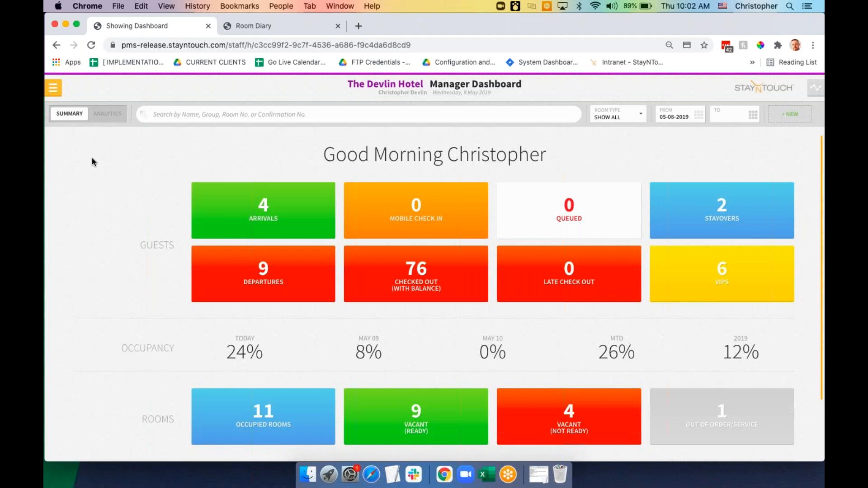
Go to Reports > New Report from the main menu to list the available reports
left_click(57, 93)
left_click(102, 305)
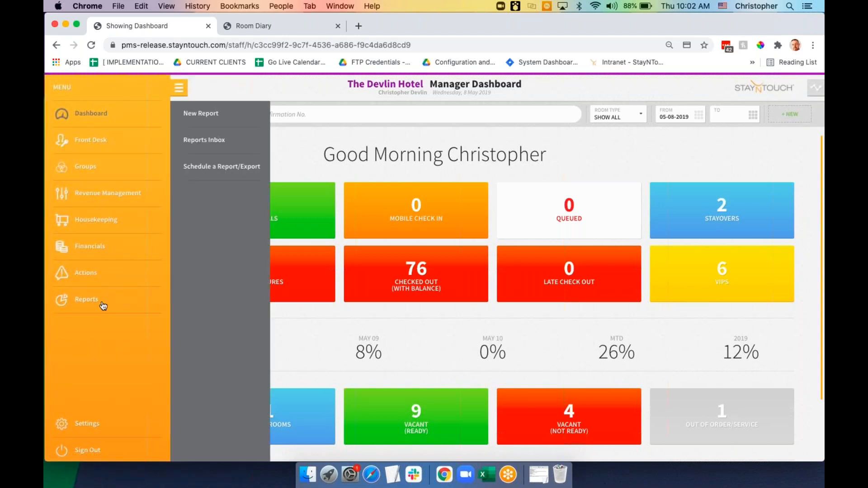
left_click(210, 120)
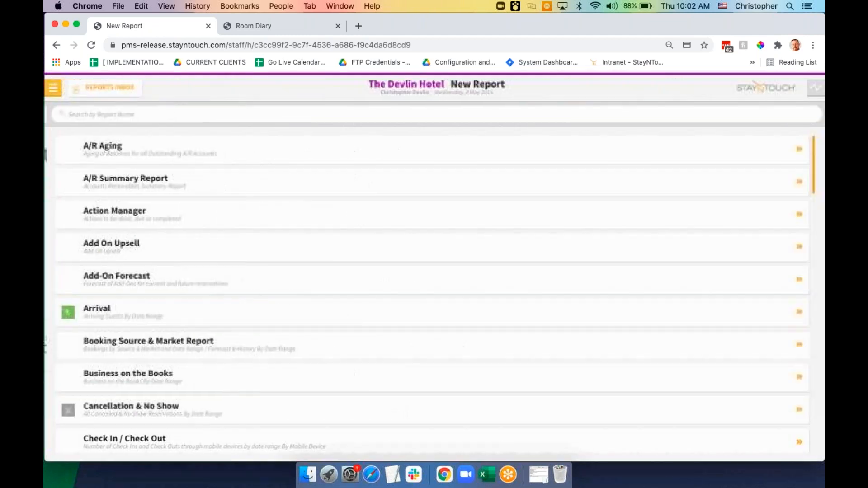
Run the Arrival report with Incl Guest Notes, Incl Res. Notes, Include Actions and Show Guests ticked
left_click(174, 315)
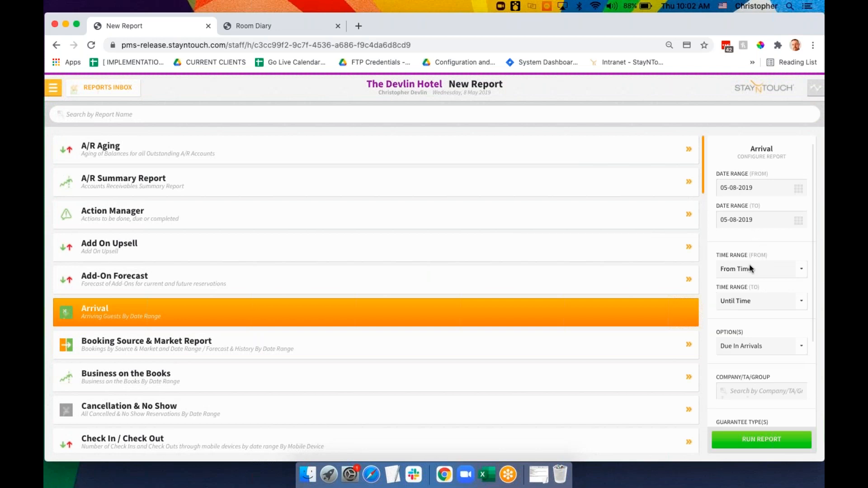
scroll(749, 268, "down", 3)
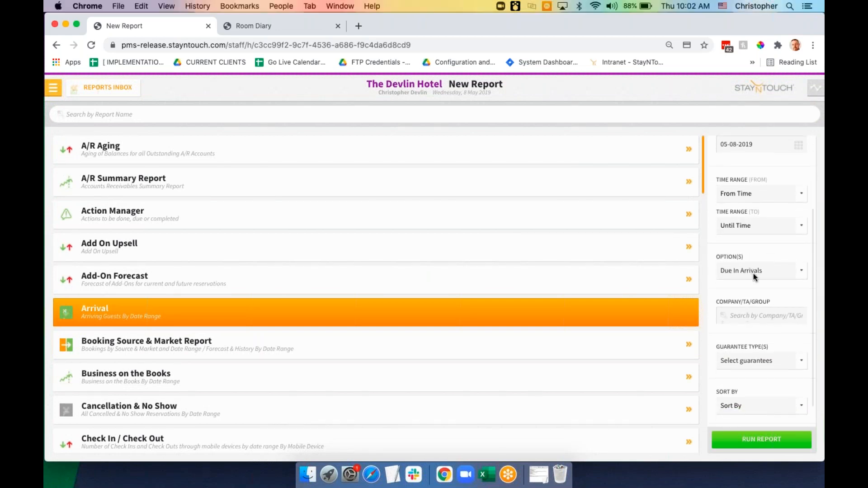
left_click(751, 273)
scroll(755, 274, "down", 2)
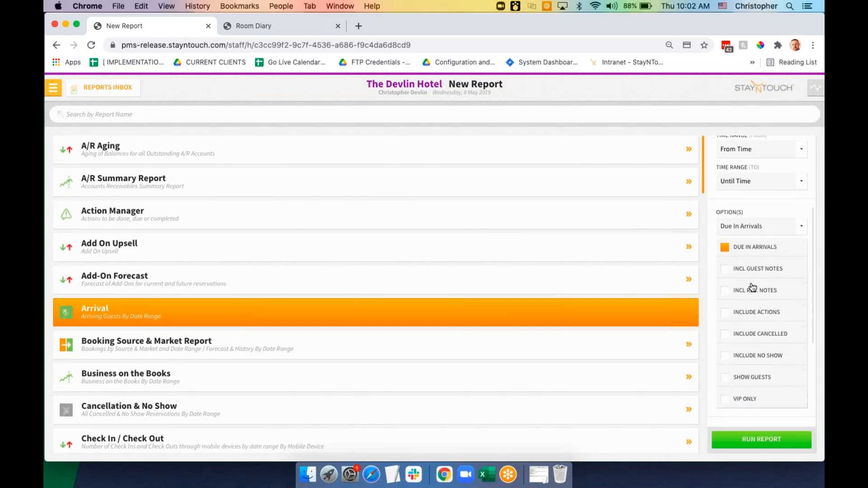
left_click(757, 273)
left_click(756, 291)
left_click(759, 315)
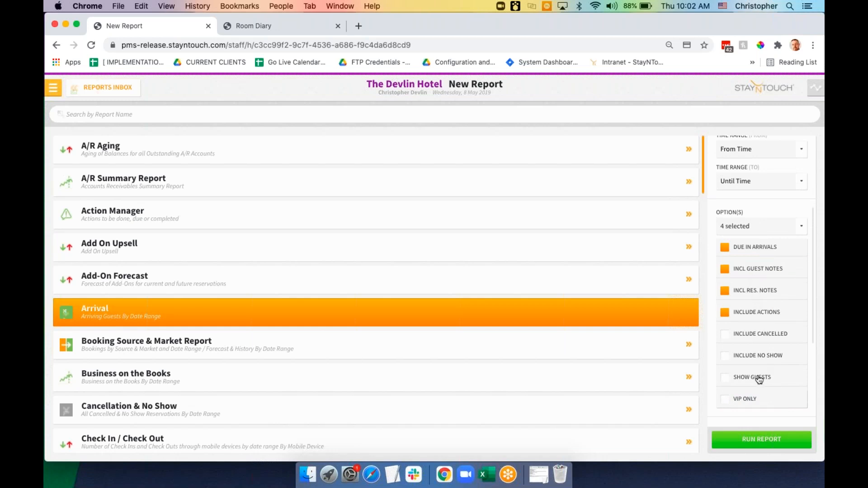
left_click(760, 379)
left_click(758, 444)
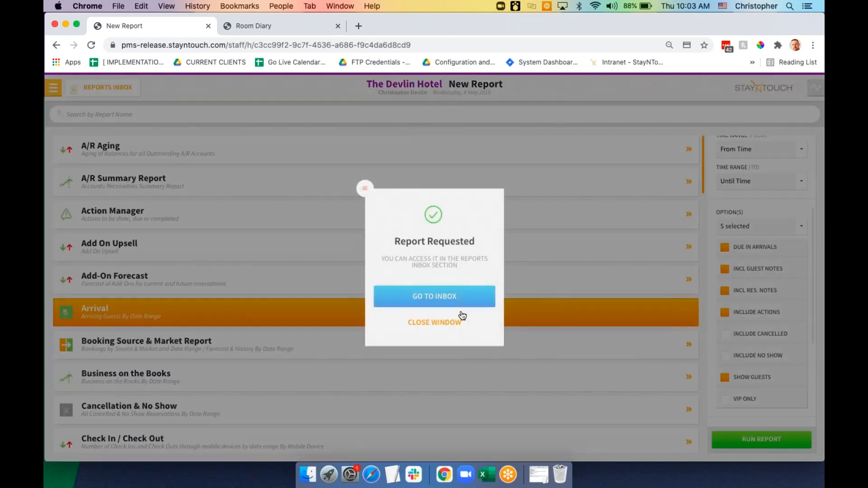
Open the finished Arrival report from the Reports Inbox
left_click(444, 303)
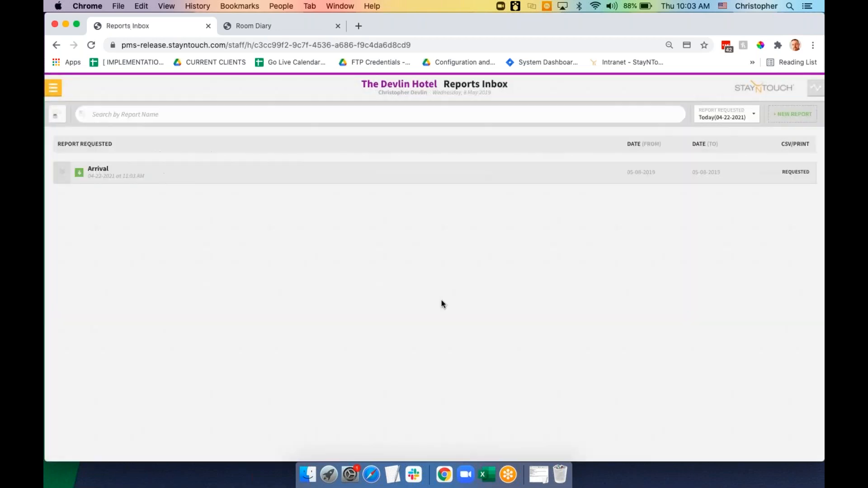
left_click(58, 115)
left_click(170, 178)
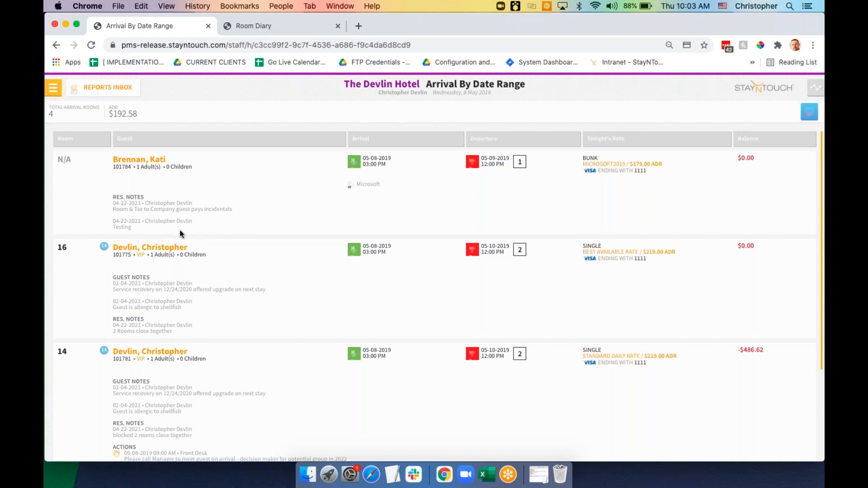
Scroll through the Arrival report and open the room 16 guest's Stay Card
scroll(179, 234, "down", 2)
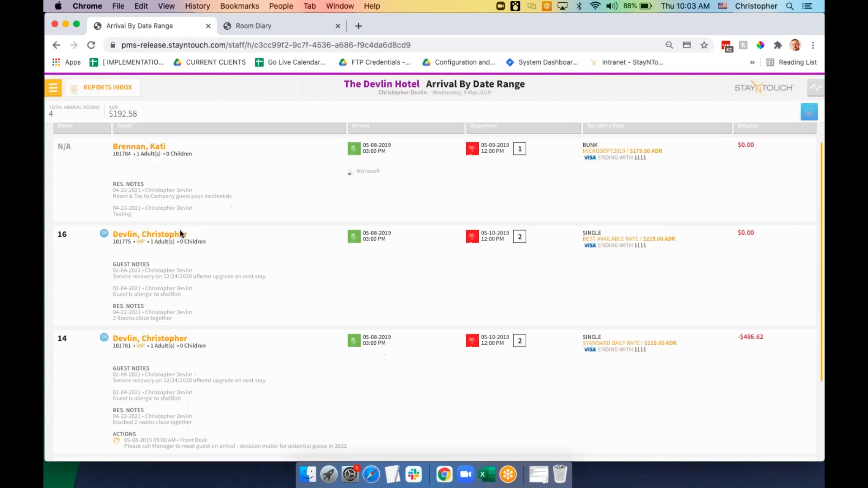
scroll(180, 234, "down", 2)
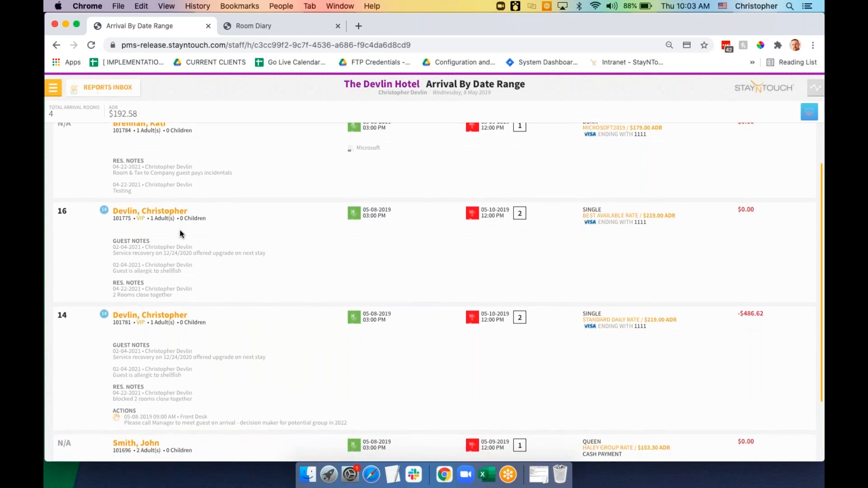
scroll(180, 234, "down", 3)
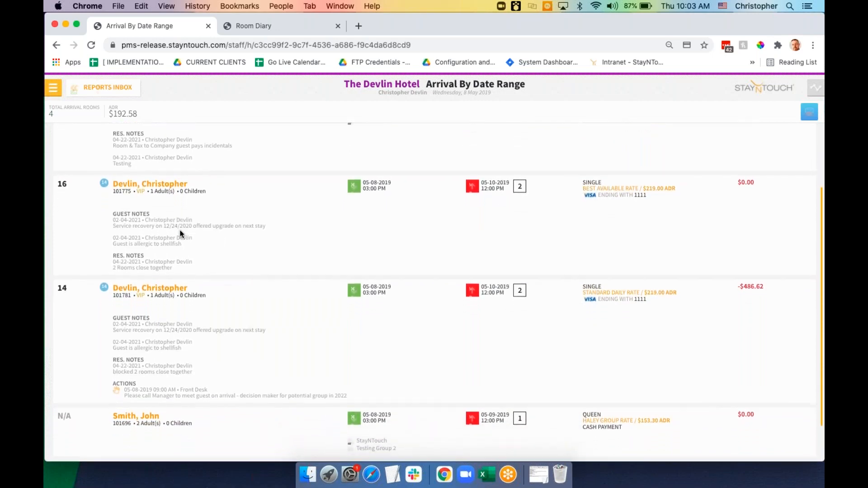
scroll(180, 234, "down", 1)
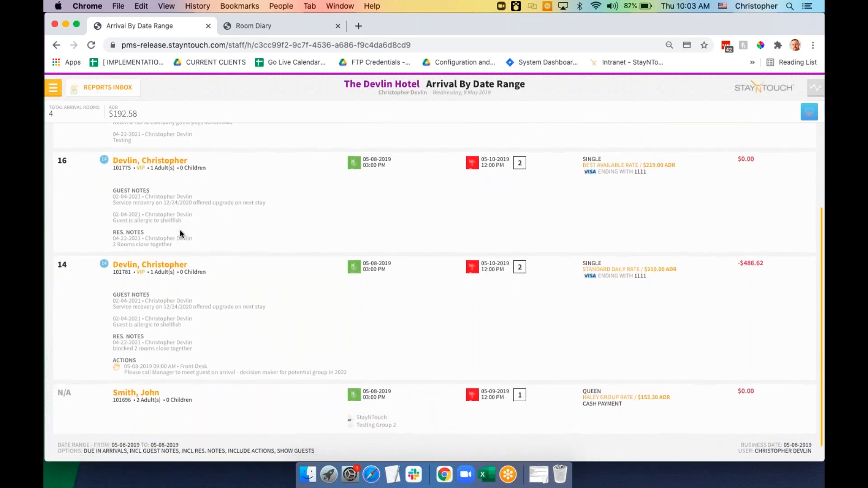
scroll(180, 234, "down", 1)
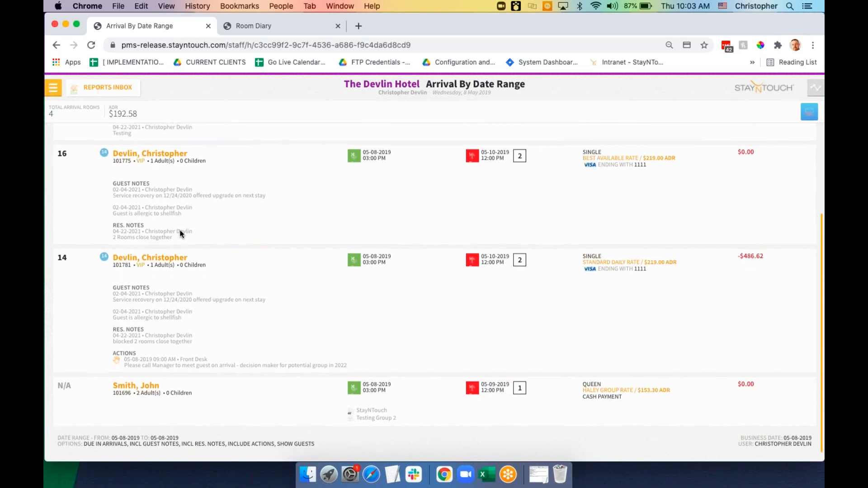
scroll(180, 234, "up", 5)
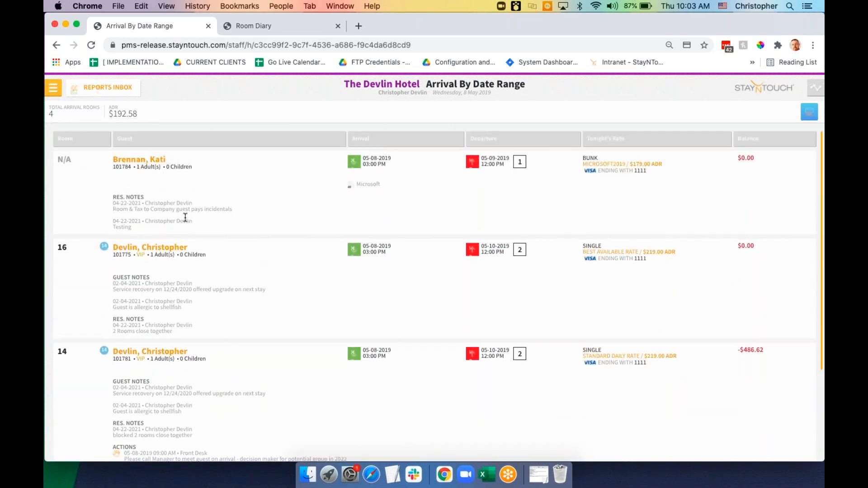
scroll(189, 218, "down", 2)
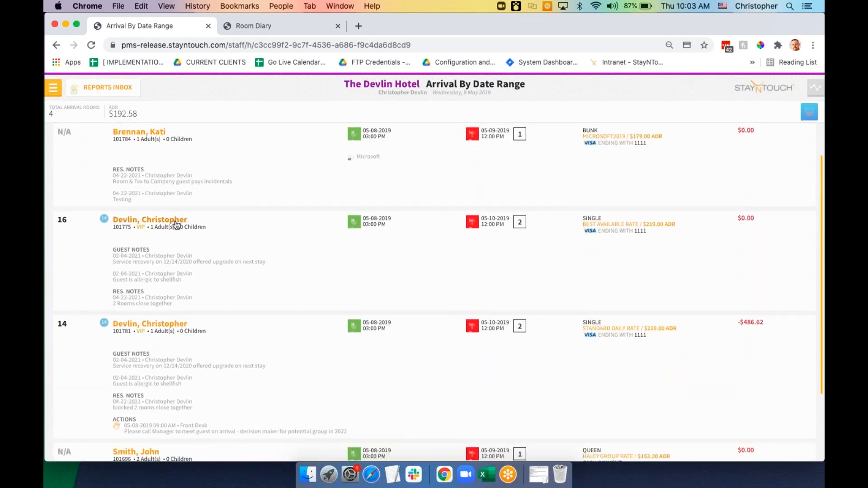
left_click(176, 223)
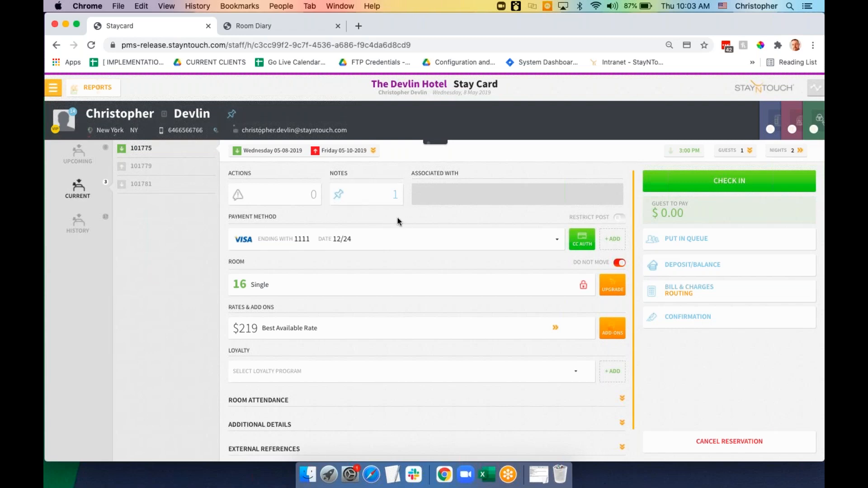
Go back from the room 16 Stay Card through the Arrival report to the Reports Inbox
left_click(98, 87)
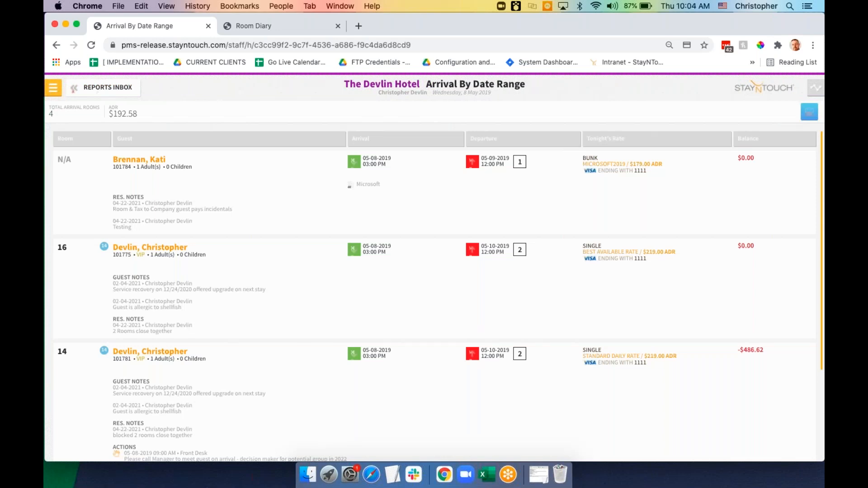
left_click(97, 88)
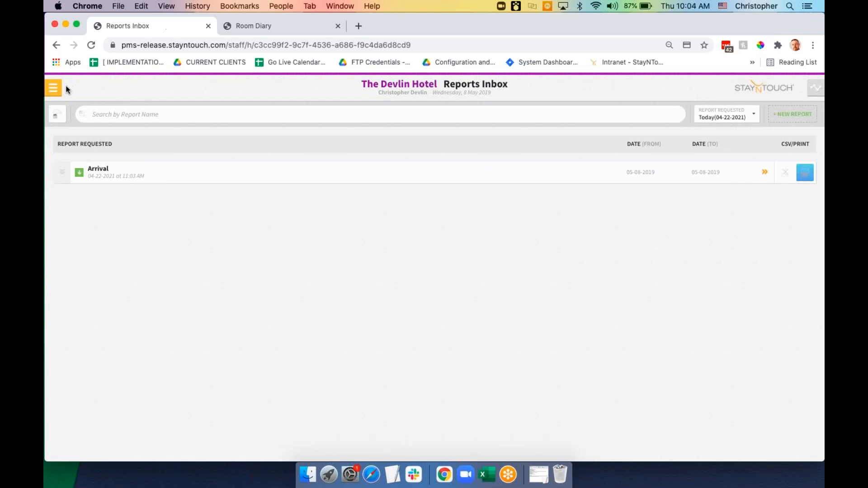
Open the Front Desk Room Diary showing the 7–13 May 2019 week
left_click(57, 91)
left_click(90, 140)
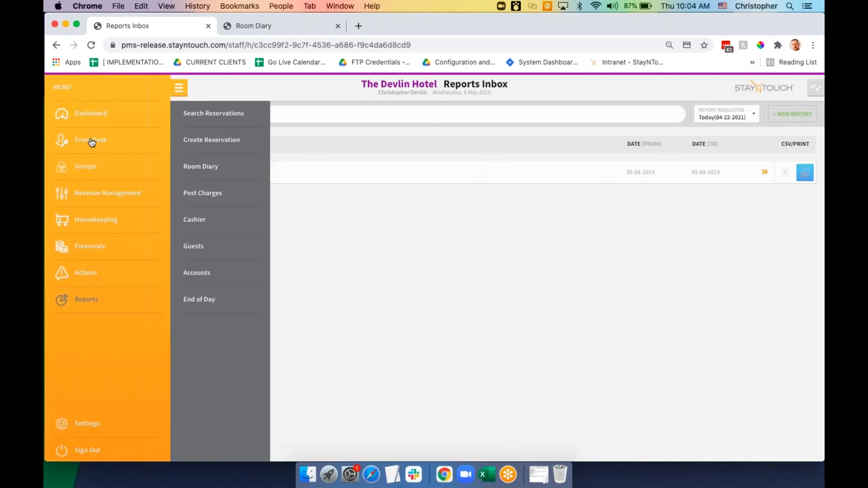
left_click(201, 167)
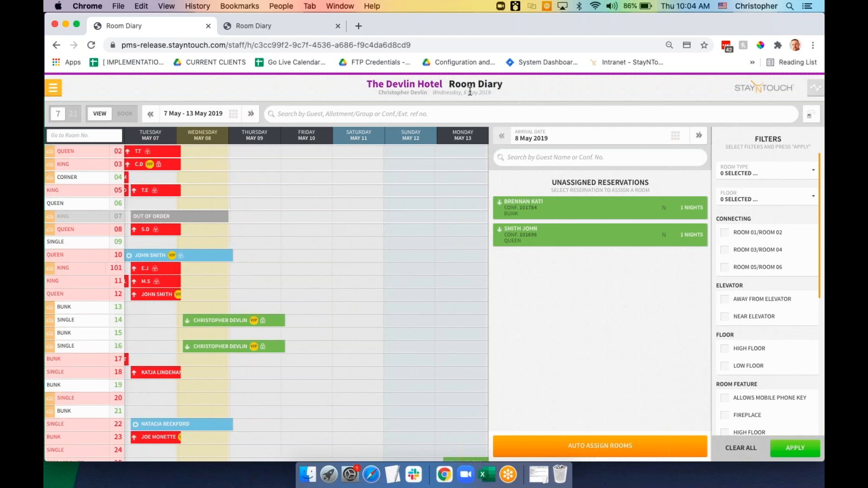
left_click_drag(491, 93, 437, 90)
Select the unassigned bunk reservation for a room assignment, then cancel it
left_click(564, 215)
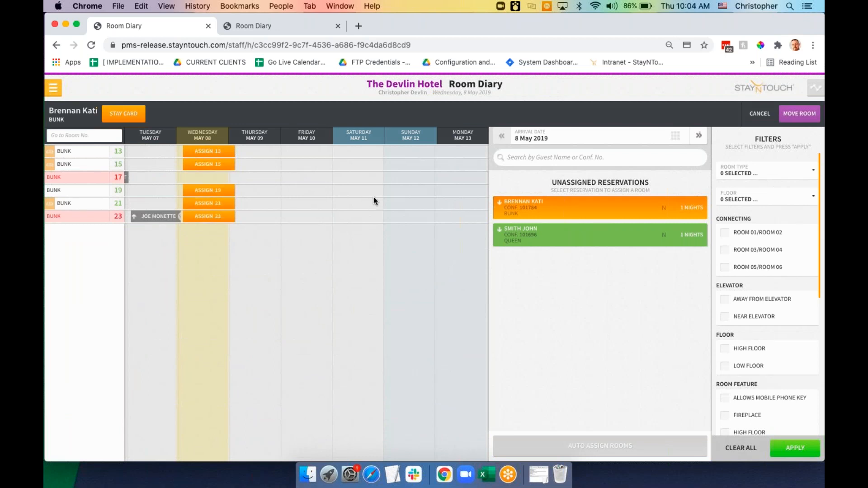
left_click(760, 114)
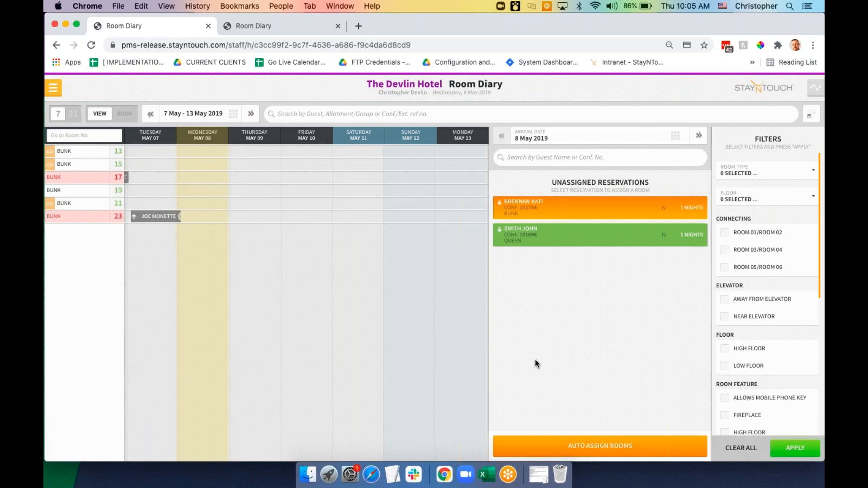
left_click(53, 87)
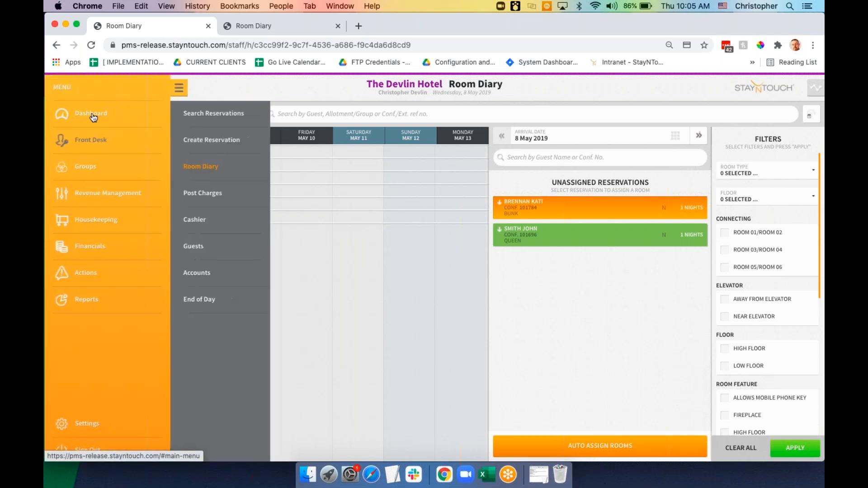
Return to the Dashboard and open the Arrivals list for 05-08-2019
left_click(92, 116)
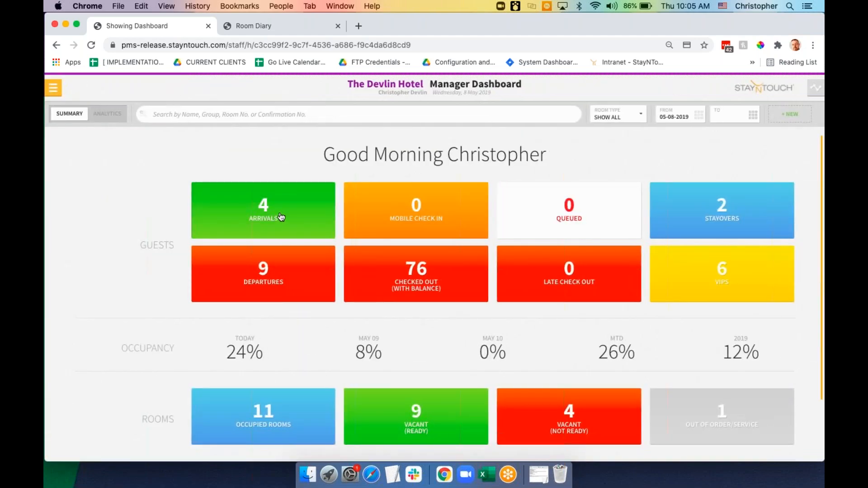
left_click(281, 217)
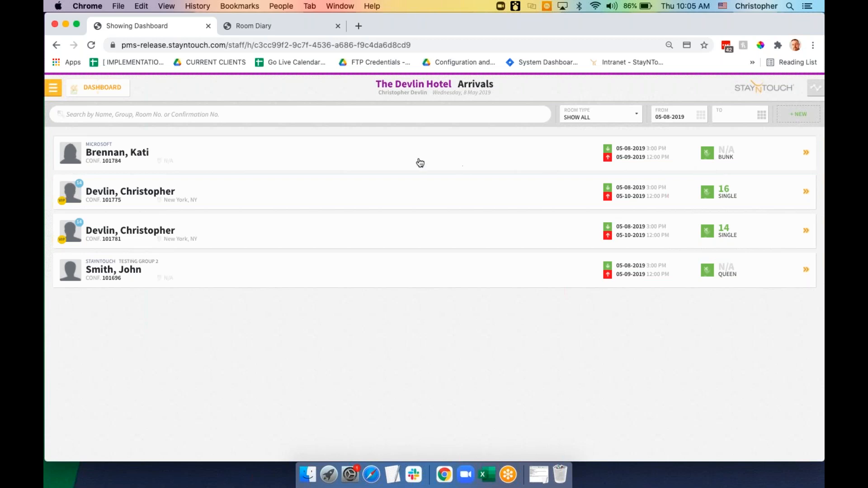
Open the guest's room 14 Stay Card and review its overdue manager-meet-guest action
left_click(301, 197)
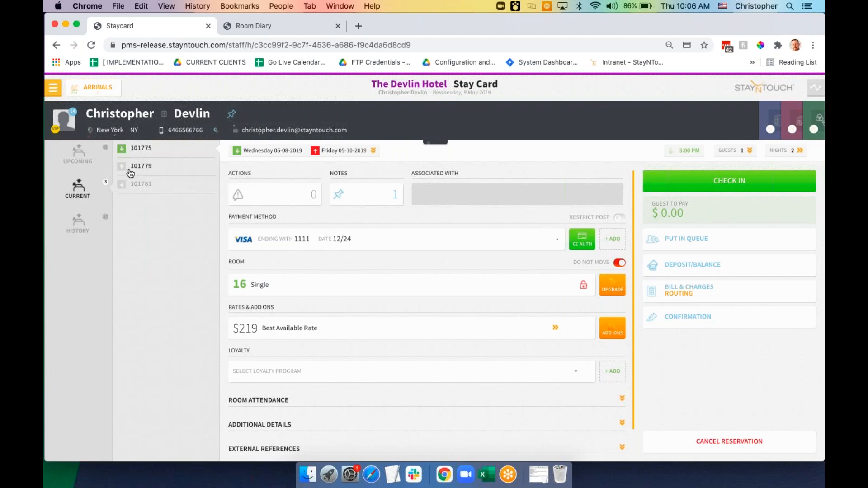
left_click(145, 187)
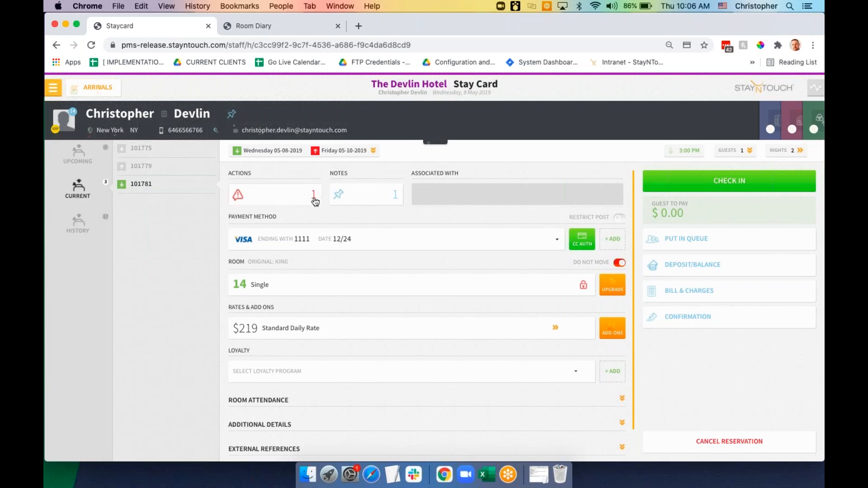
left_click(292, 200)
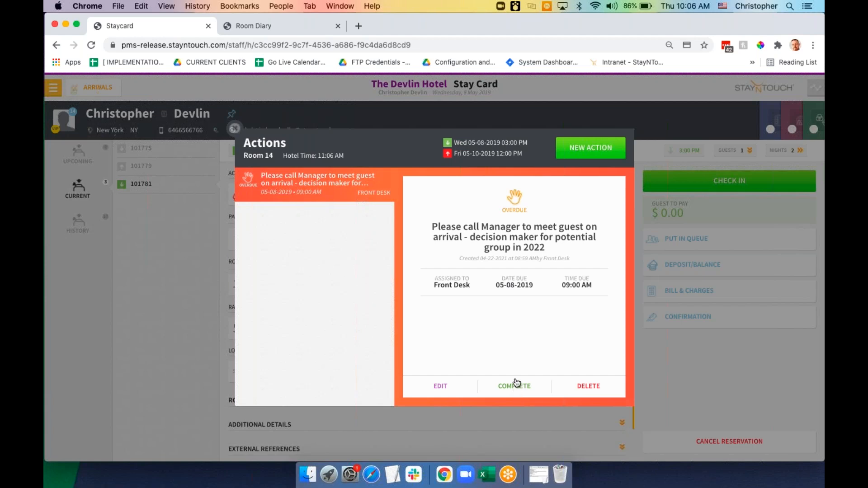
left_click(235, 129)
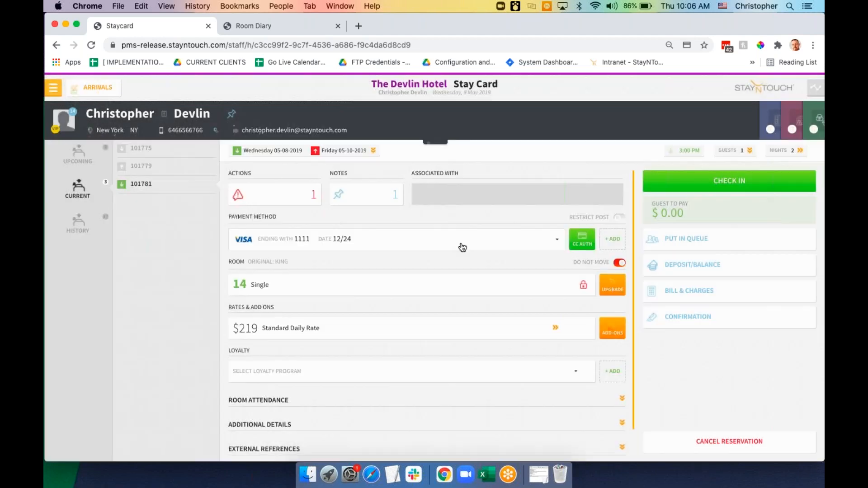
Start room 14 check-in, skipping the missing phone number and declining the room upgrade
left_click(718, 182)
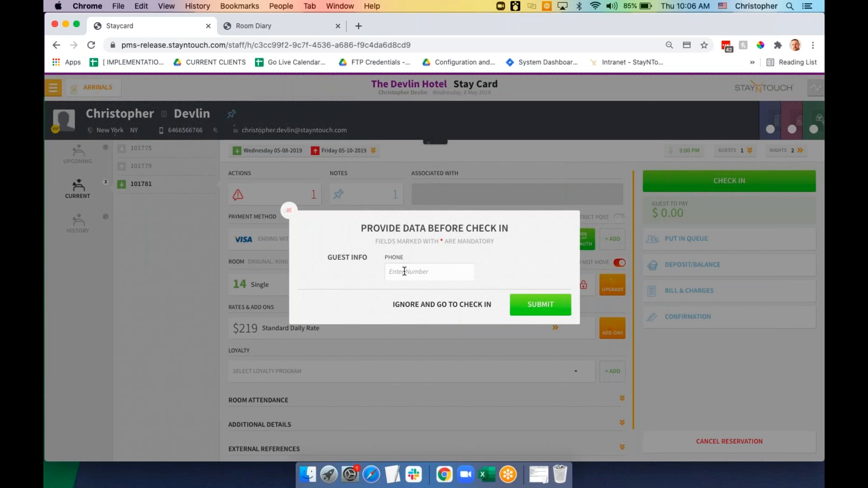
left_click(464, 309)
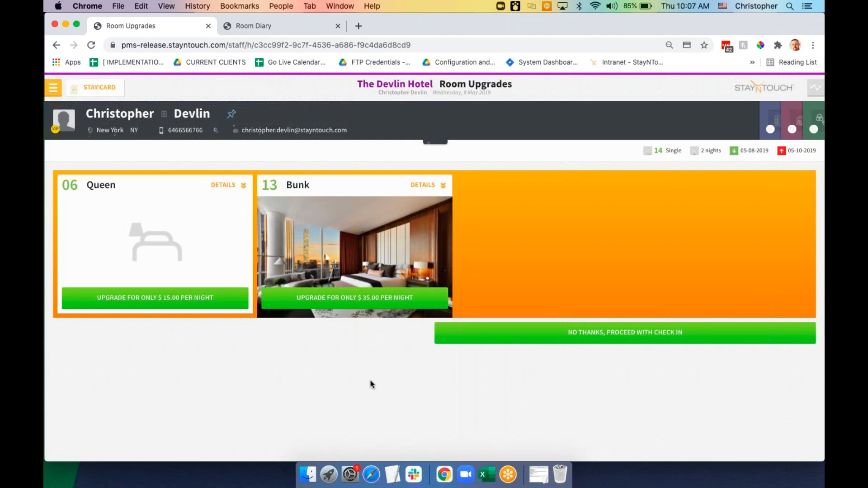
left_click(570, 336)
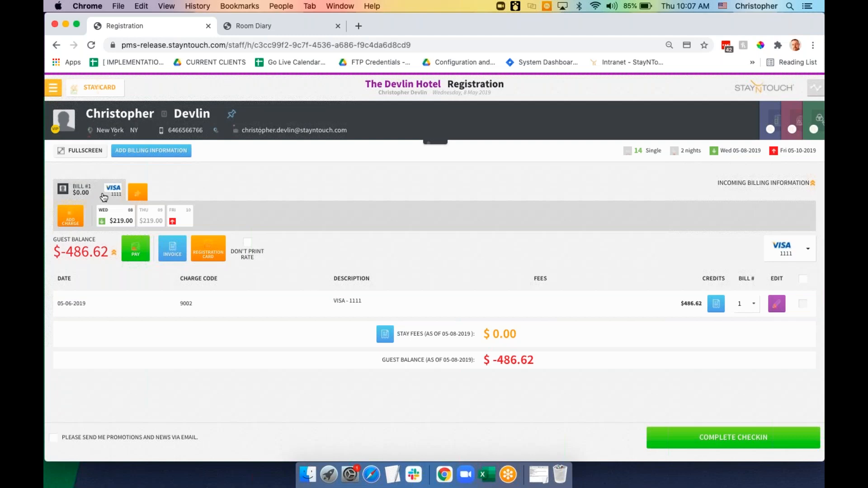
Check in room 14 with a full $100 card-on-file authorization, after viewing billing routed from room 16
left_click(695, 442)
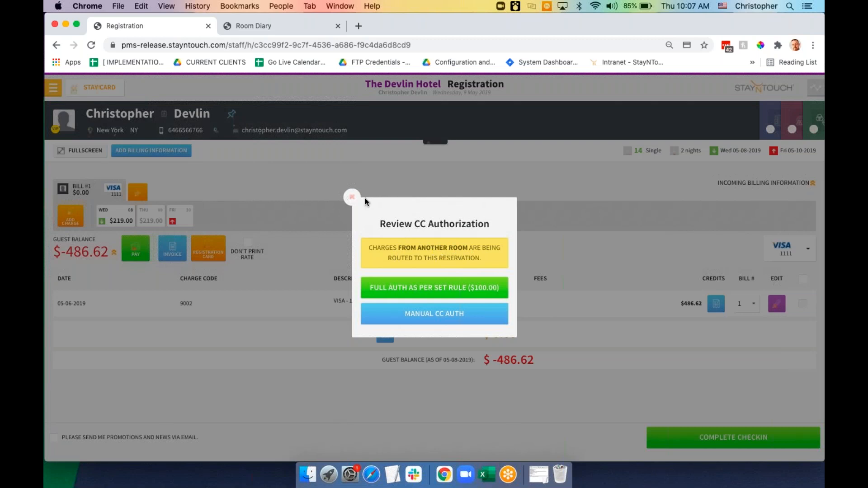
left_click(351, 197)
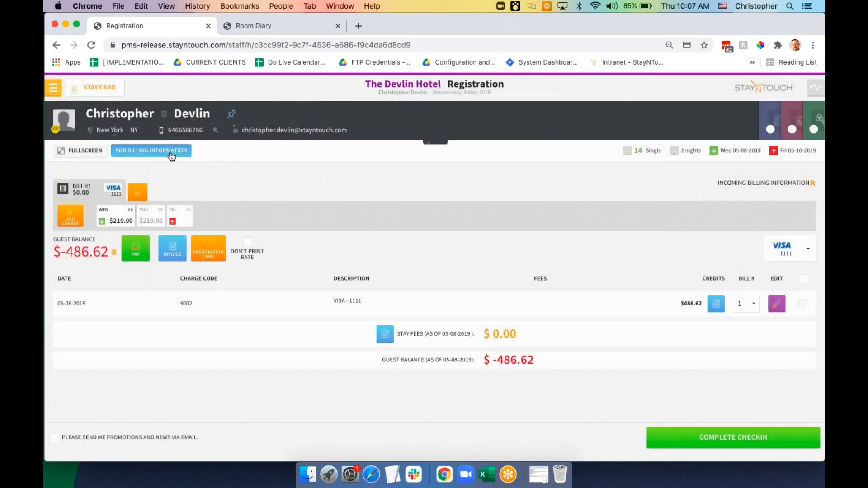
left_click(738, 184)
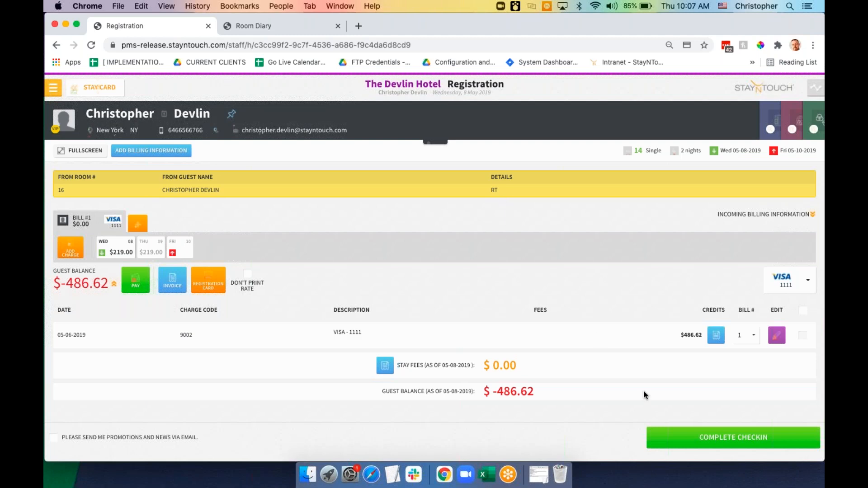
left_click(678, 435)
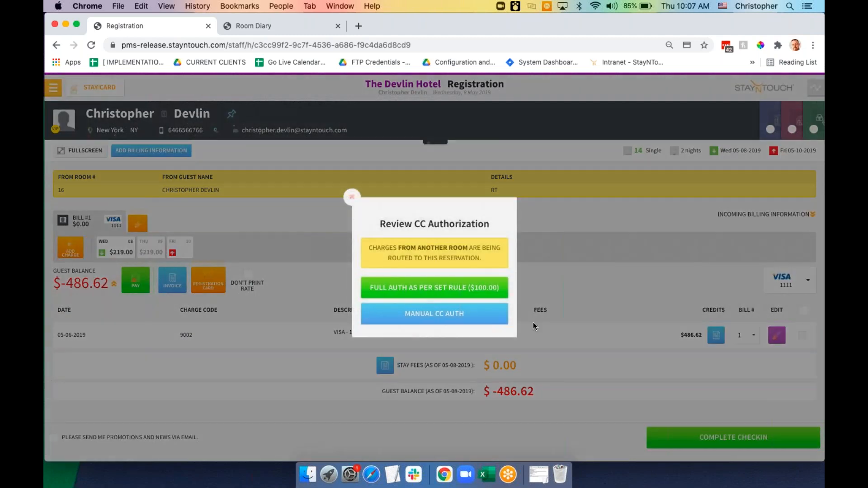
left_click(447, 290)
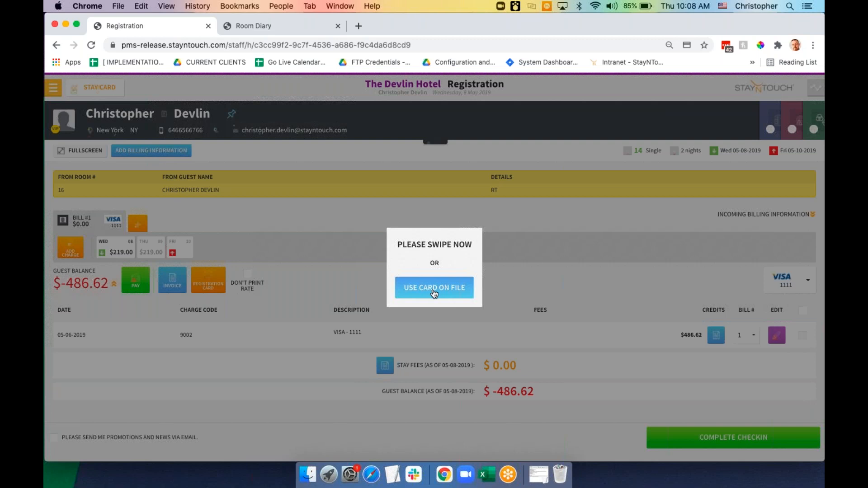
left_click(433, 292)
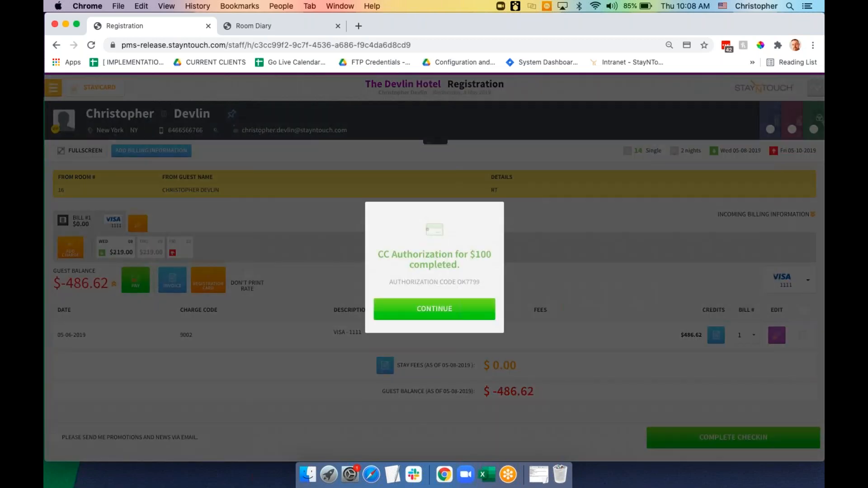
left_click(446, 310)
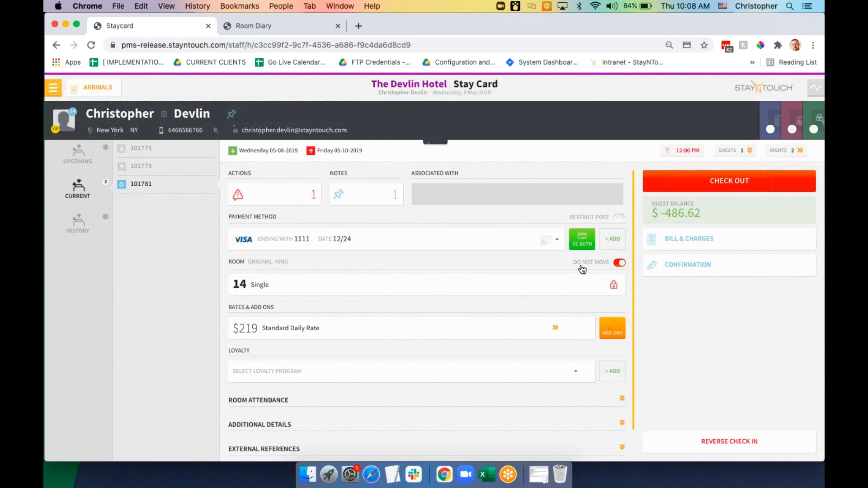
Check in reservation 101775 in room 16 with a $100 incidentals-only card-on-file authorization
left_click(740, 187)
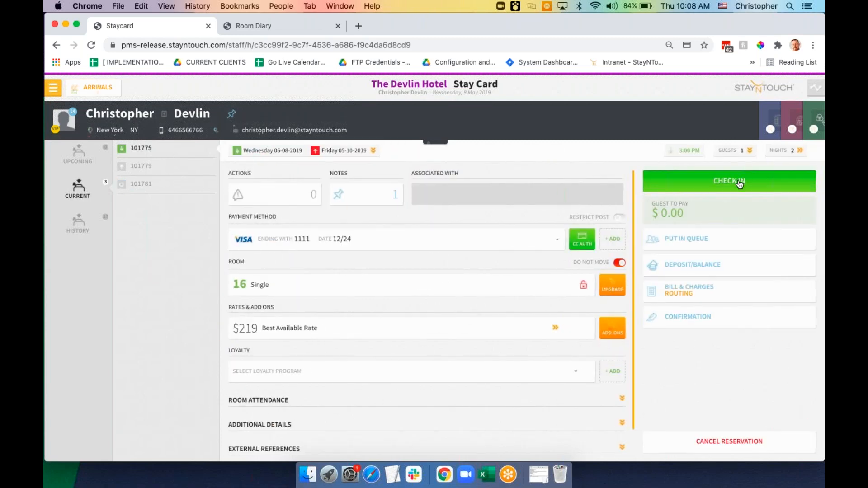
left_click(740, 183)
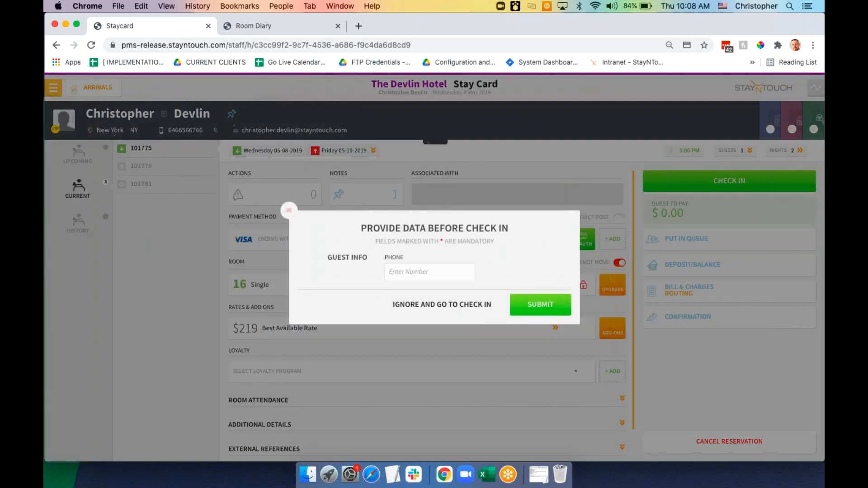
left_click(527, 310)
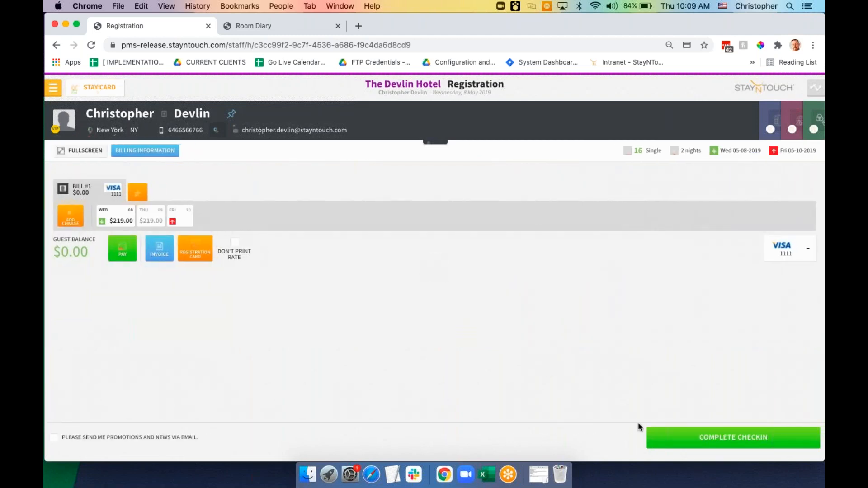
left_click(702, 443)
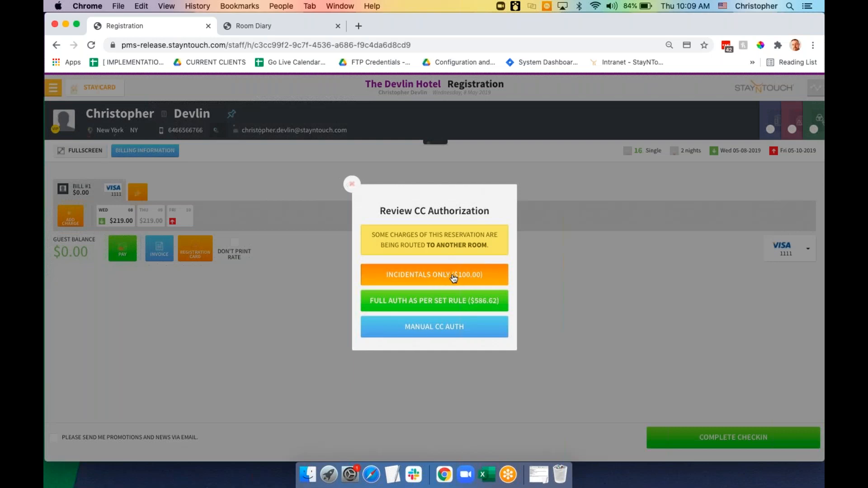
left_click(453, 277)
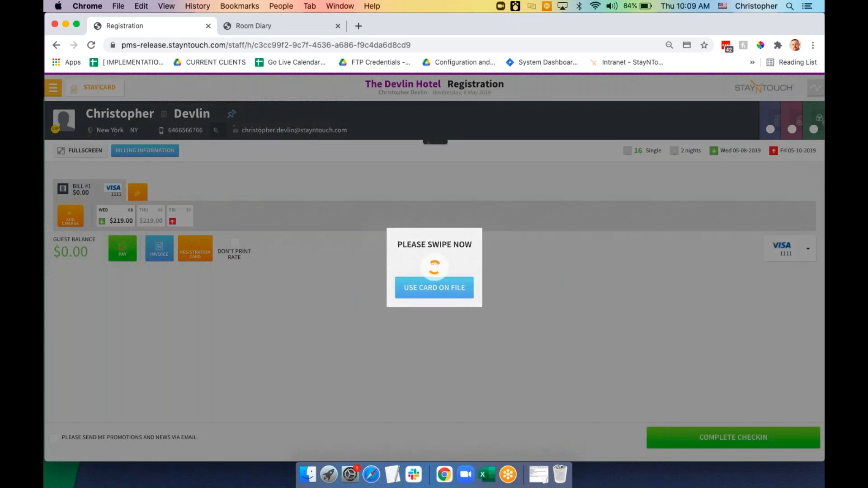
left_click(448, 291)
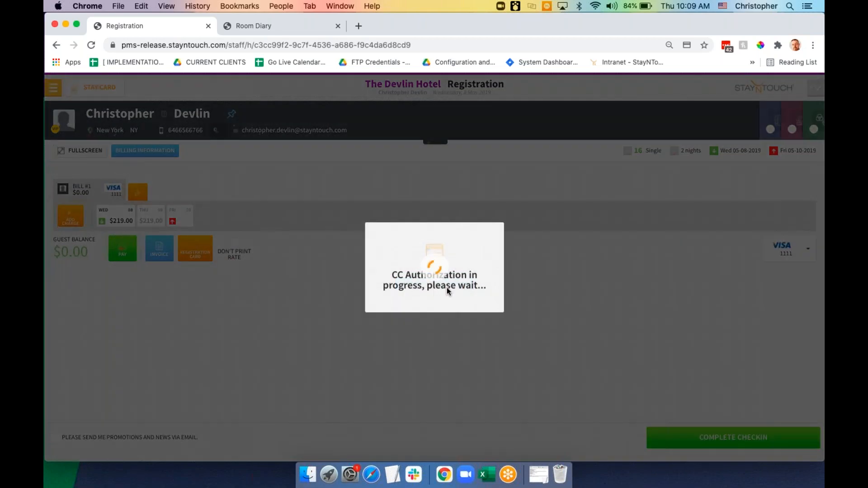
left_click(435, 308)
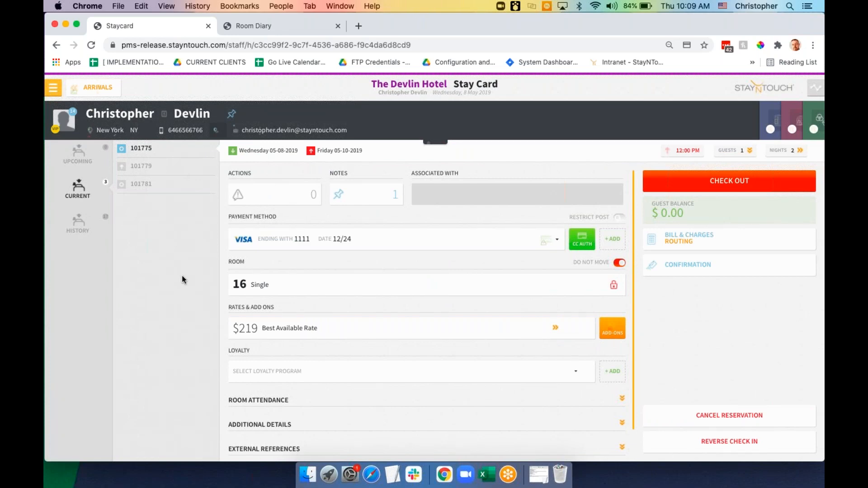
left_click(106, 88)
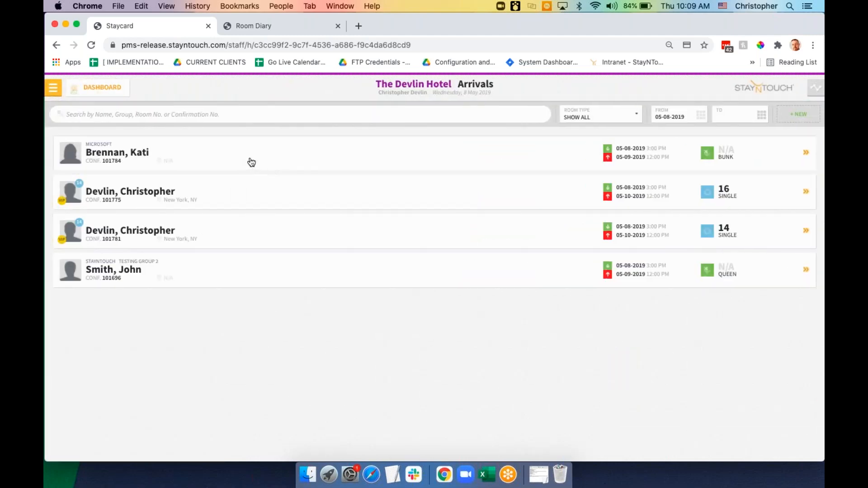
Open the Microsoft guest's Bunk reservation, review its notes, and submit the guest info for check-in
left_click(281, 160)
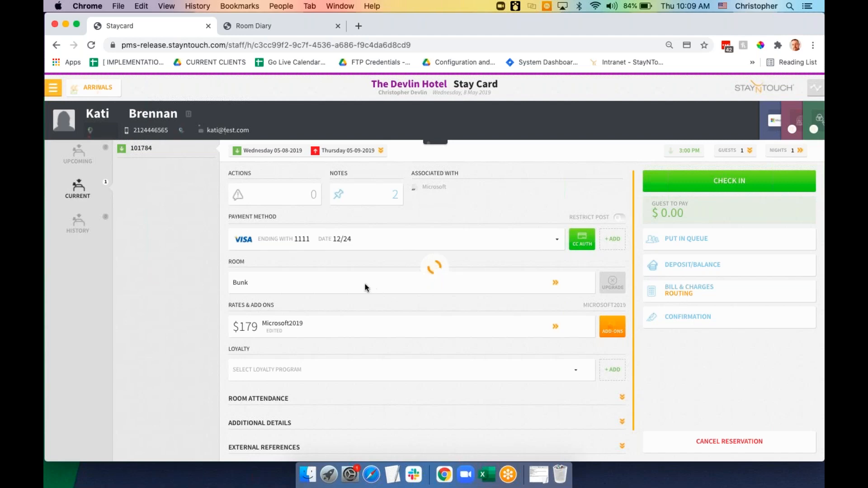
left_click(374, 199)
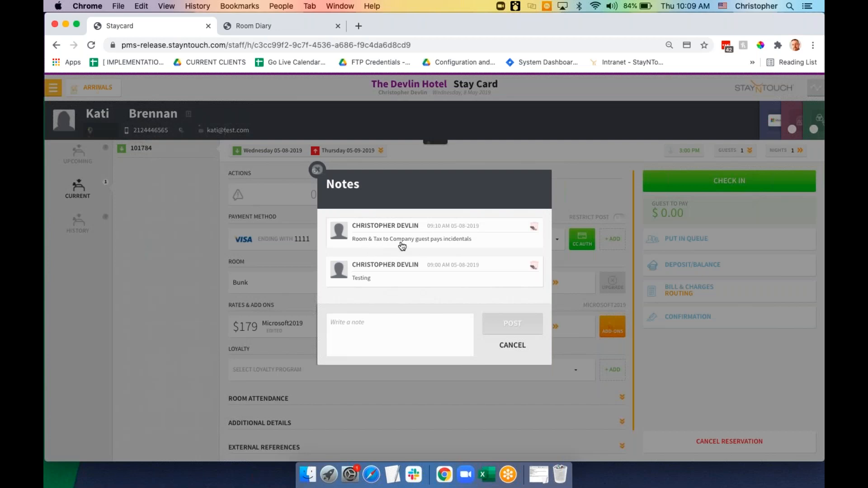
left_click(318, 171)
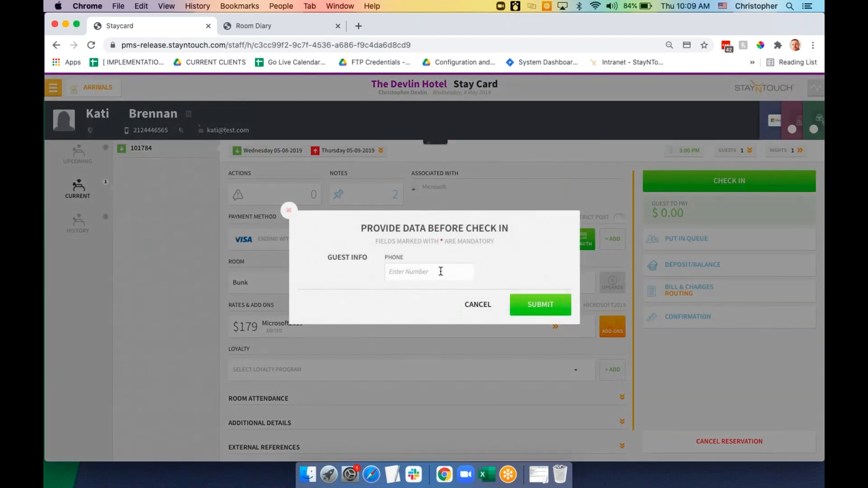
left_click(533, 296)
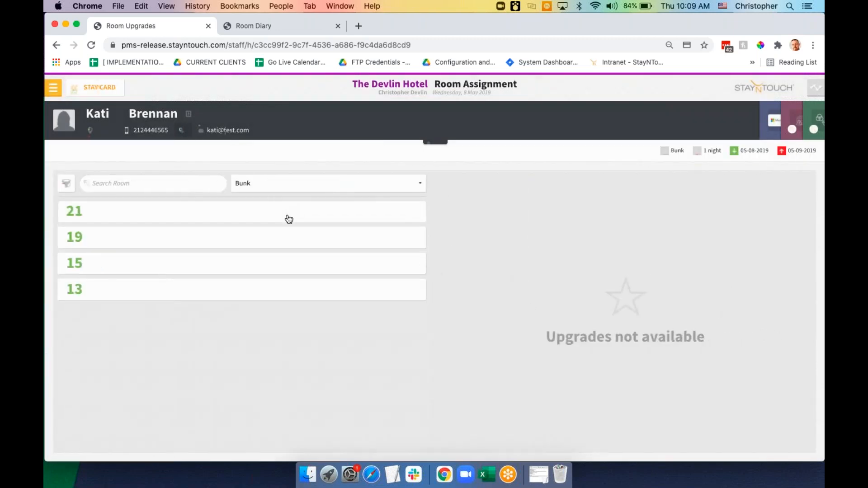
Assign room 21, review the Microsoft billing route, and proceed to complete check-in
left_click(250, 215)
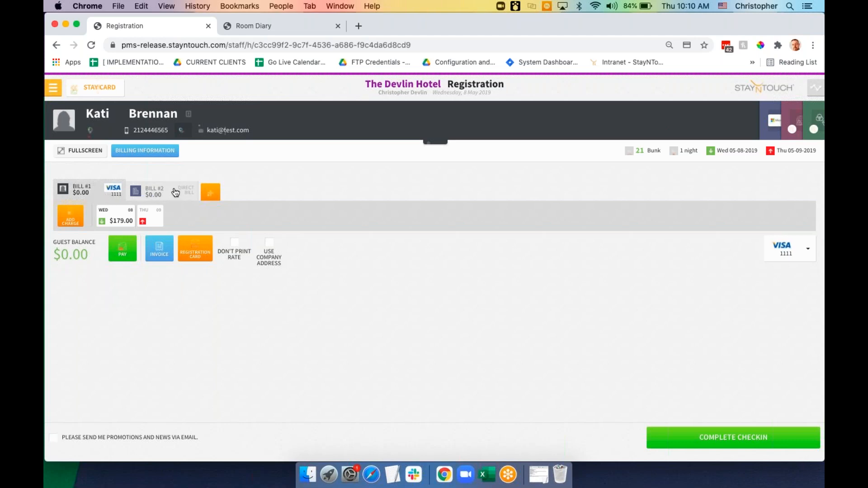
left_click(152, 155)
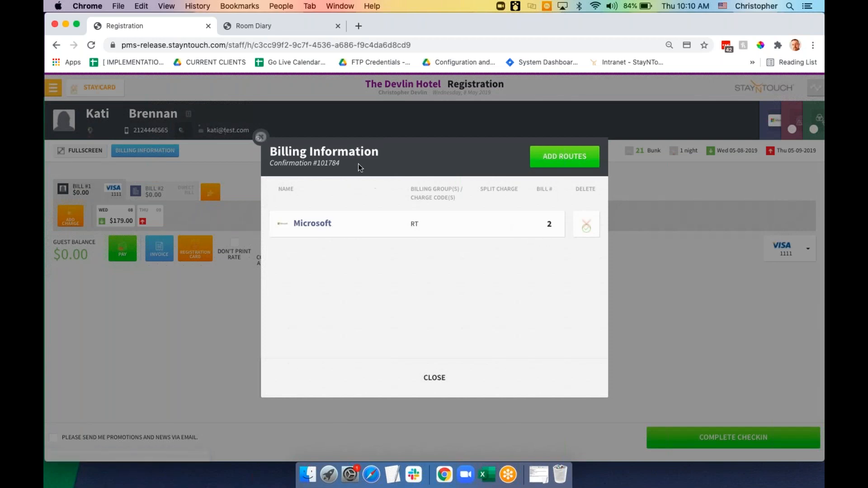
left_click(261, 138)
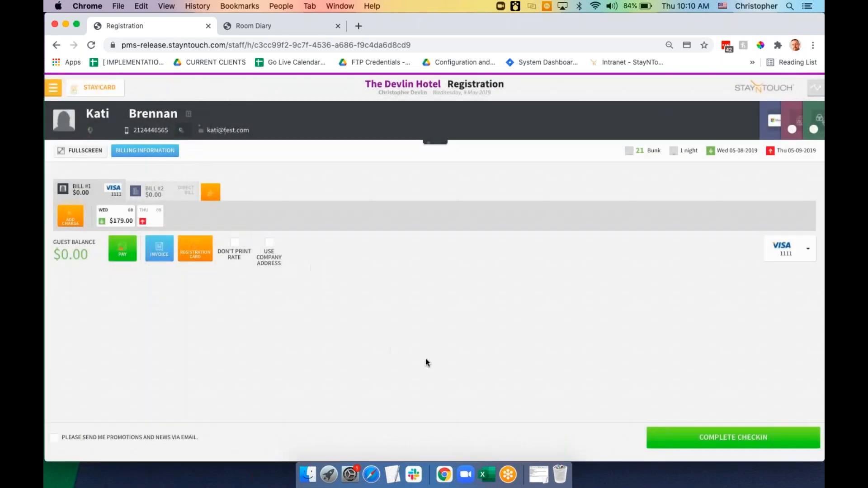
left_click(712, 441)
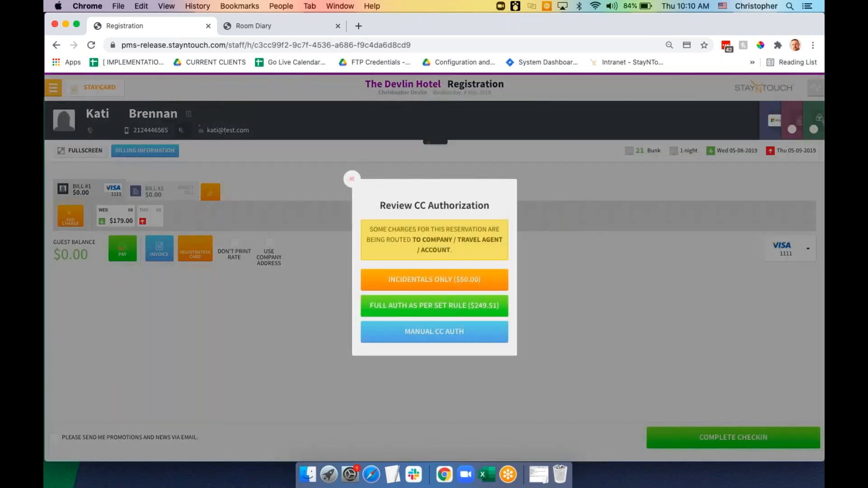
Authorize $50 for incidentals only against the card on file and finish check-in
left_click(451, 280)
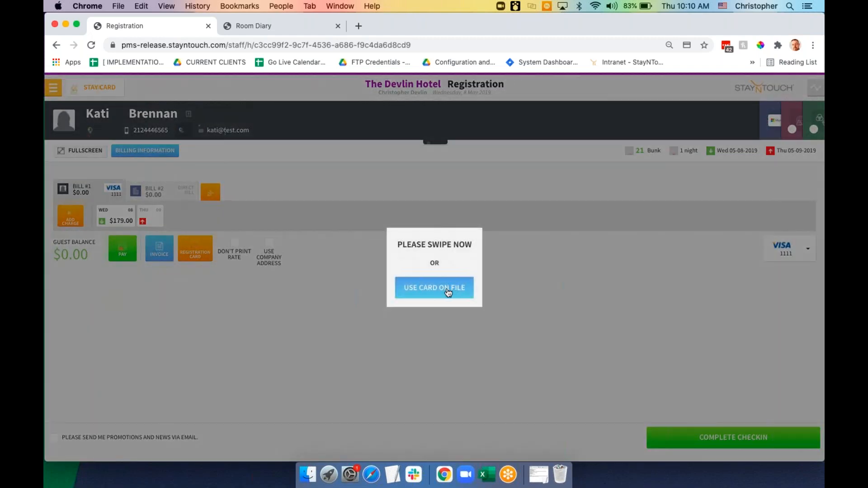
left_click(448, 292)
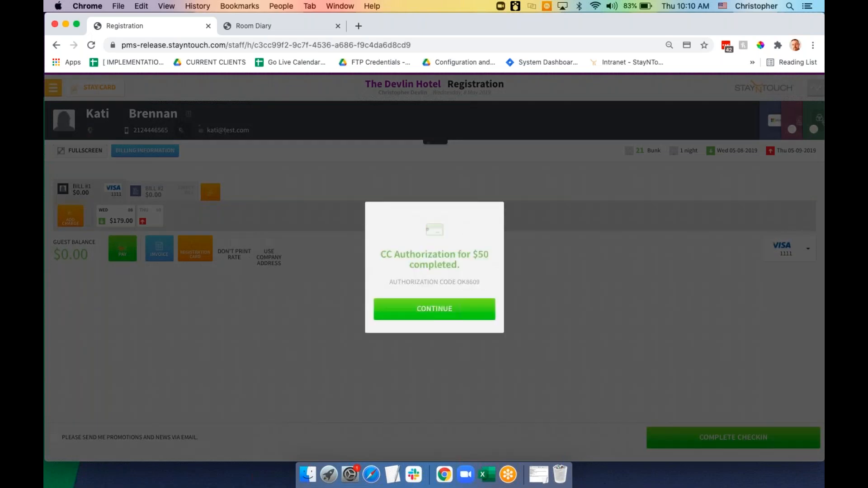
left_click(437, 311)
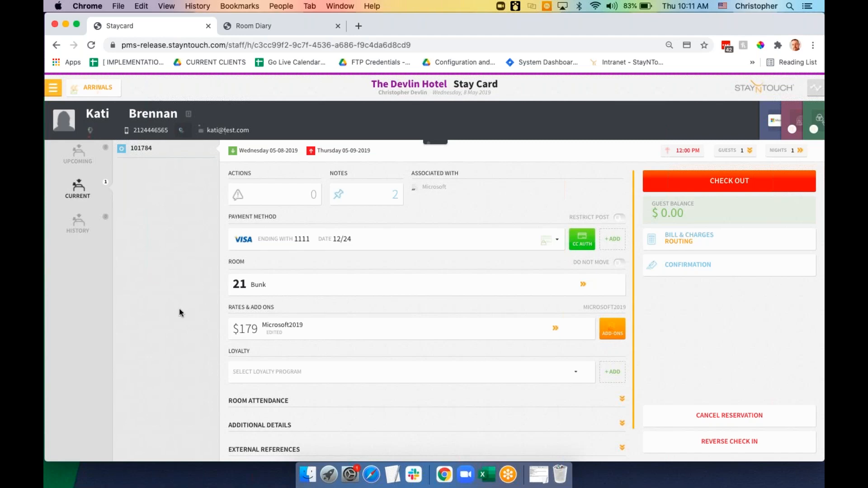
Reassign the checked-in guest from room 21 Bunk to Corner room 04 and confirm the move
left_click(257, 288)
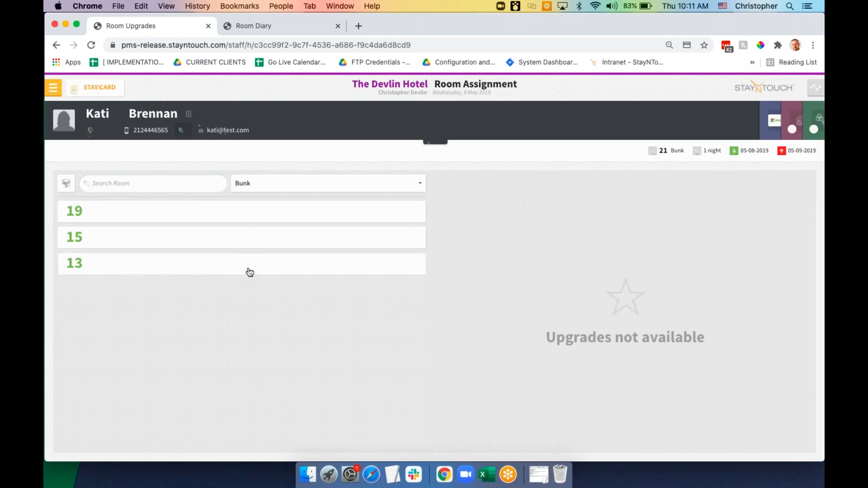
left_click(330, 188)
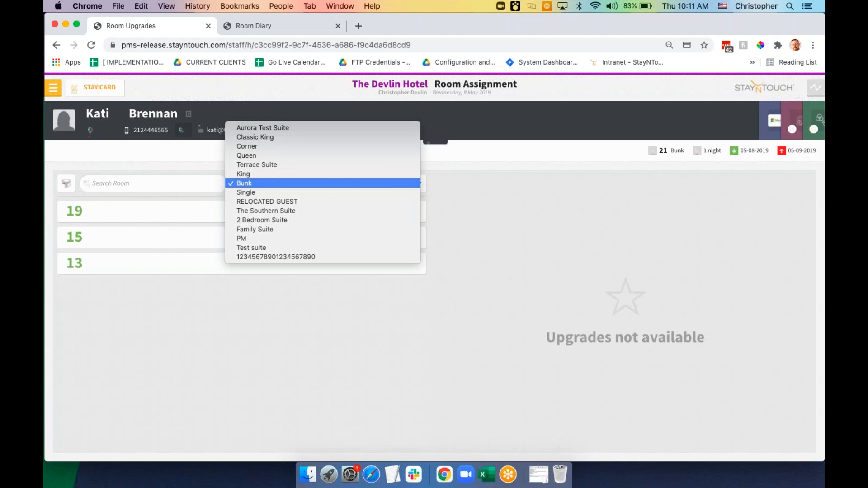
left_click(319, 138)
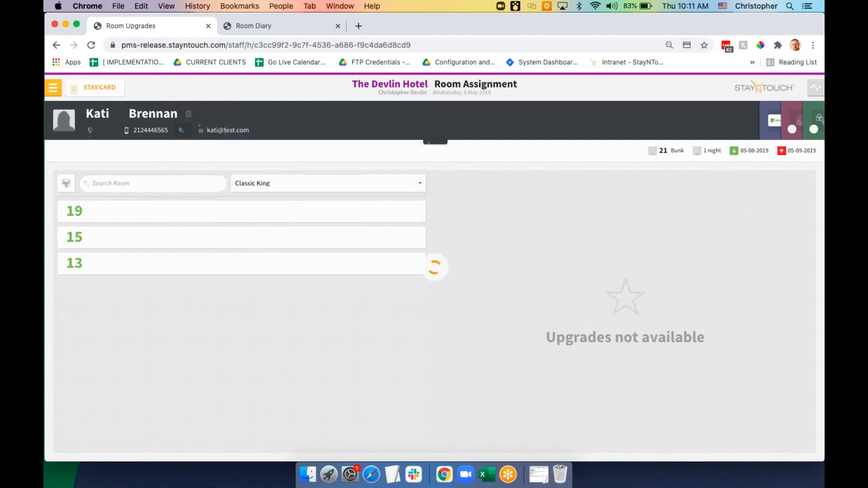
left_click(314, 186)
left_click(315, 193)
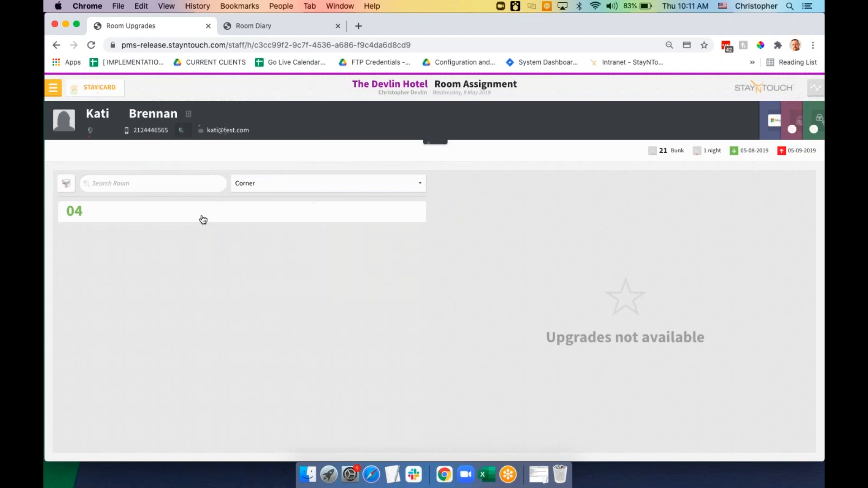
left_click(98, 218)
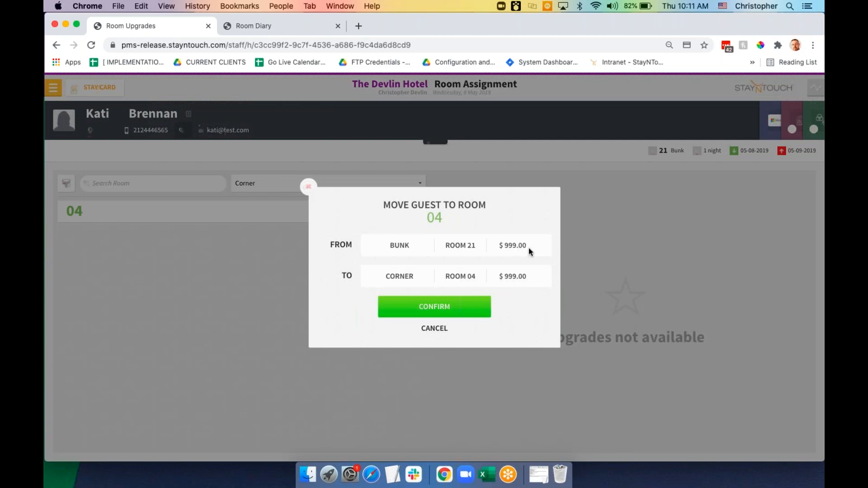
left_click(449, 312)
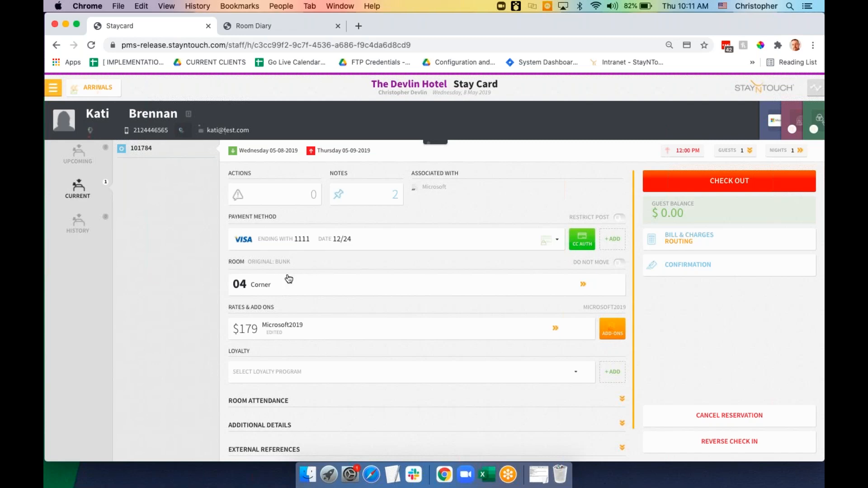
Post the guest note 'Service recovery - electrical issue during stay', mentioning the room move
left_click(431, 143)
left_click(416, 162)
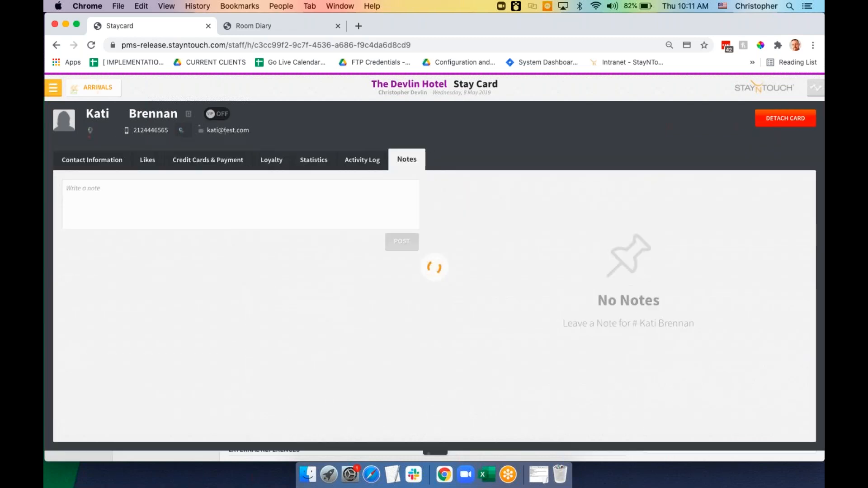
left_click(340, 209)
type("Servi")
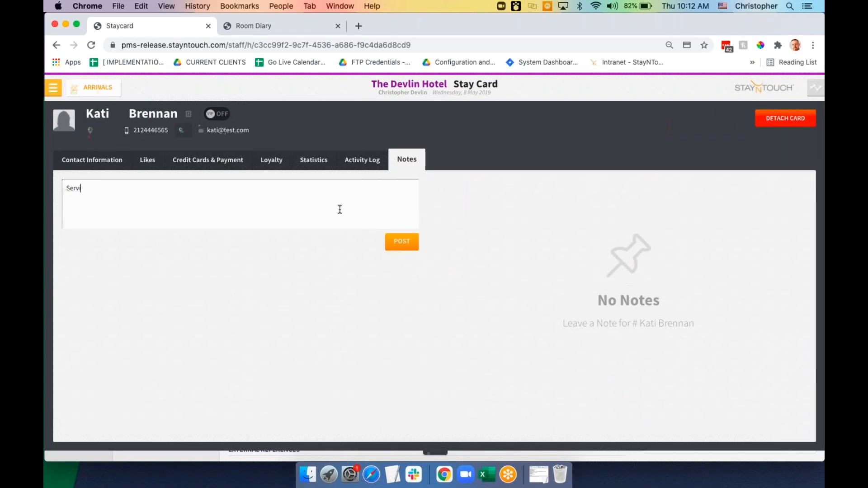
type("ce recovery - e")
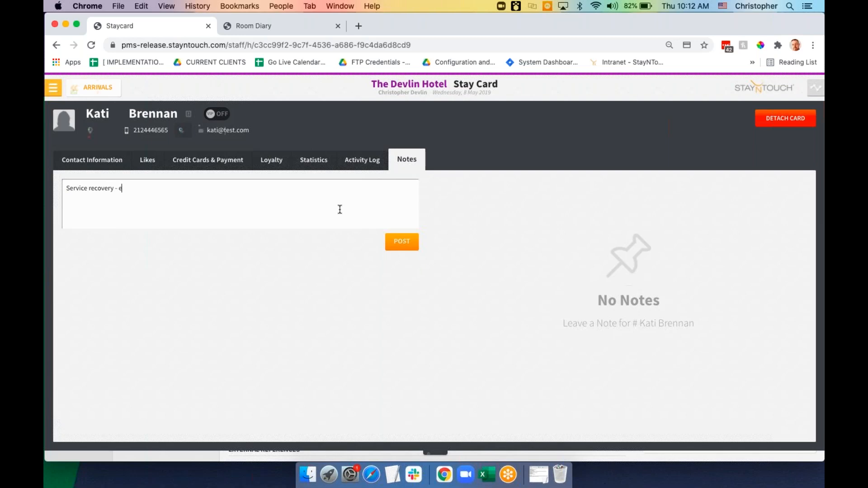
type("lectrical issue during stay in 2021")
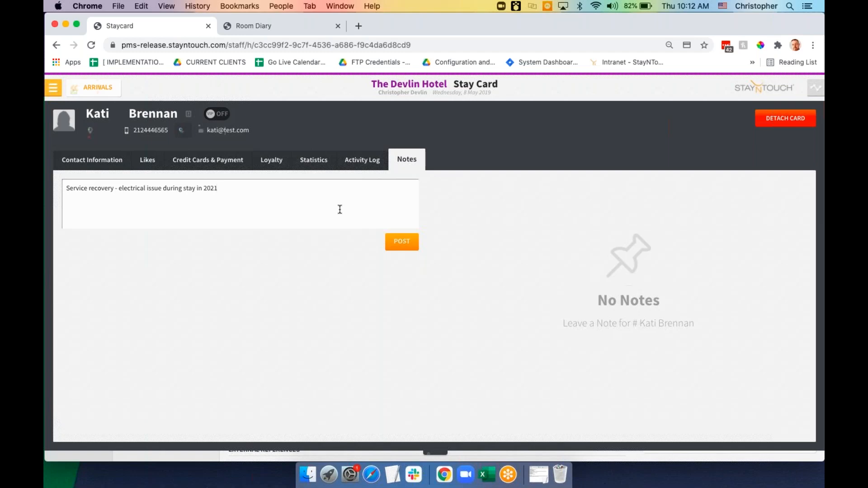
type("room move and guest was satisifed")
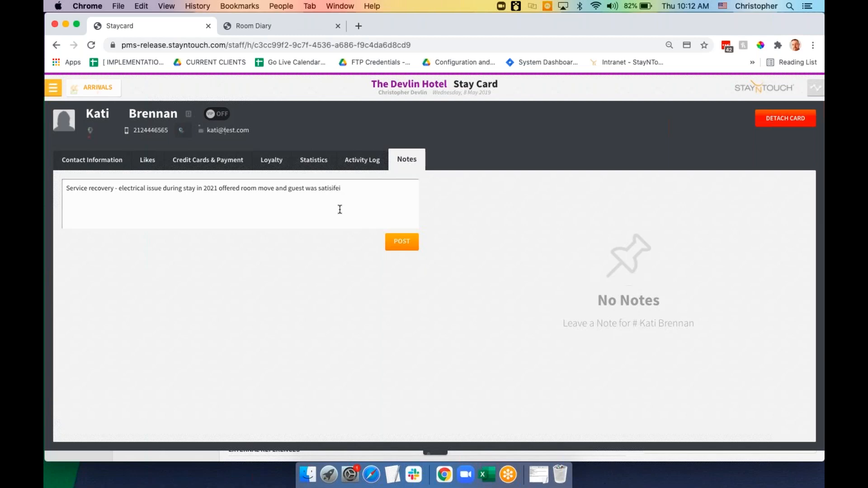
left_click(401, 242)
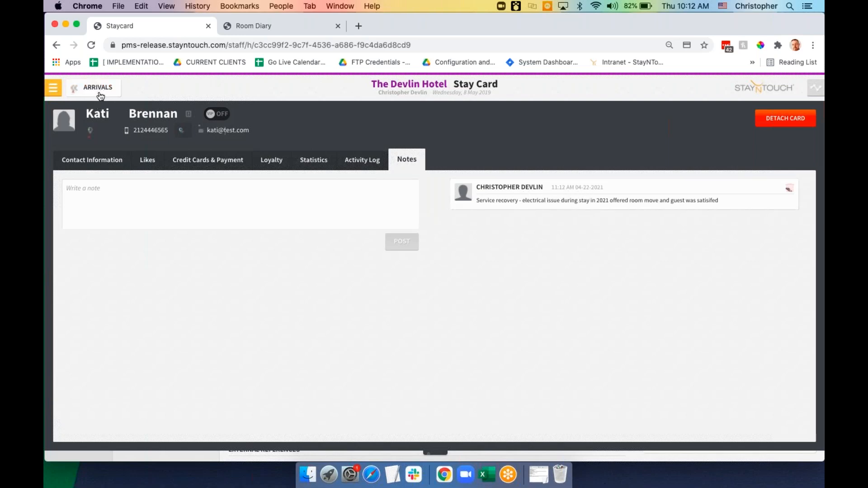
From the Dashboard's Departures list, open the Stay Card of the room 18 Single guest
left_click(54, 89)
left_click(82, 115)
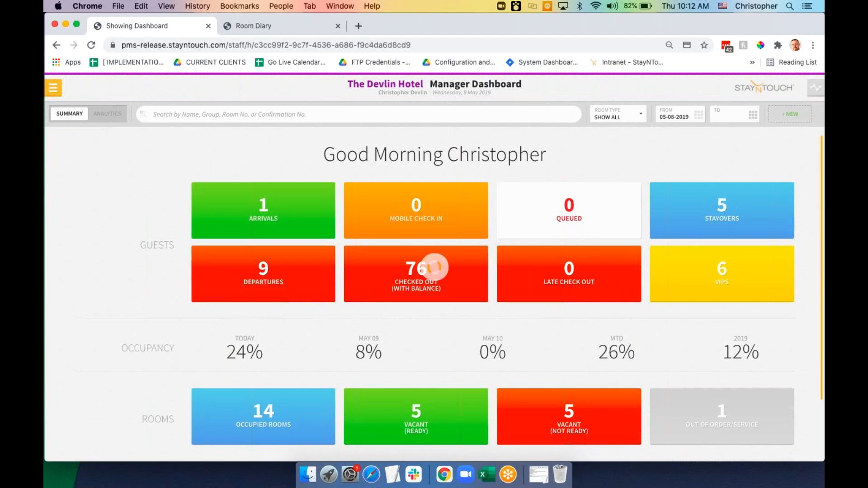
left_click(435, 271)
scroll(285, 290, "down", 2)
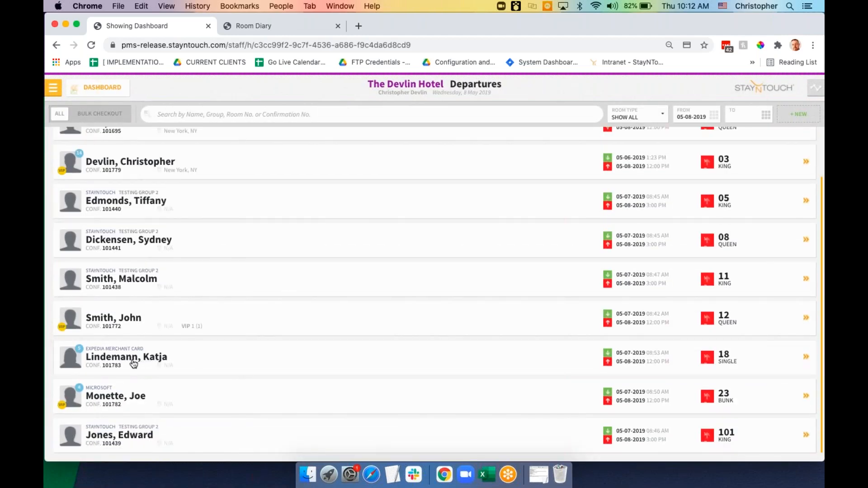
left_click(157, 361)
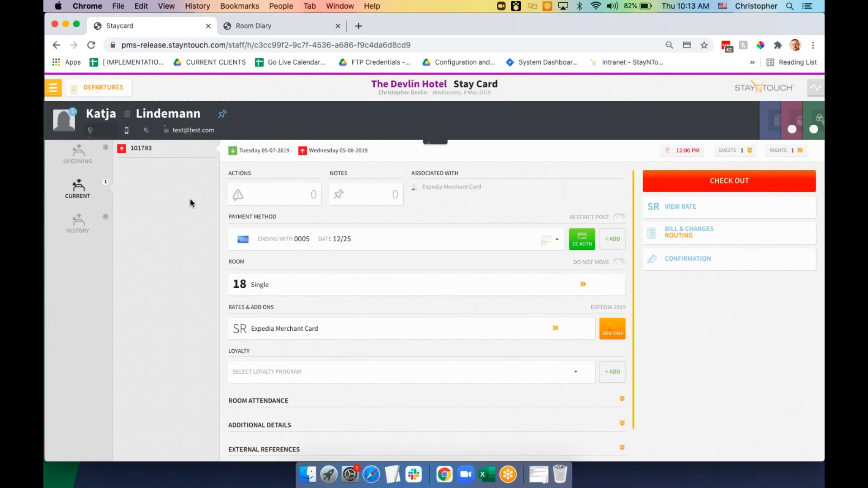
Review the card authorizations and the charges on Bills #1 and #2
left_click(580, 246)
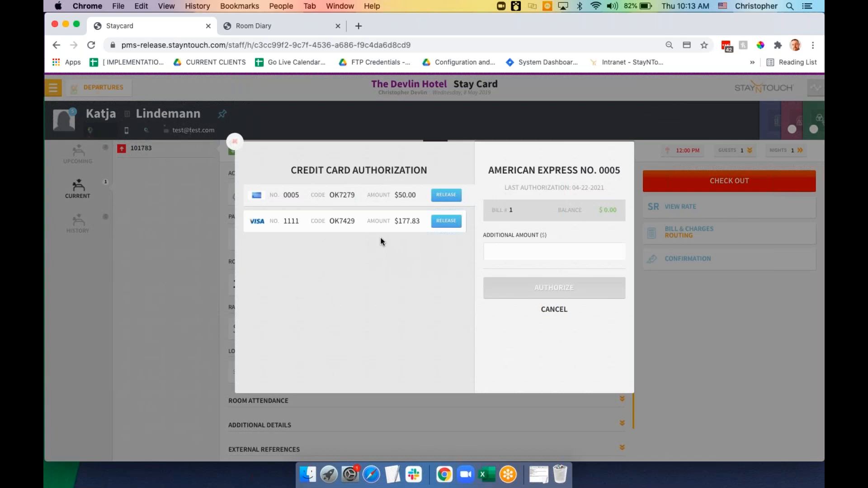
left_click(553, 312)
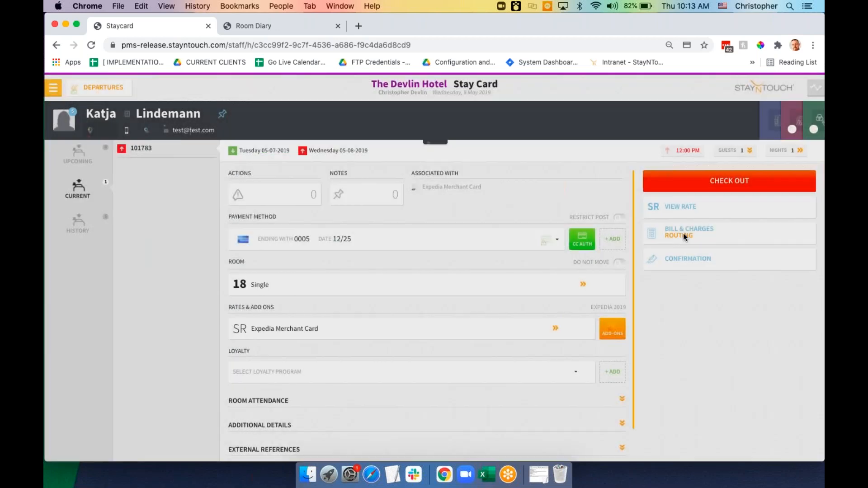
left_click(683, 235)
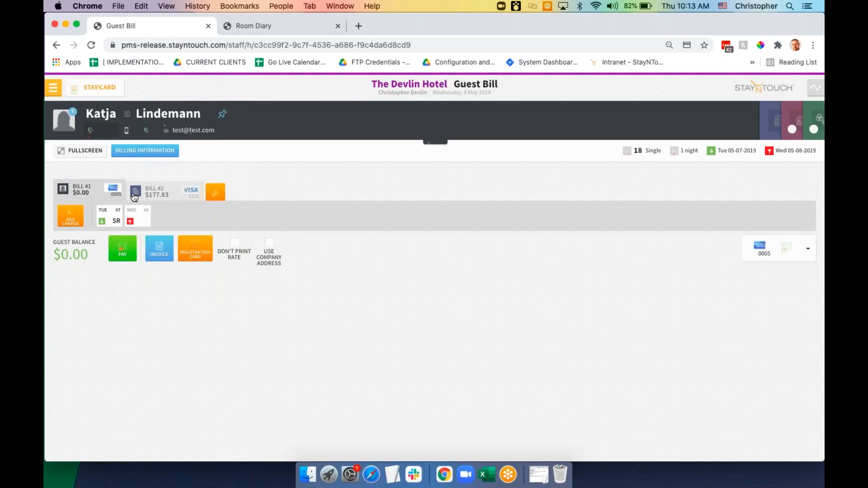
left_click(156, 198)
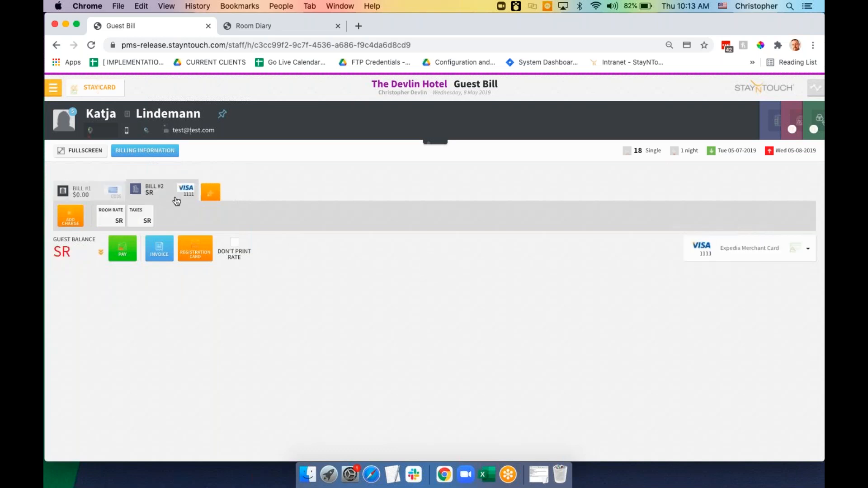
left_click(100, 193)
left_click(159, 189)
Create an empty Bill #3, start adding a credit card payment method, then abandon it
left_click(212, 195)
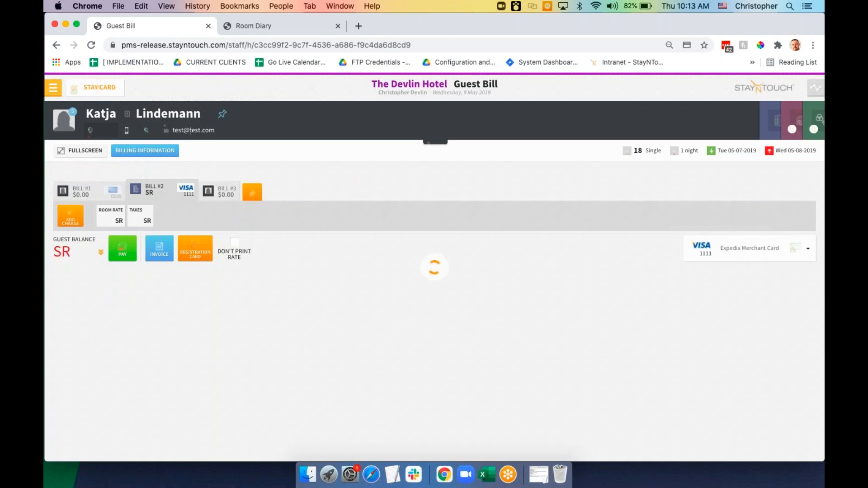
left_click(766, 252)
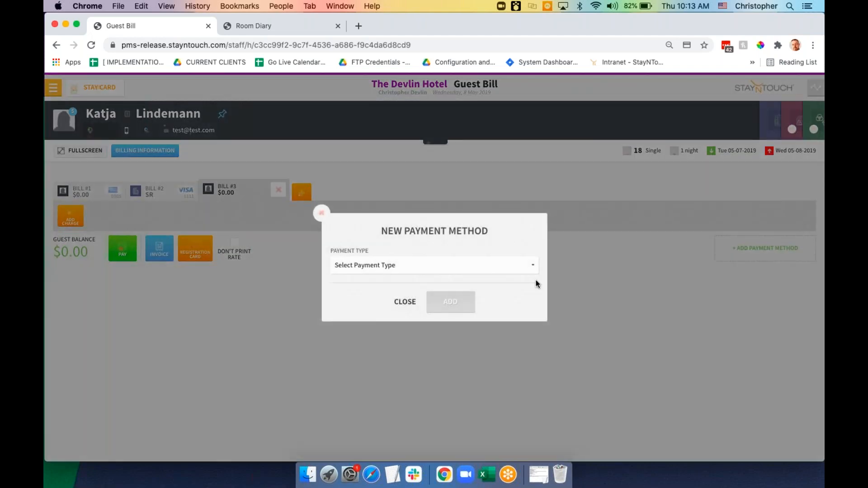
left_click(532, 270)
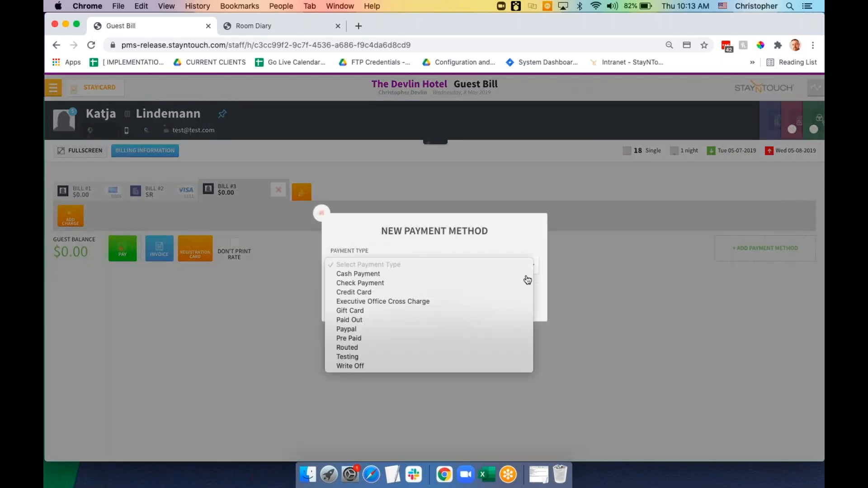
left_click(521, 293)
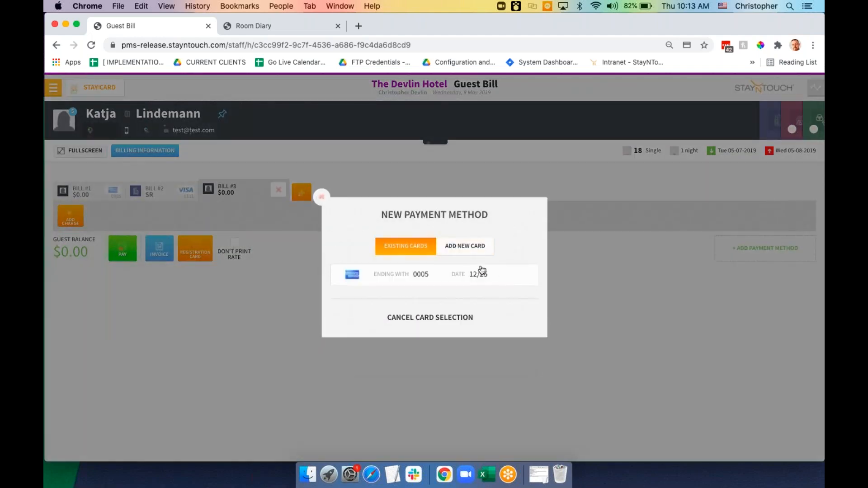
left_click(474, 249)
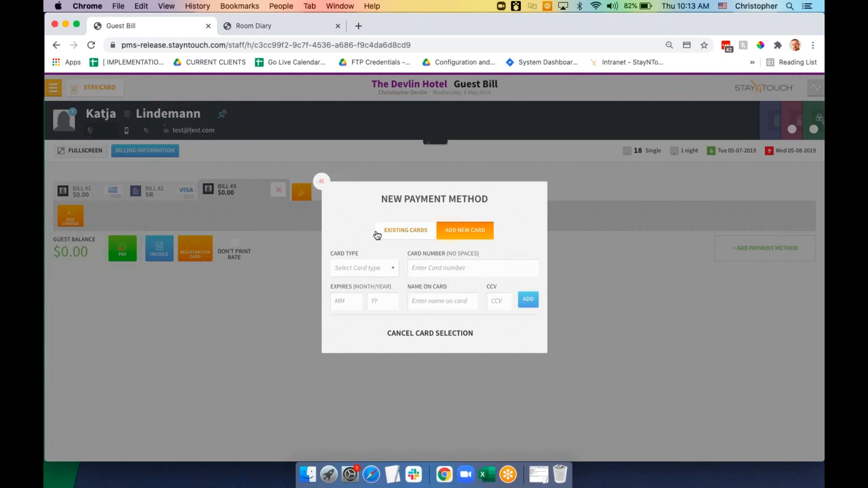
left_click(321, 182)
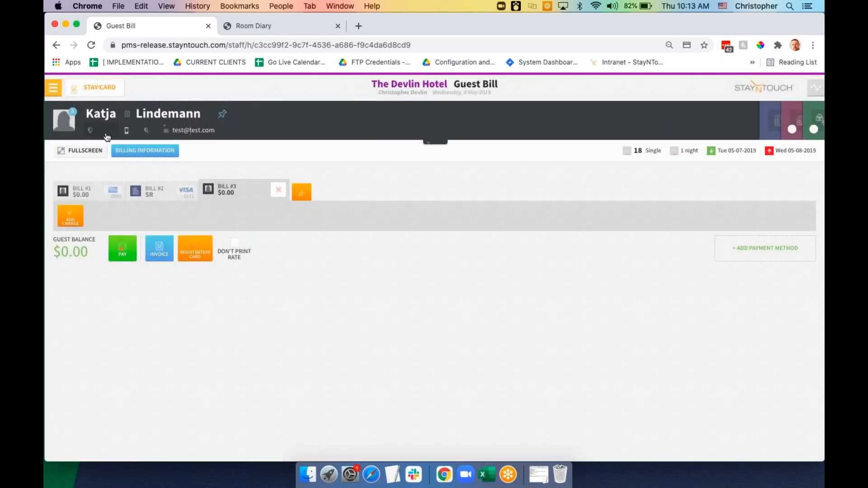
left_click(96, 90)
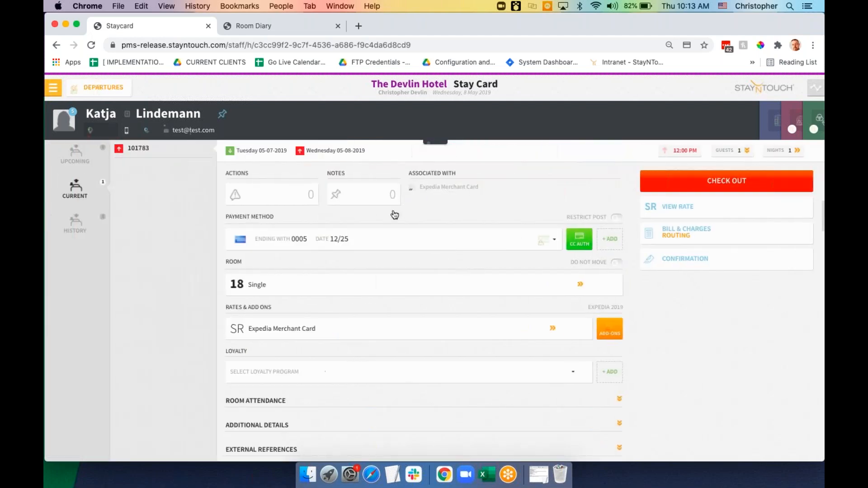
Check the Visa 1111 authorization's Bill #2 balance, then begin checking out room 18
left_click(579, 248)
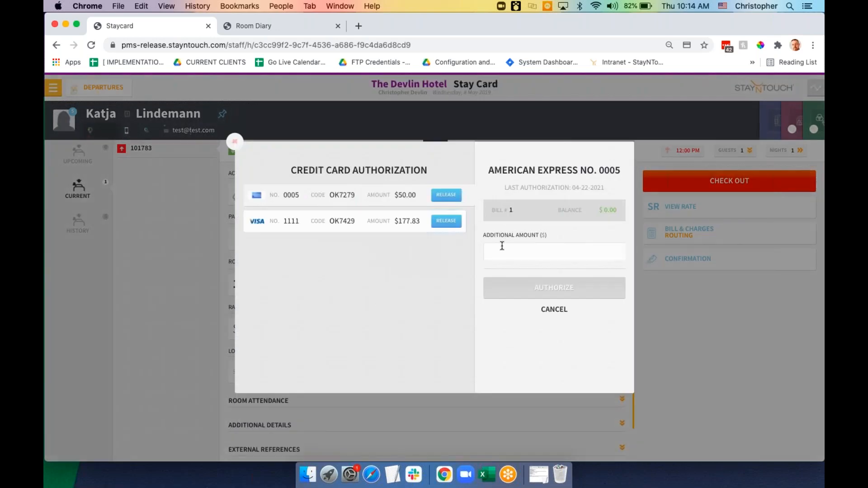
left_click(365, 225)
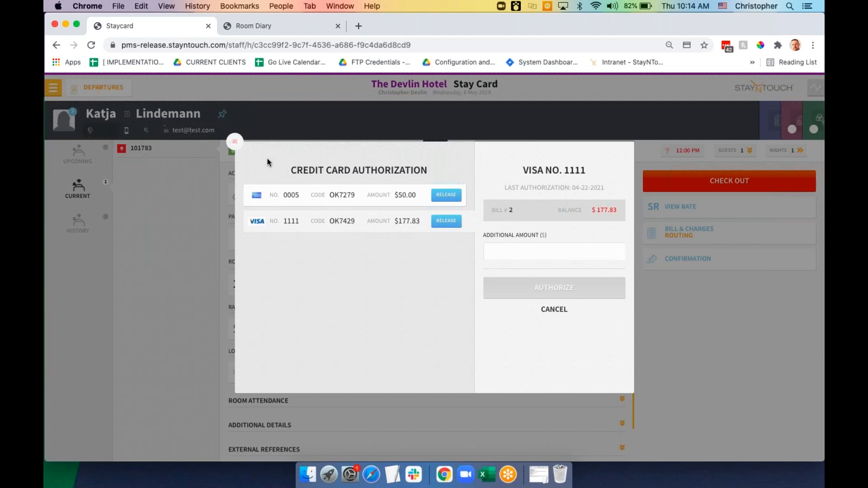
left_click(236, 143)
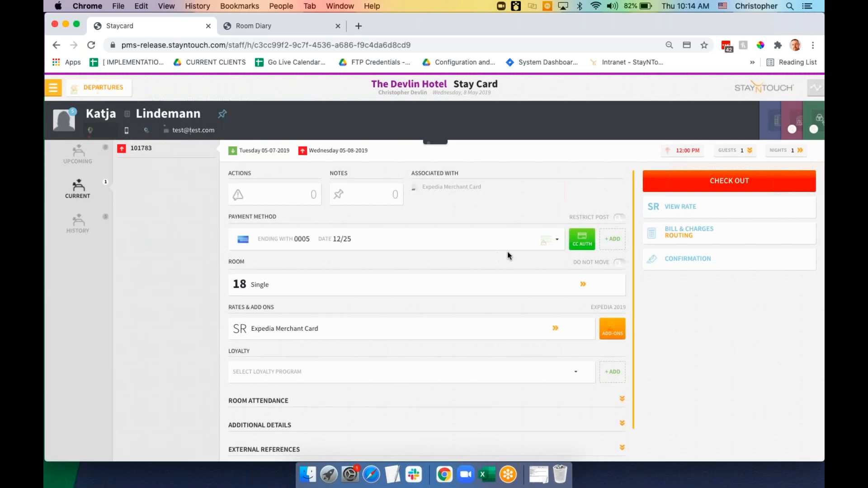
left_click(689, 185)
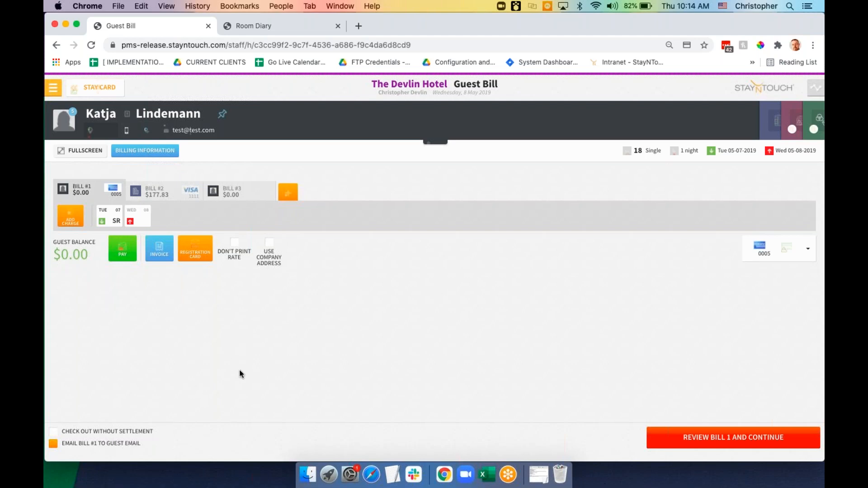
Keep Bill #1's invoice as Detailed Bill, cancel printing, and continue to Bill #2
left_click(161, 256)
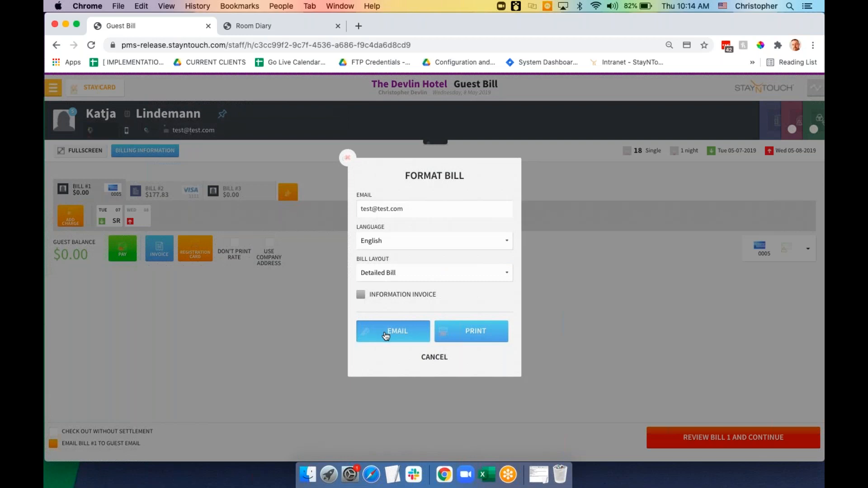
left_click(481, 274)
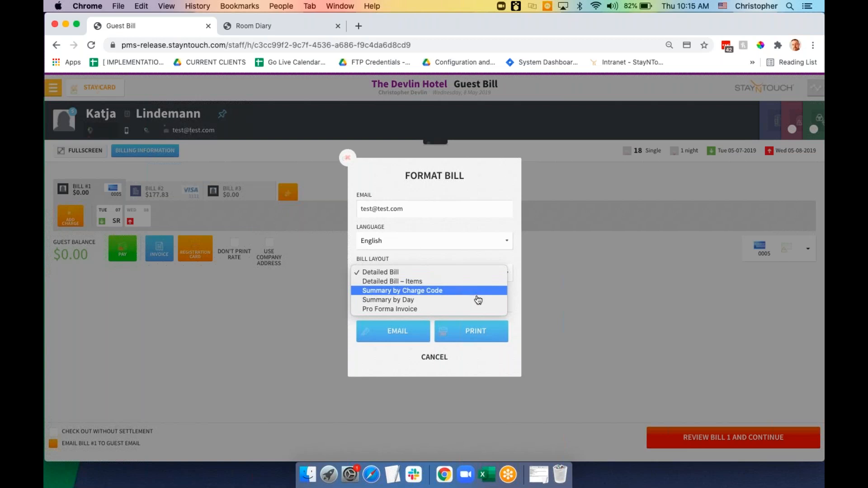
left_click(471, 261)
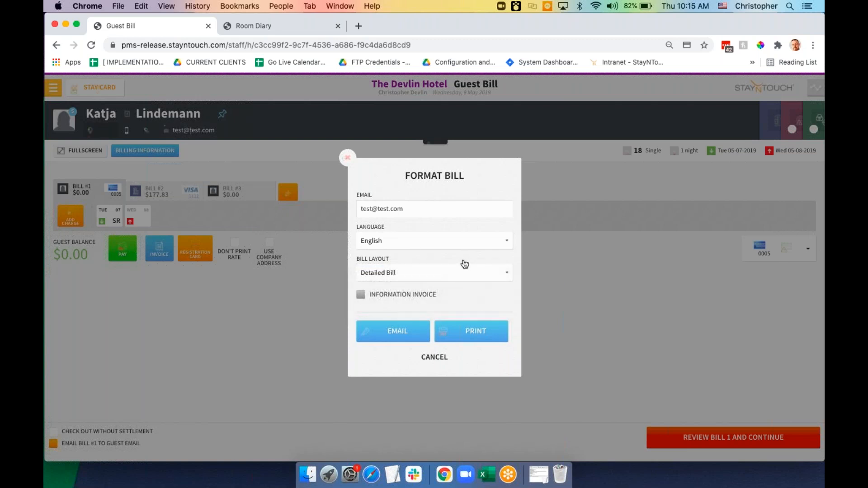
left_click(480, 333)
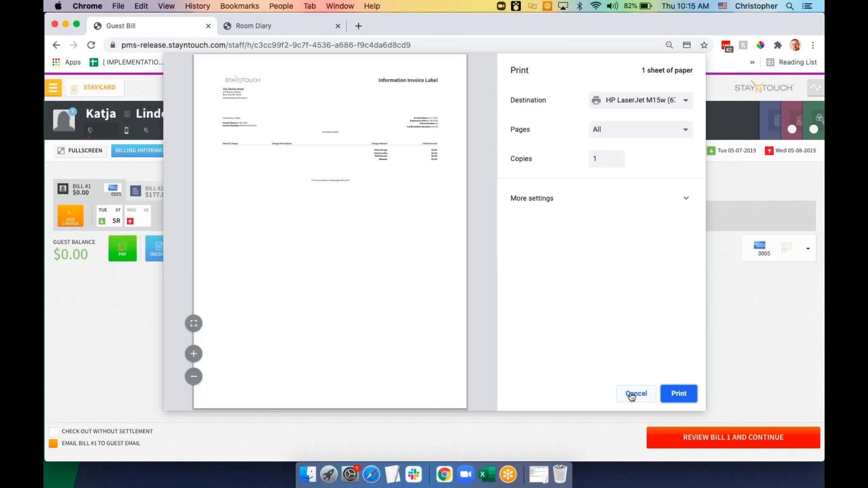
left_click(635, 394)
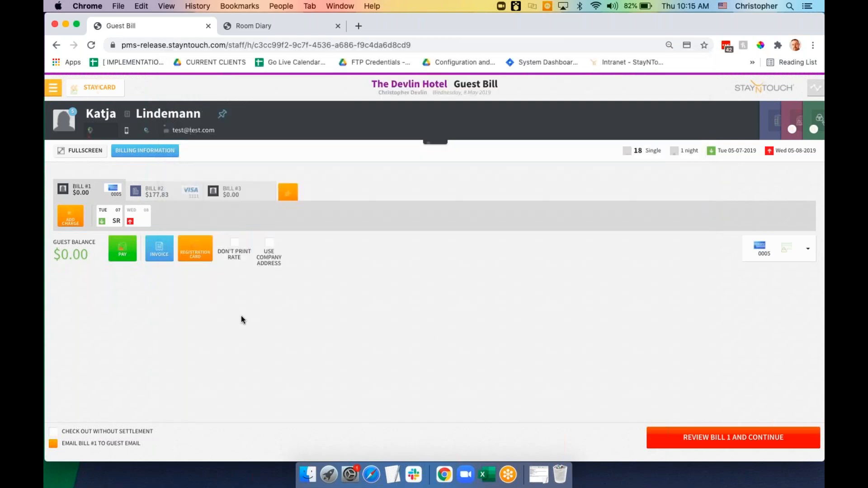
left_click(699, 438)
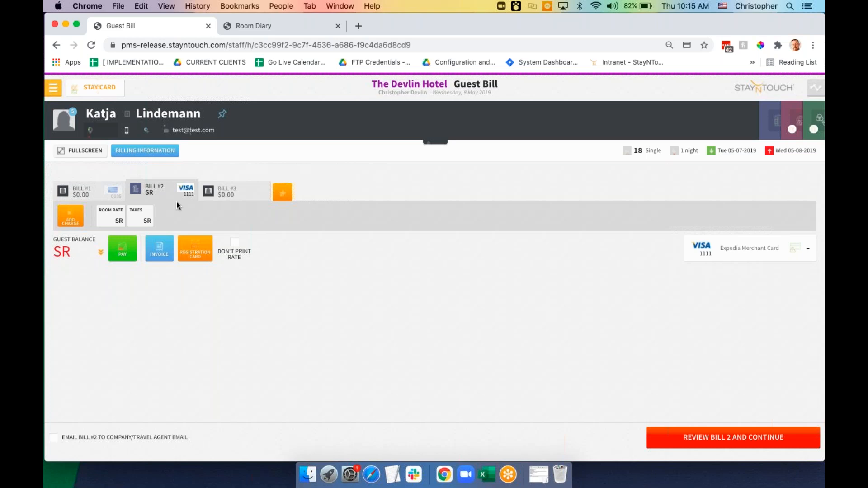
Pay Bill #2's $177.83 by credit card and complete the room 18 checkout
left_click(701, 438)
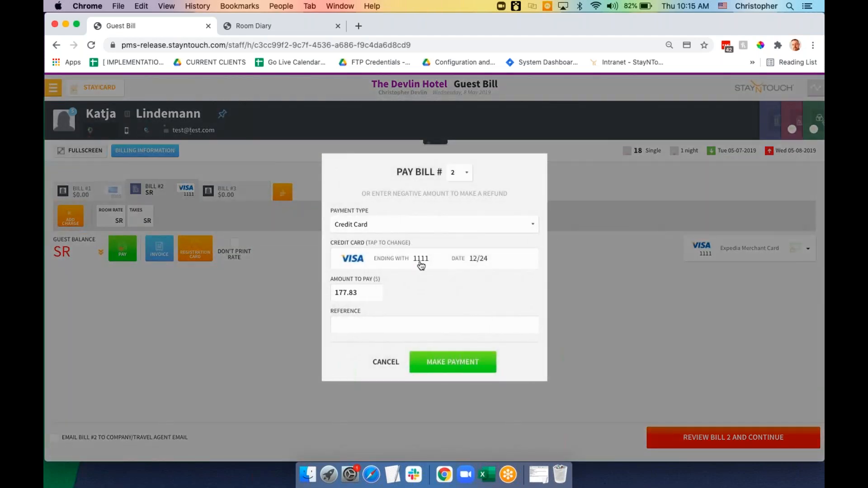
left_click(456, 364)
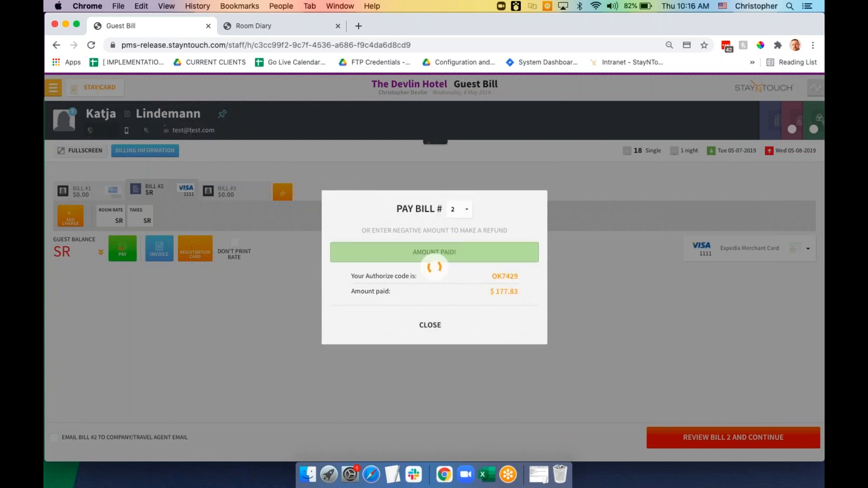
left_click(432, 326)
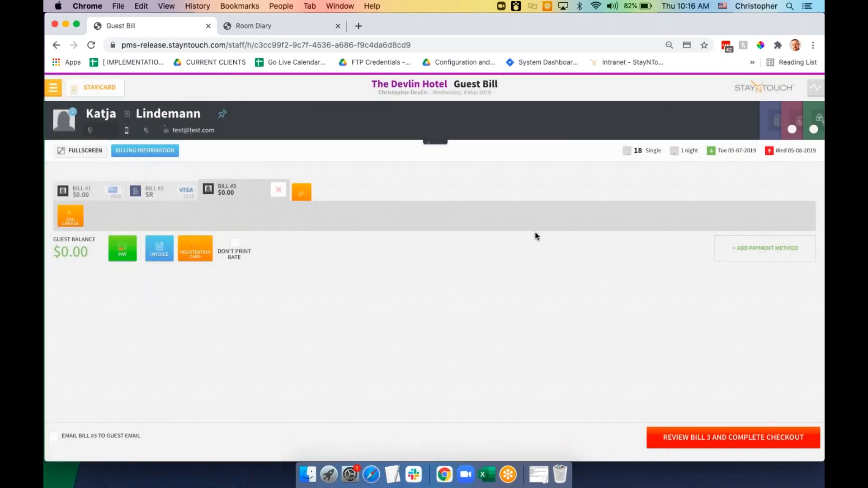
left_click(696, 438)
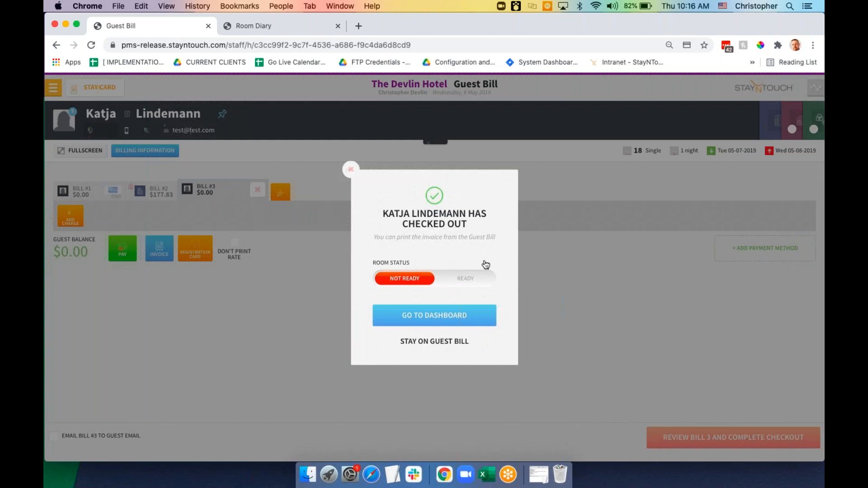
Stay on the guest bill, view Bill #1, then return to room 18's Stay Card
left_click(441, 344)
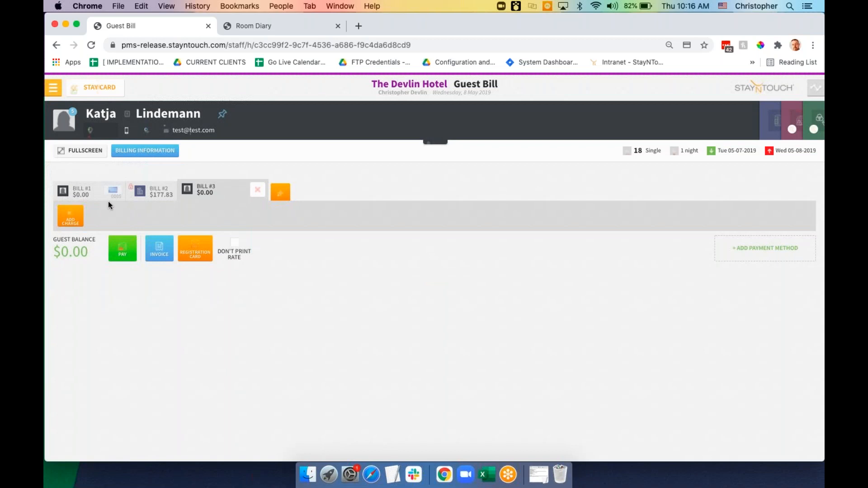
left_click(101, 195)
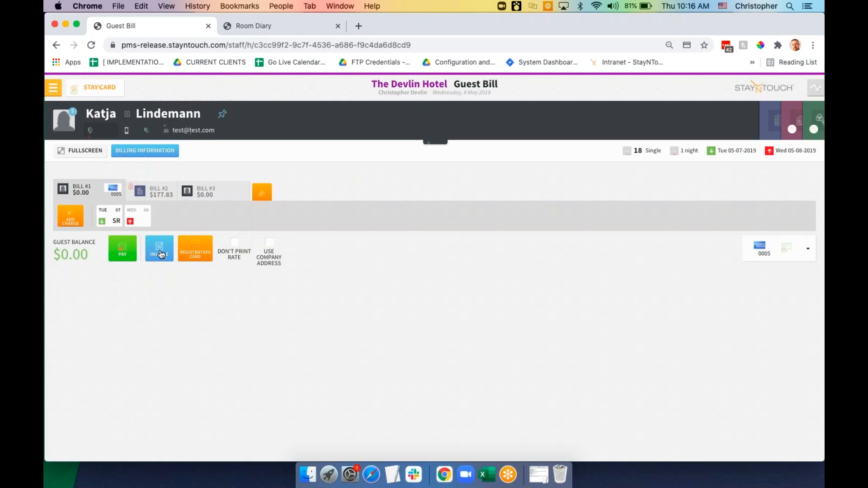
left_click(105, 94)
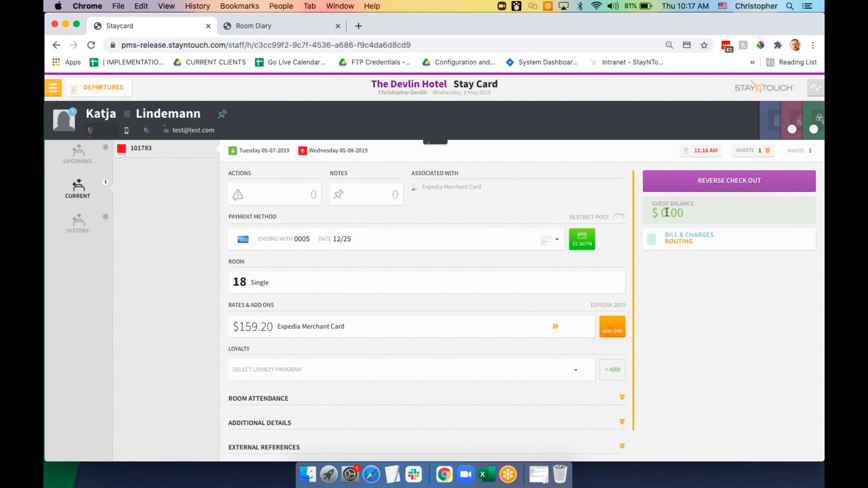
left_click(702, 244)
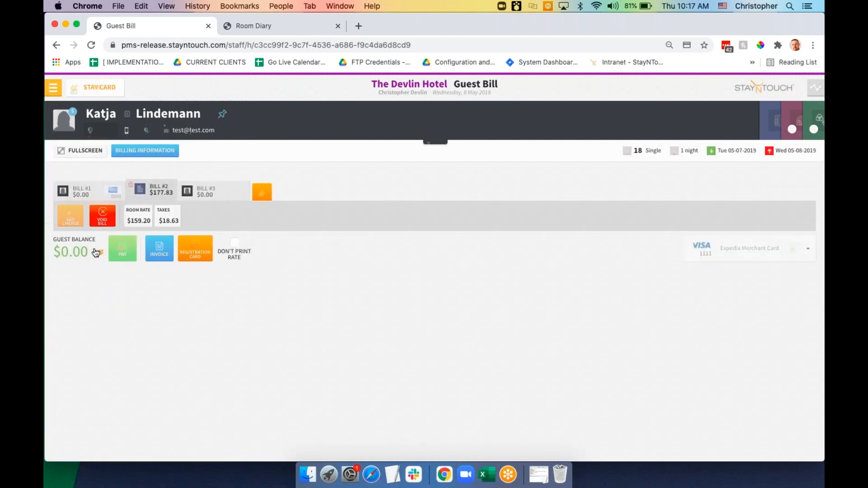
left_click(97, 252)
scroll(230, 395, "down", 1)
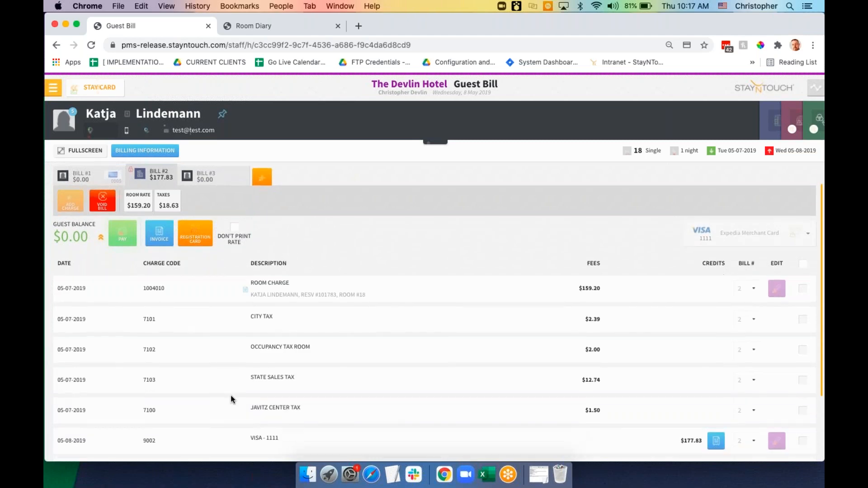
scroll(232, 398, "down", 2)
scroll(231, 398, "up", 2)
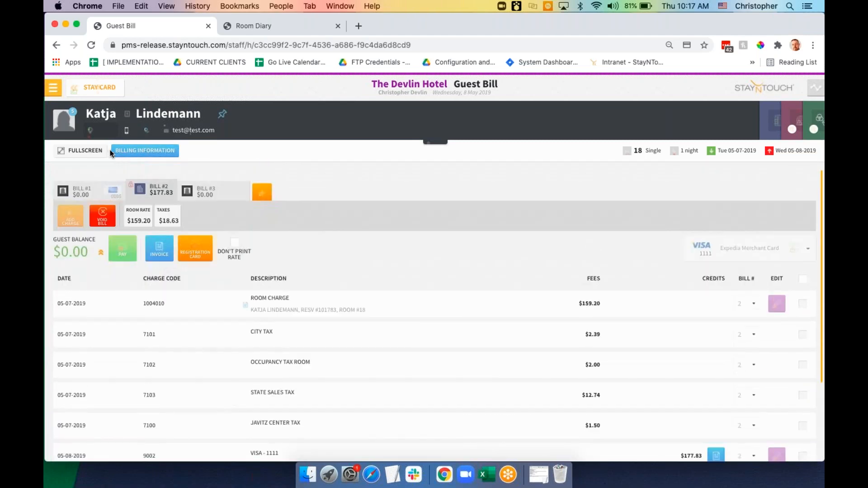
left_click(93, 91)
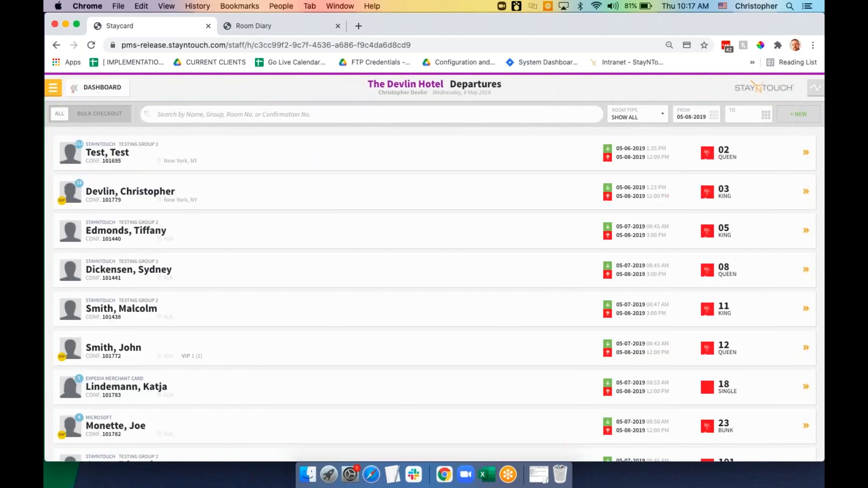
Leave the manager dashboard and load the PMS login address (pms-re) in the browser
left_click(97, 91)
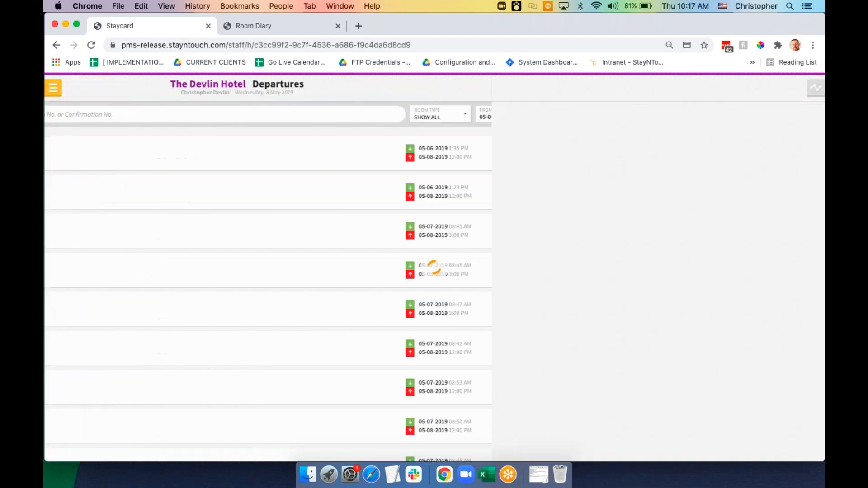
left_click(176, 45)
type("pms-release.stayntouch.com")
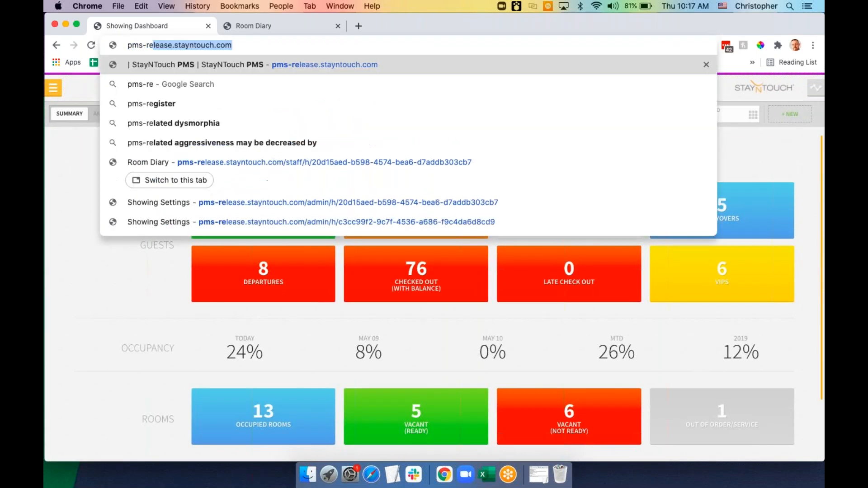
key("Return")
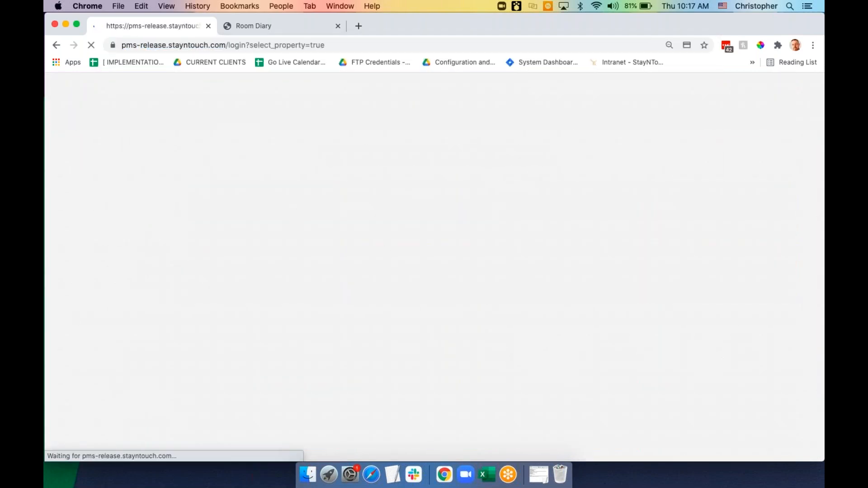
Search properties for 'devlin' and enter The Devlin Hotel's PMS
left_click(385, 245)
type("devlin")
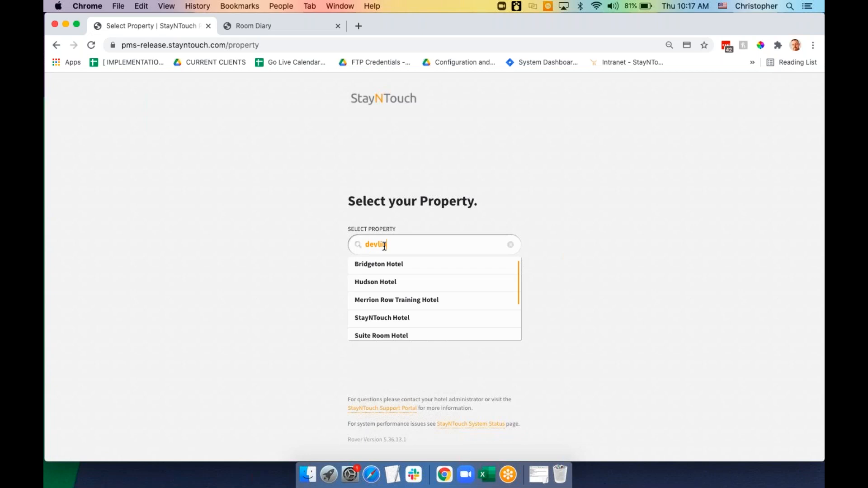
scroll(404, 301, "down", 2)
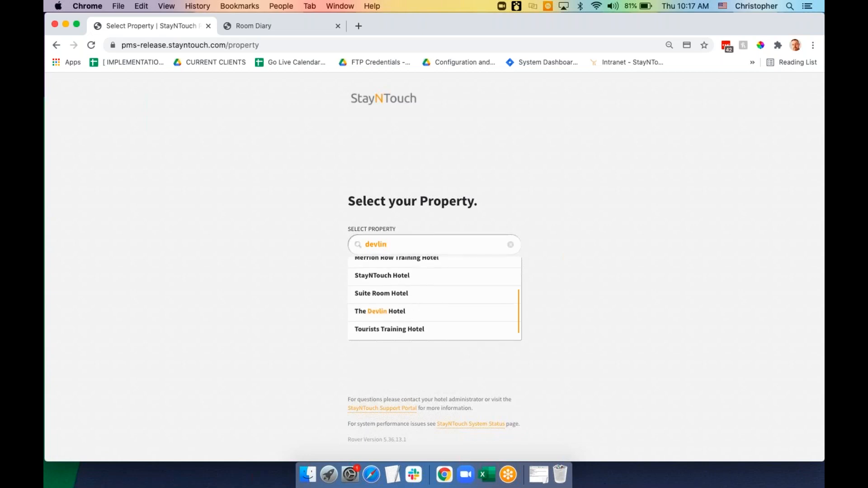
left_click(407, 312)
left_click(413, 278)
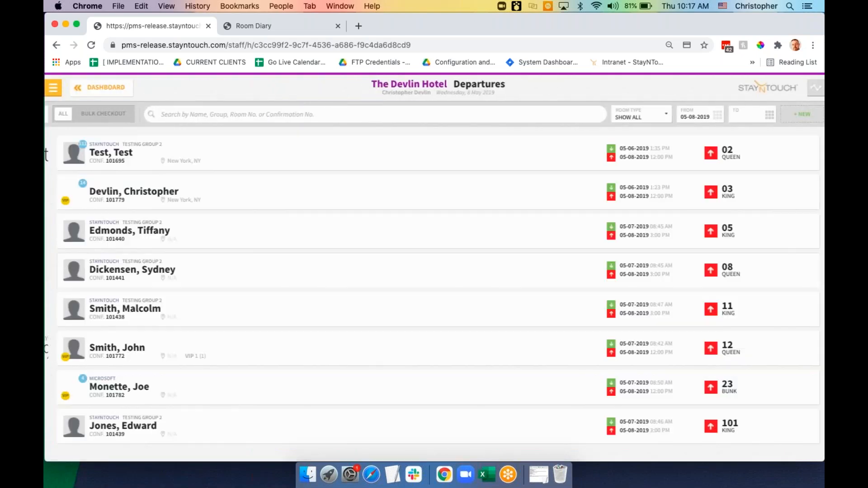
Check out the room 23 guest, accepting Bill #1 and sending Bill #2's $199.51 to direct bill
left_click(252, 391)
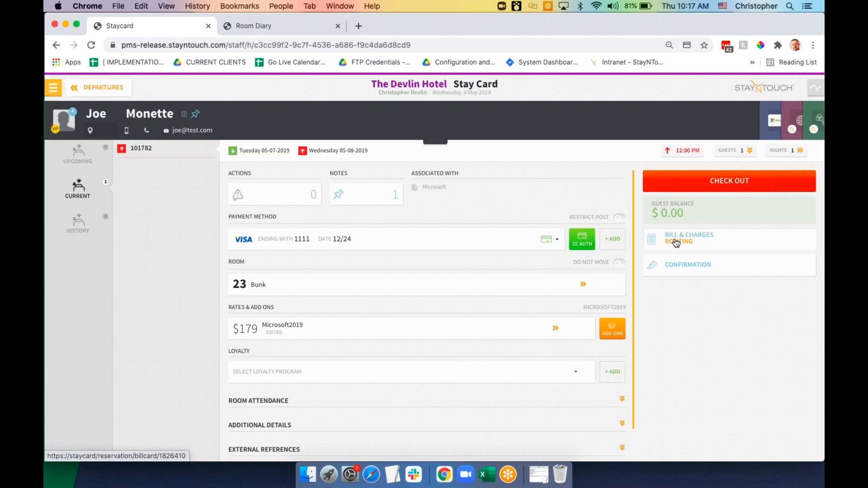
left_click(693, 186)
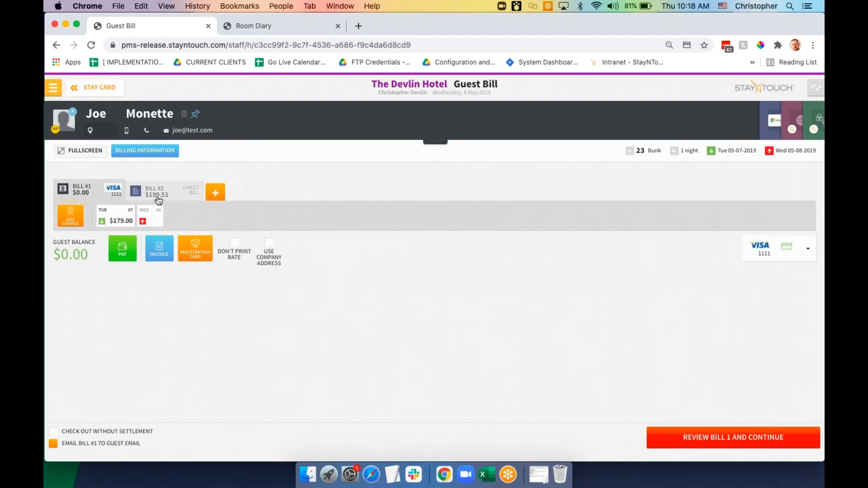
left_click(687, 439)
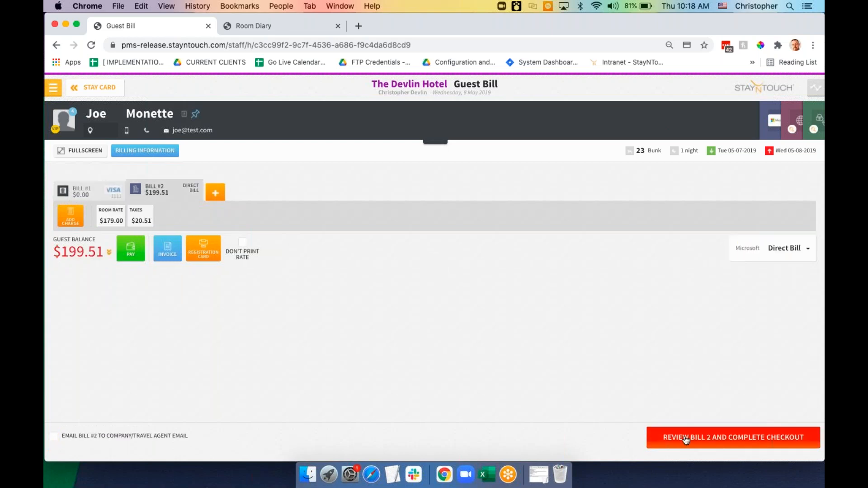
left_click(109, 252)
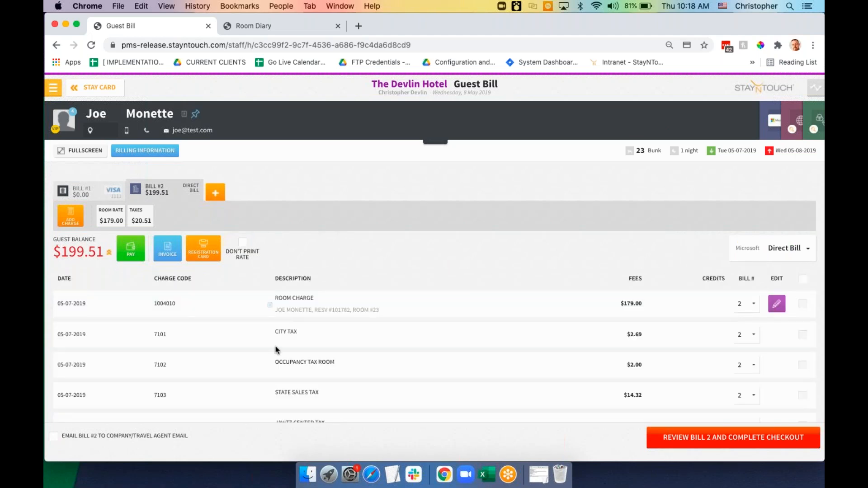
scroll(276, 349, "down", 4)
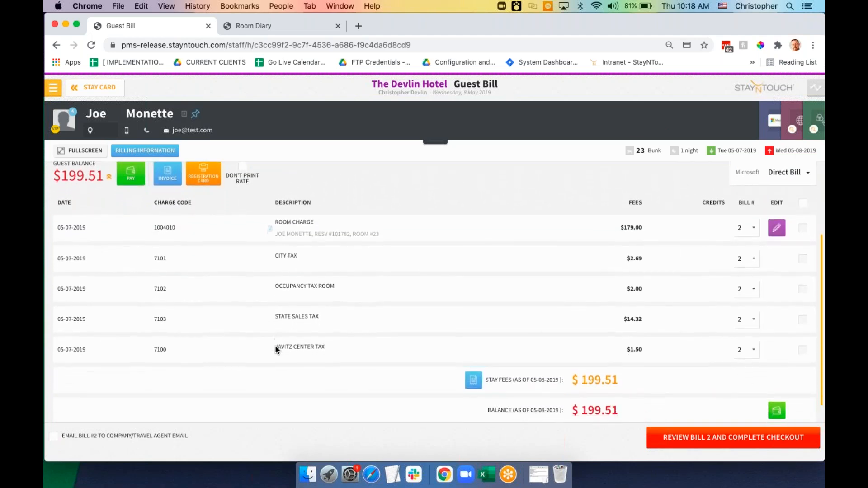
scroll(276, 349, "up", 1)
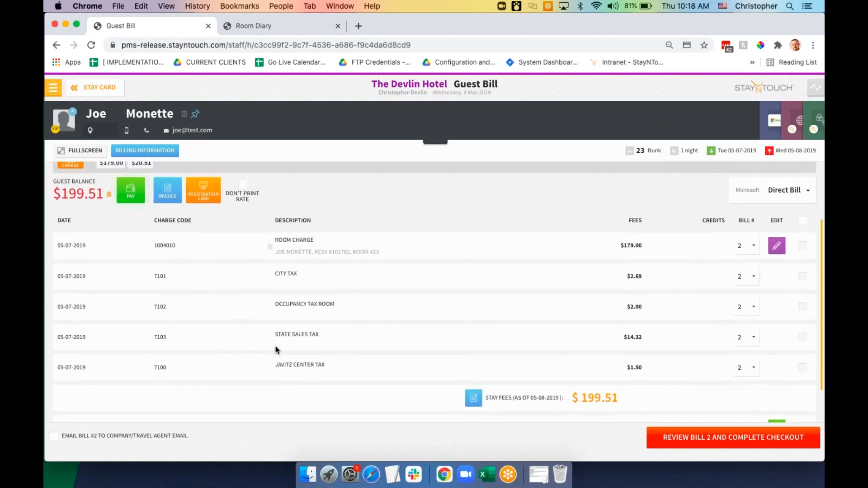
scroll(277, 349, "up", 3)
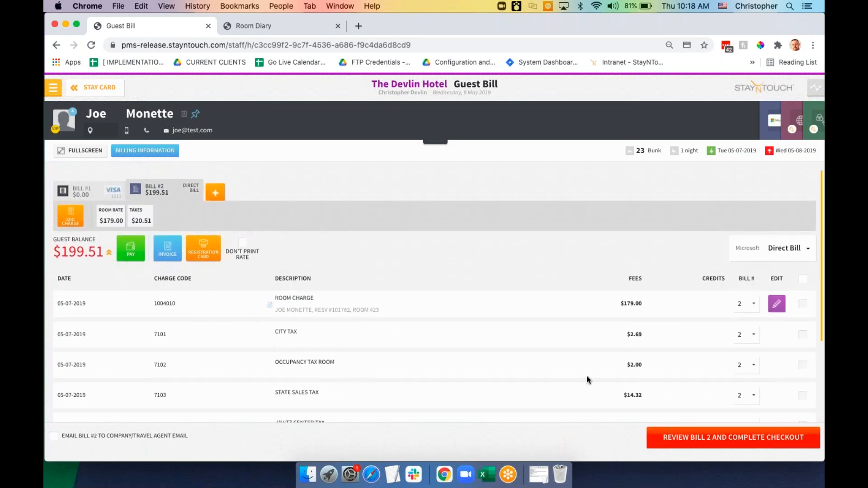
left_click(700, 441)
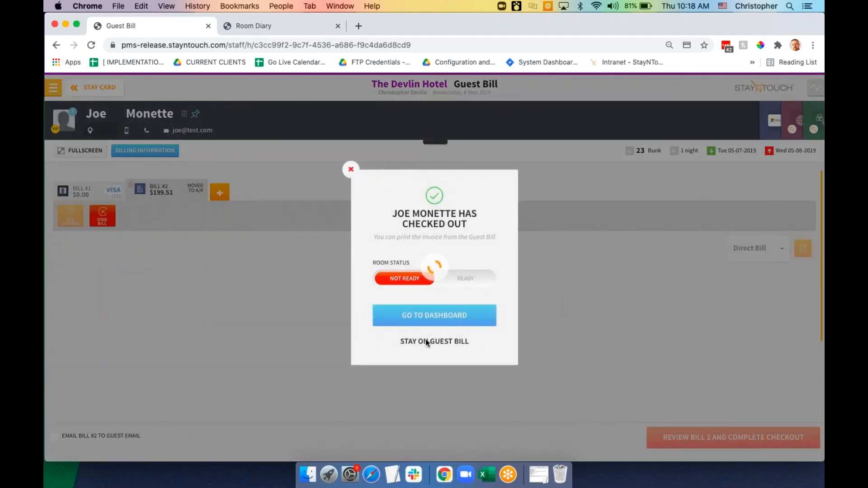
Close the checked-out dialog and go to The Devlin Hotel's Manager Dashboard
left_click(430, 316)
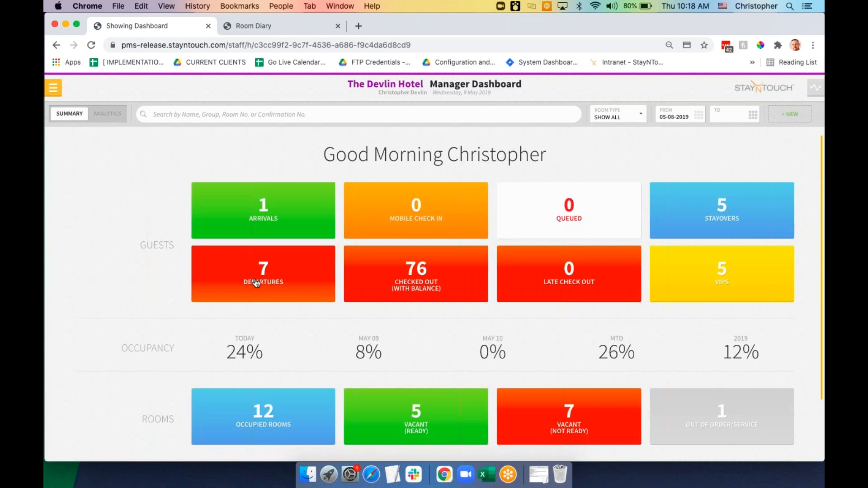
Open the room 14 reservation's Bill & Charges and show the favorite items for Bill #1
left_click(435, 268)
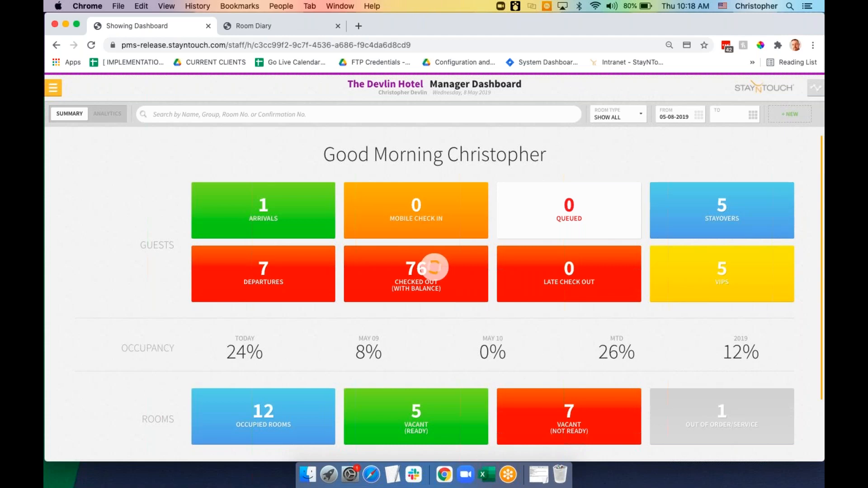
left_click(305, 242)
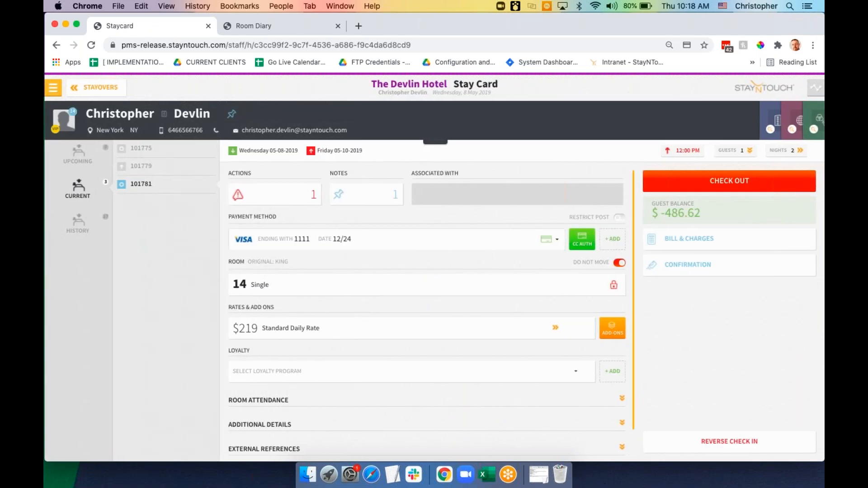
left_click(683, 244)
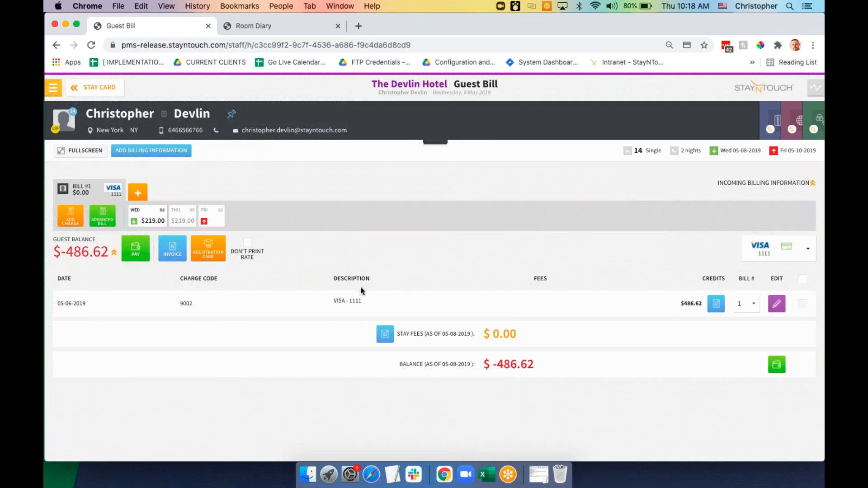
left_click(75, 225)
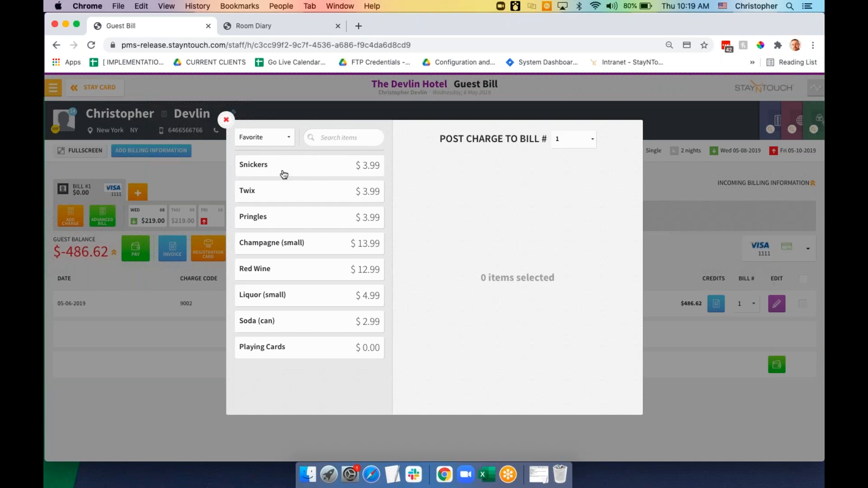
Add Pringles to the pending charge and begin entering a $2.99 unit price
left_click(289, 223)
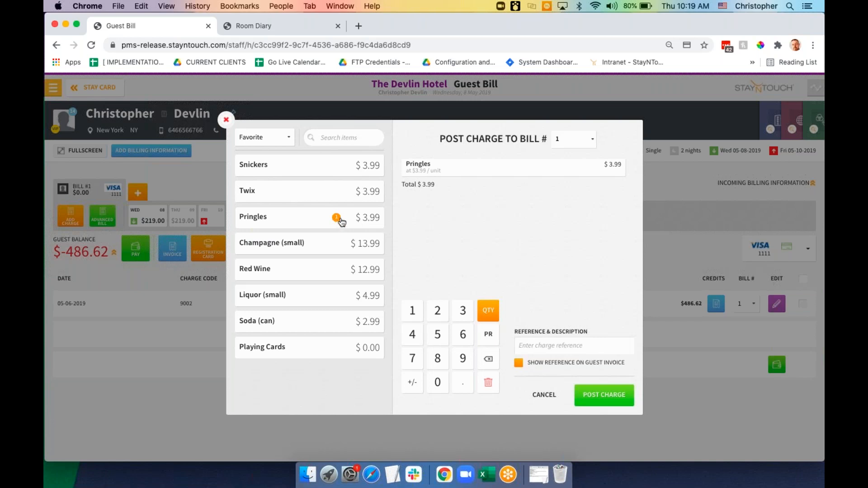
left_click(308, 225)
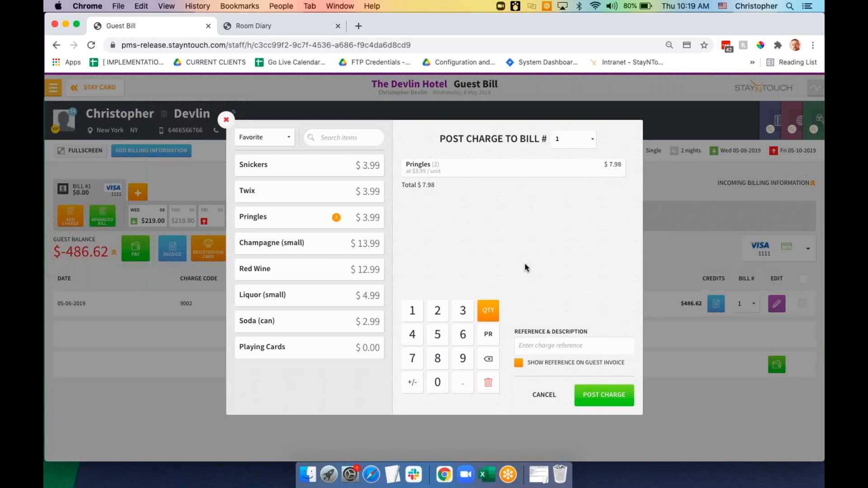
left_click(489, 360)
left_click(489, 336)
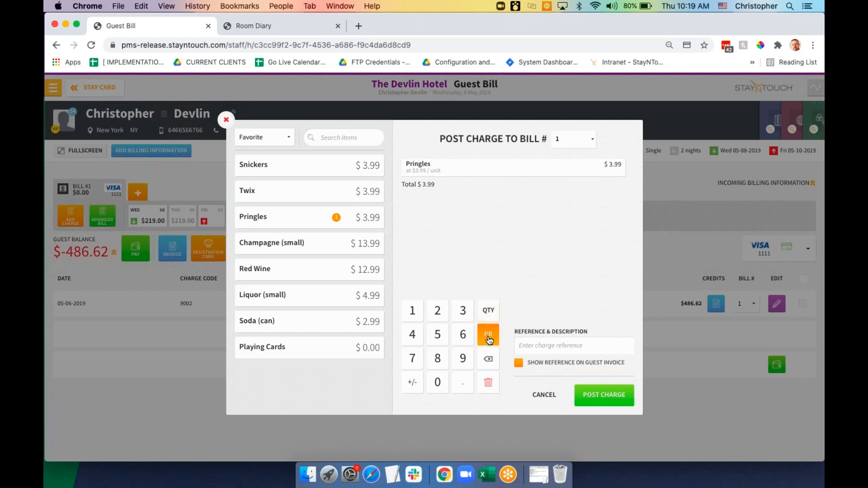
left_click(438, 314)
Mark the Pringles line as a Posting Error adjustment, then clear it, leaving 0 items selected
left_click(412, 384)
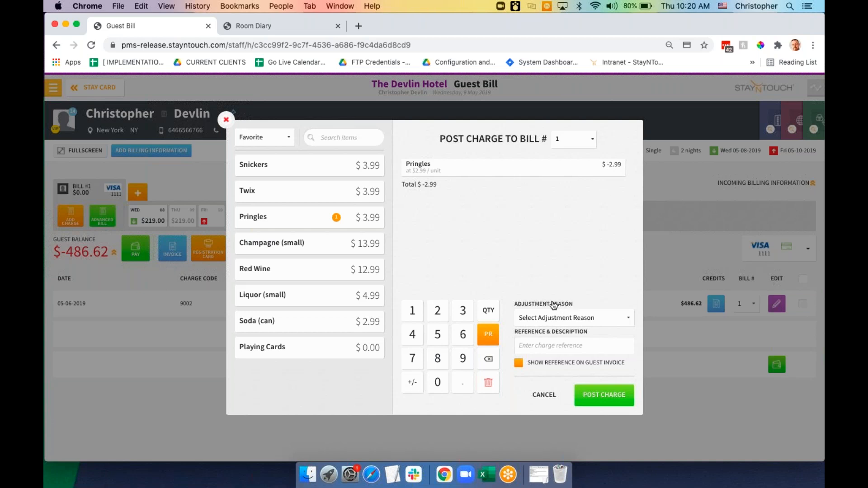
left_click(602, 323)
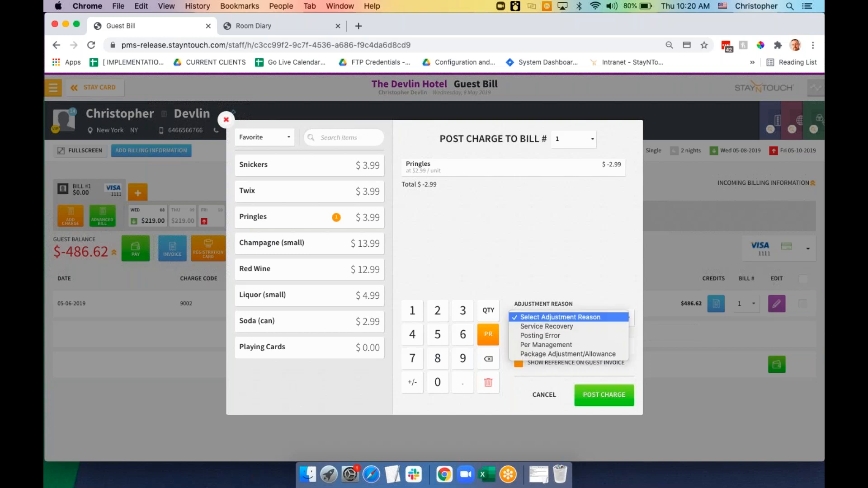
left_click(597, 339)
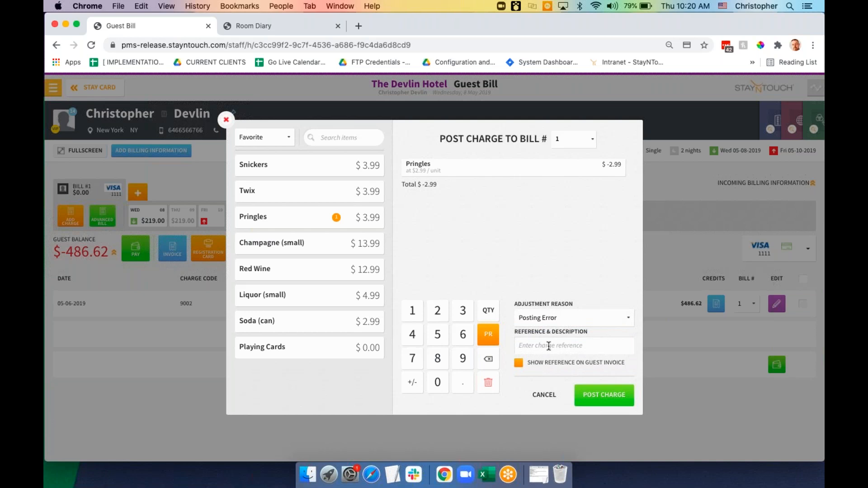
left_click(549, 346)
left_click(475, 266)
left_click(489, 382)
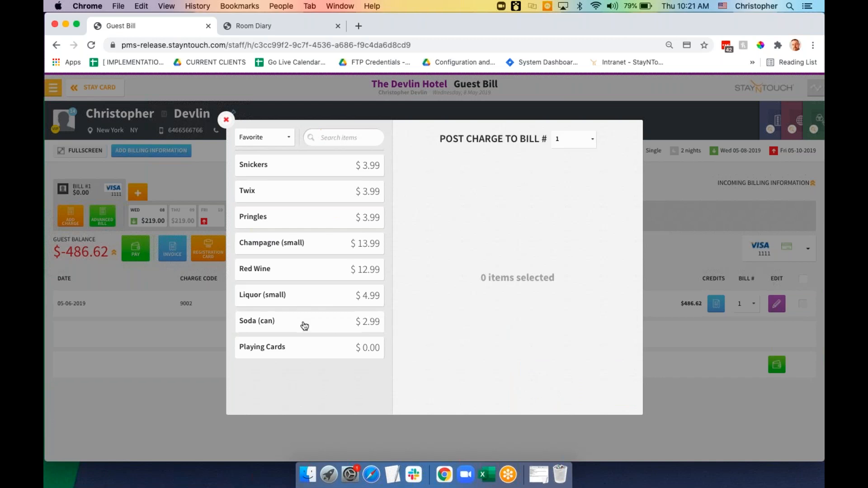
Try the charge group filters and search the item list for 'park'
left_click(288, 141)
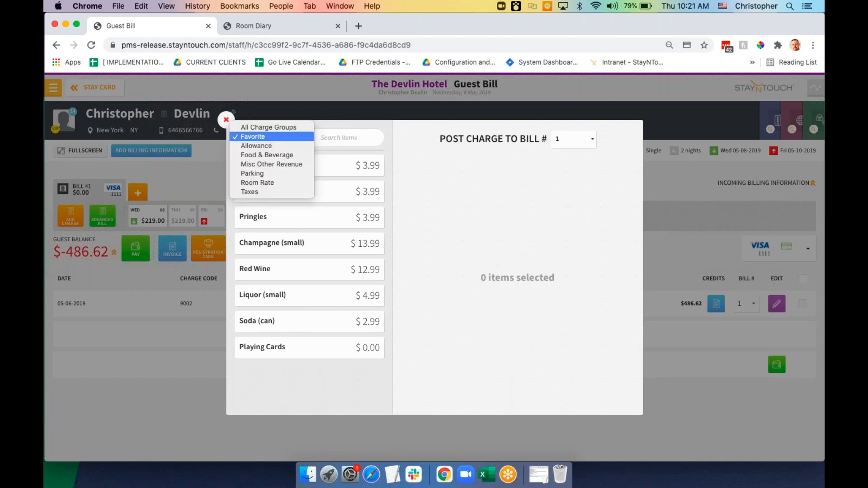
left_click(284, 174)
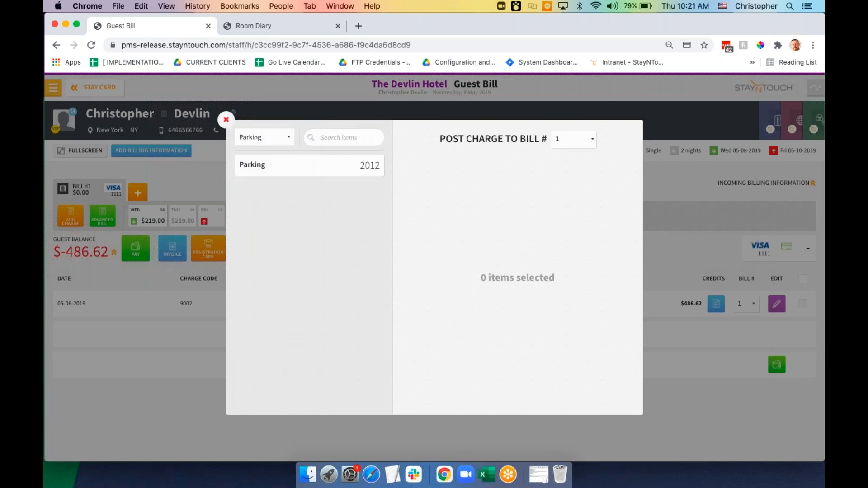
left_click(285, 142)
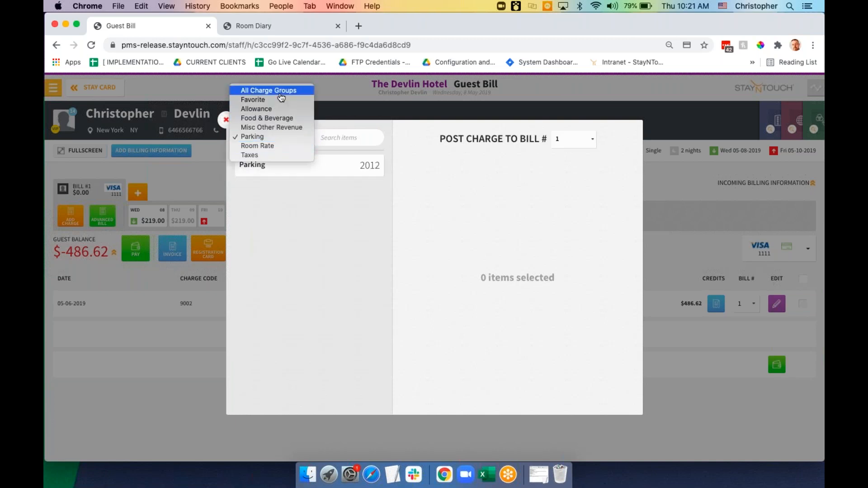
left_click(281, 91)
left_click(283, 144)
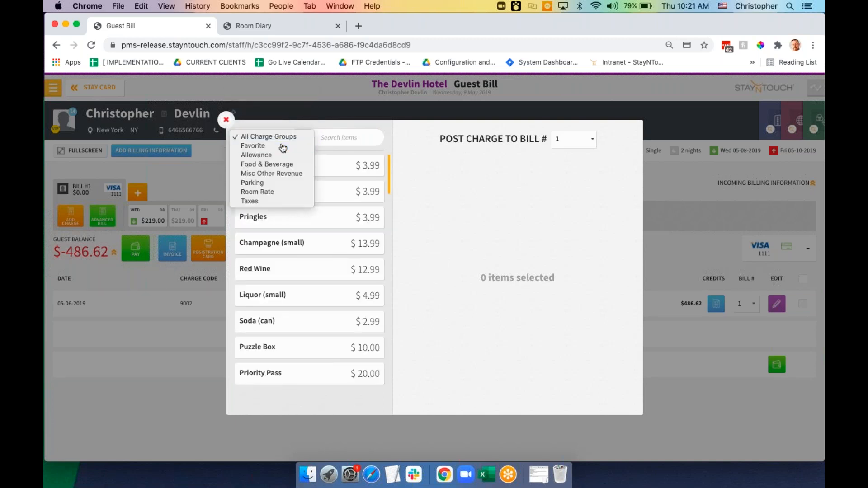
left_click(282, 146)
left_click(323, 139)
type("parkin")
key("BackSpace")
key("BackSpace")
key("BackSpace")
key("BackSpace")
key("BackSpace")
key("BackSpace")
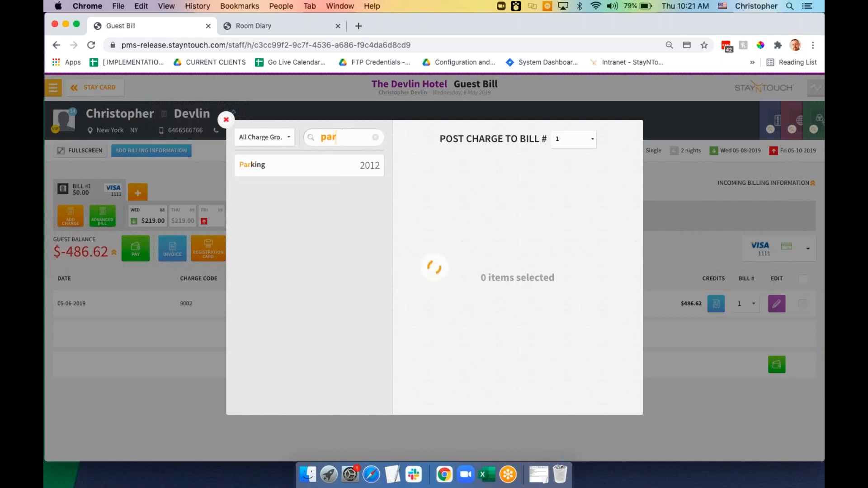
type("2012")
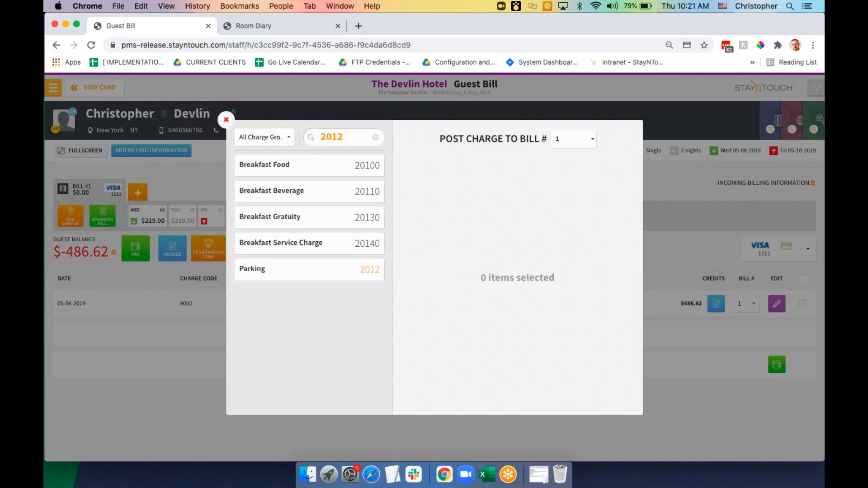
key("BackSpace")
key("BackSpace")
key("BackSpace")
key("BackSpace")
type("park")
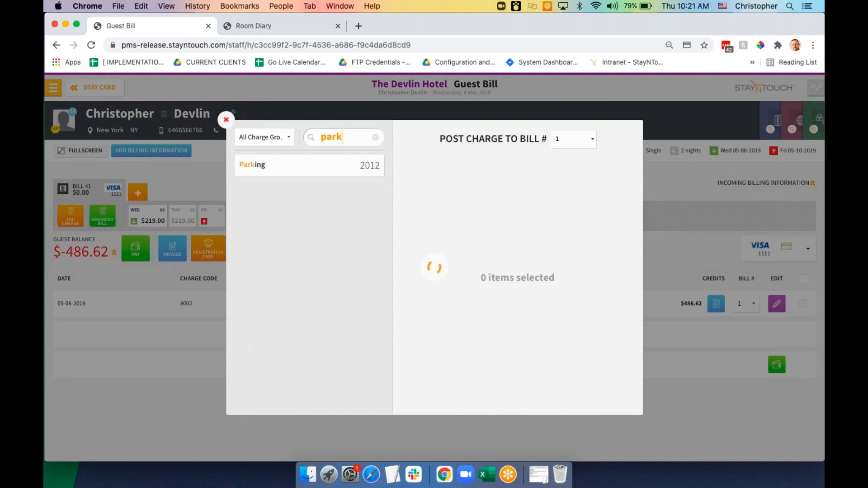
Add Parking at $500.00 and post it to Bill #1
left_click(323, 174)
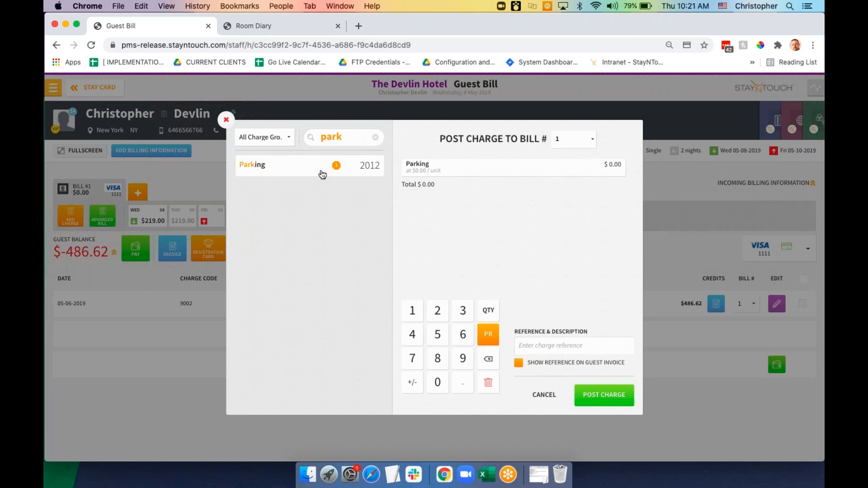
left_click(438, 335)
left_click(439, 383)
left_click(438, 383)
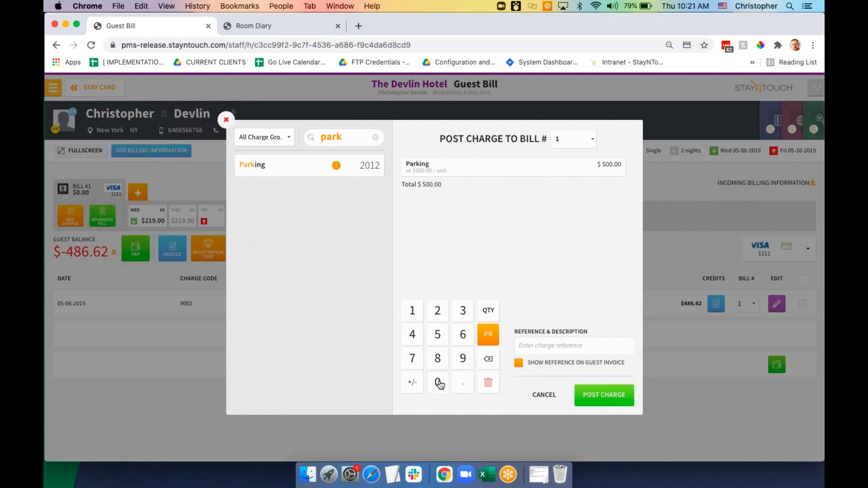
left_click(596, 396)
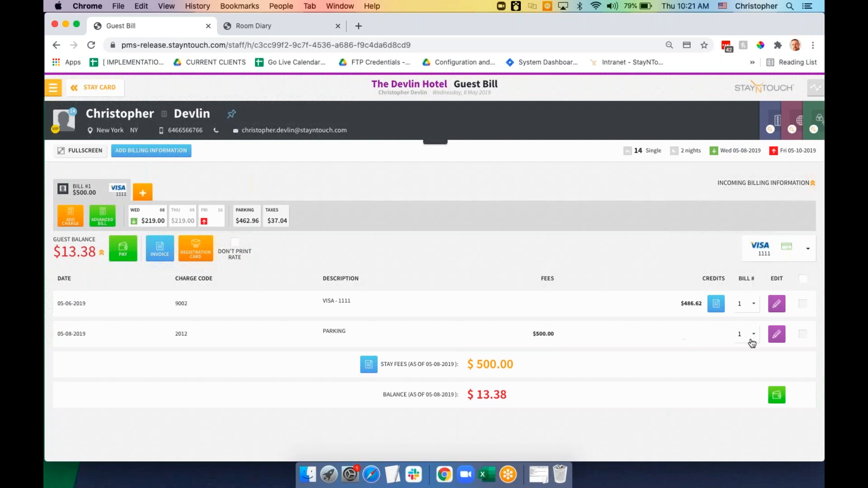
Split the $500.00 Parking charge by dollar amount into $50.00 and $450.00
left_click(777, 335)
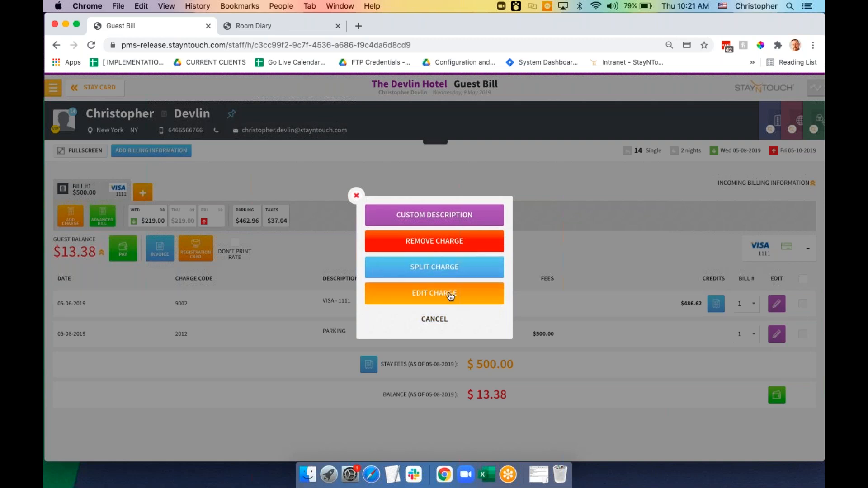
left_click(435, 268)
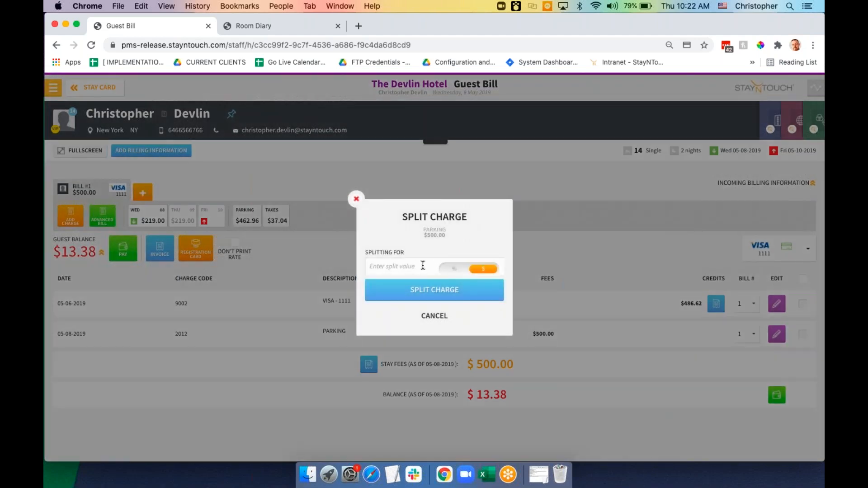
left_click(451, 272)
left_click(481, 270)
left_click(414, 265)
type("5")
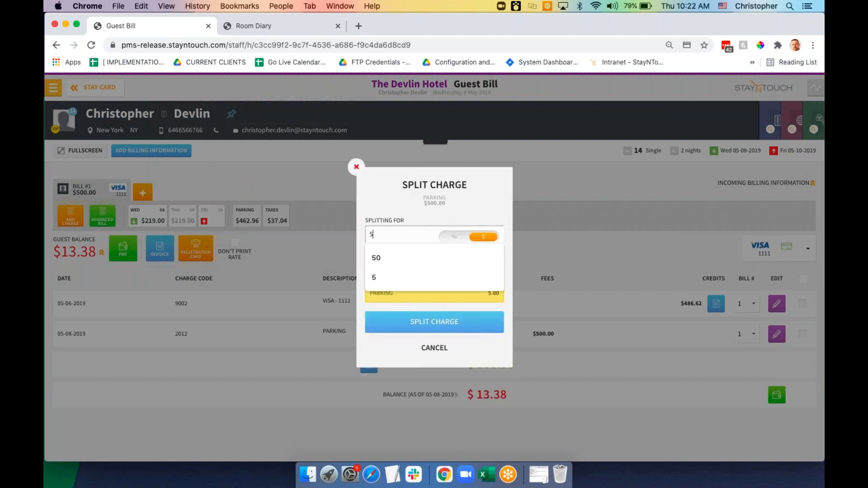
type("0")
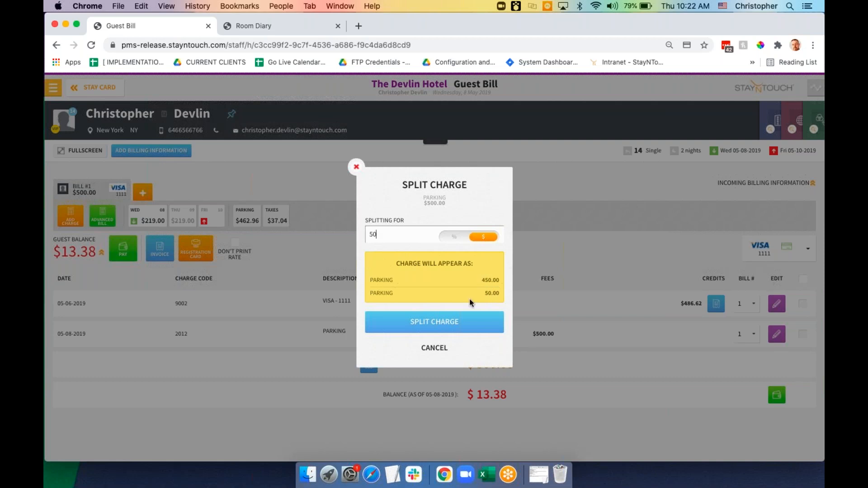
left_click(459, 321)
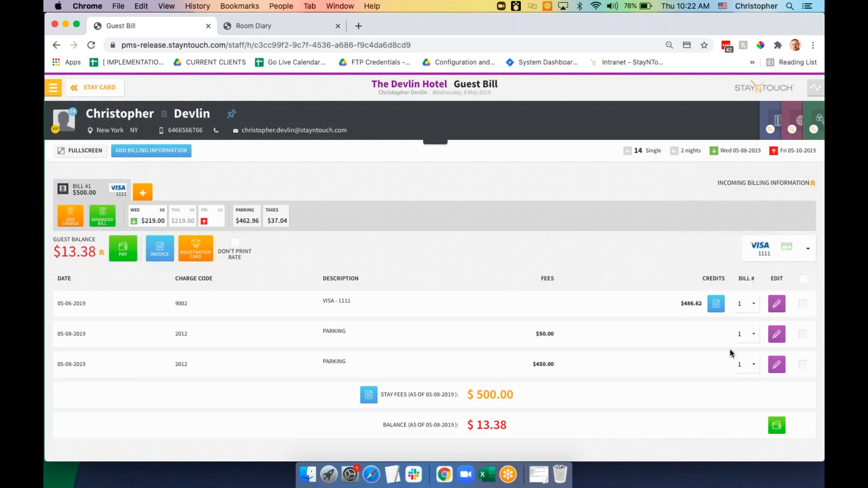
Move the $450.00 Parking charge to new Bill #2 and view Bill #2's charges
left_click(748, 365)
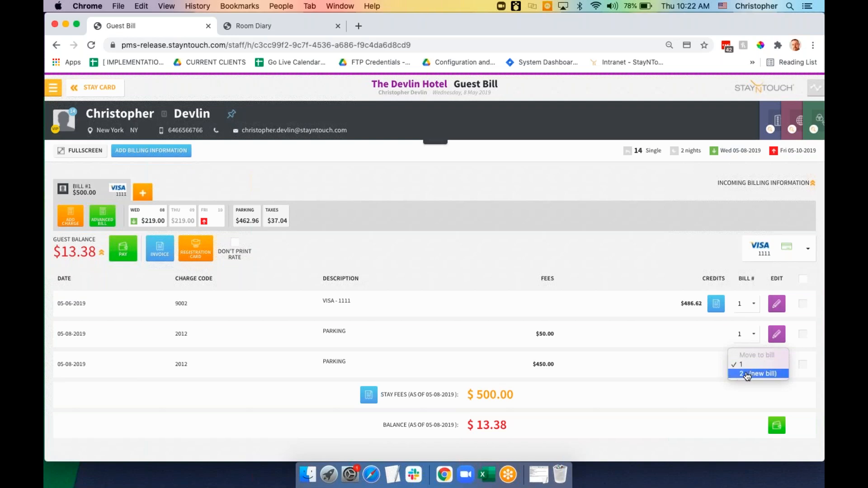
left_click(746, 374)
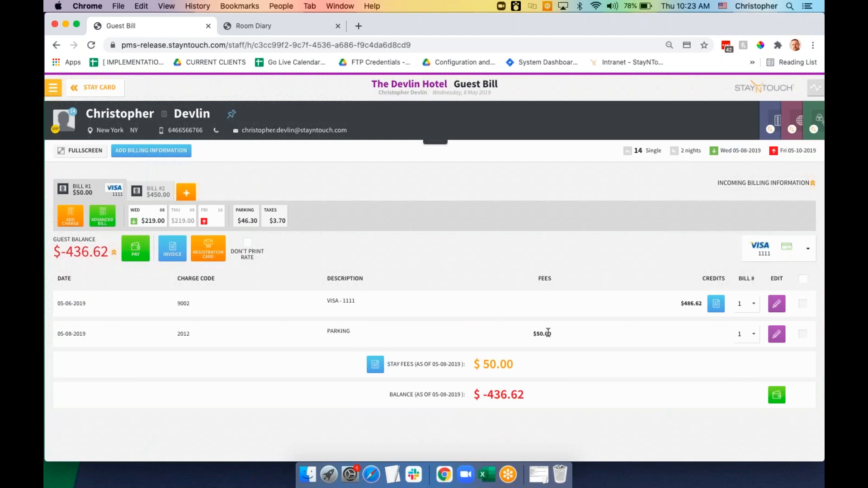
left_click(152, 196)
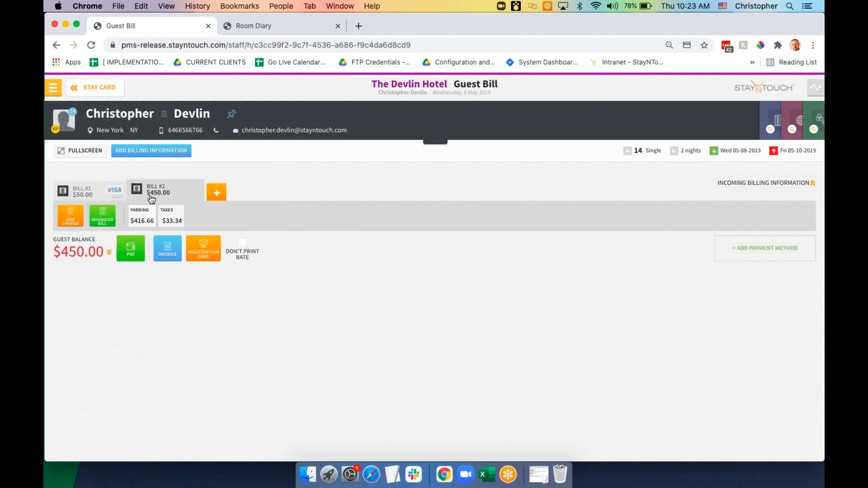
left_click(109, 255)
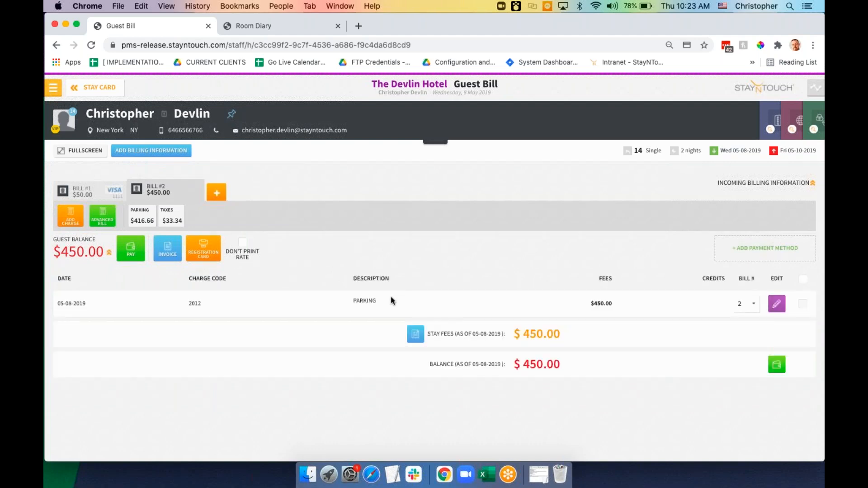
left_click(78, 222)
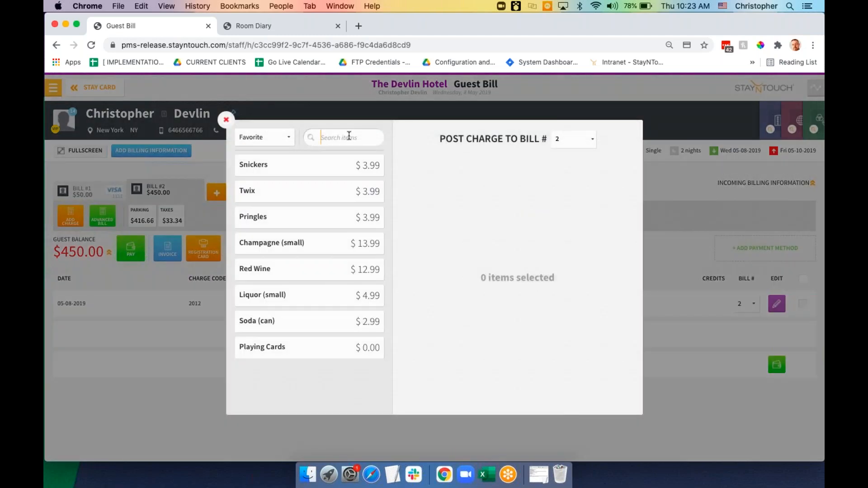
type("parkin")
left_click(362, 165)
left_click(413, 335)
left_click(435, 337)
left_click(435, 384)
left_click(412, 384)
left_click(579, 324)
left_click(577, 336)
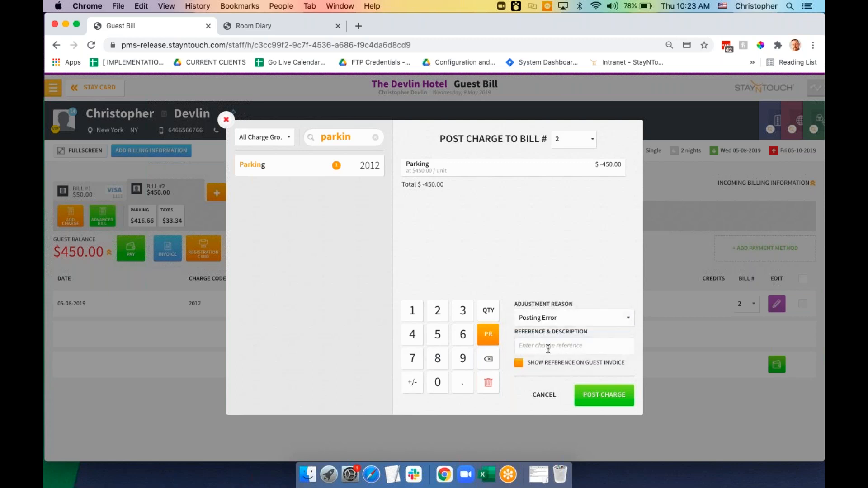
left_click(545, 395)
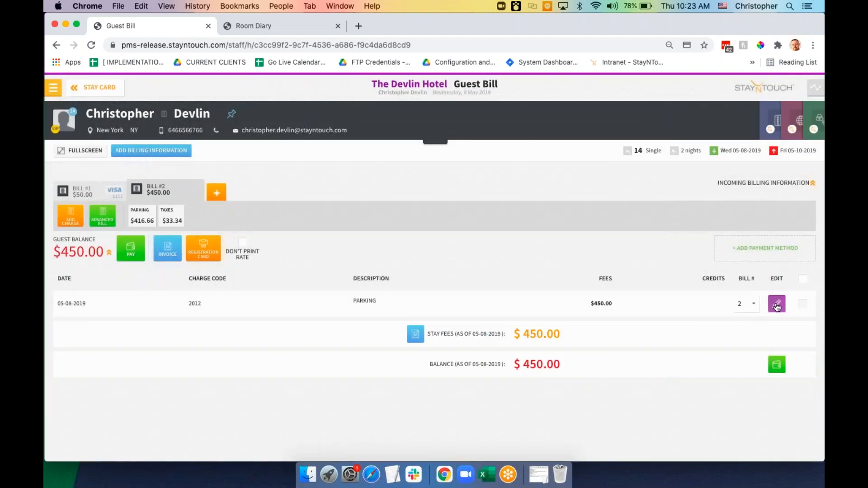
left_click(777, 305)
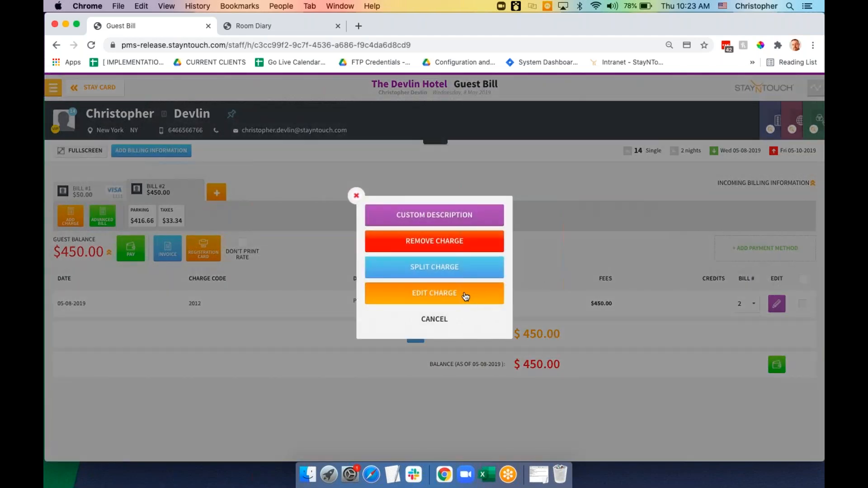
Change the $450.00 Parking charge to 0 with reason Posting Error and reference 'overcharged', then expand the bill's charges
left_click(462, 297)
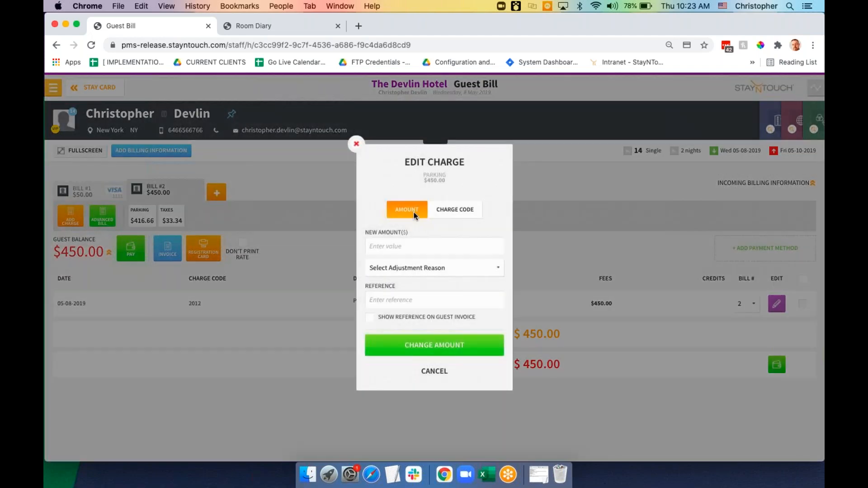
left_click(405, 244)
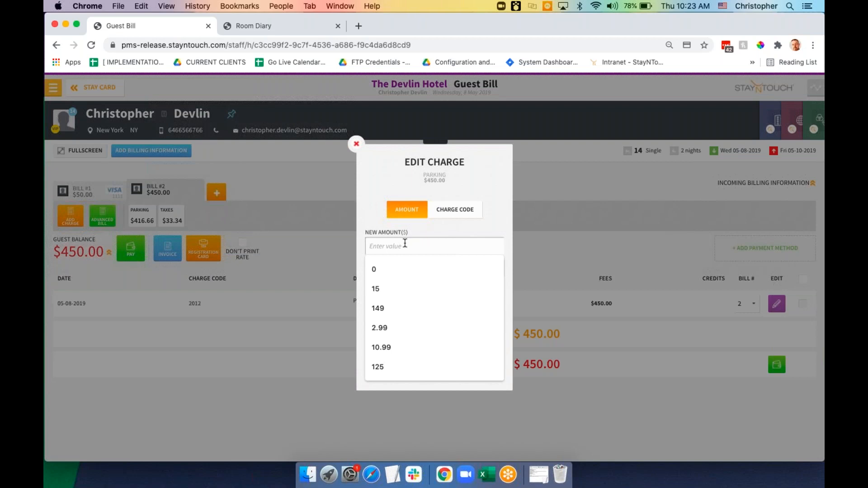
type("0")
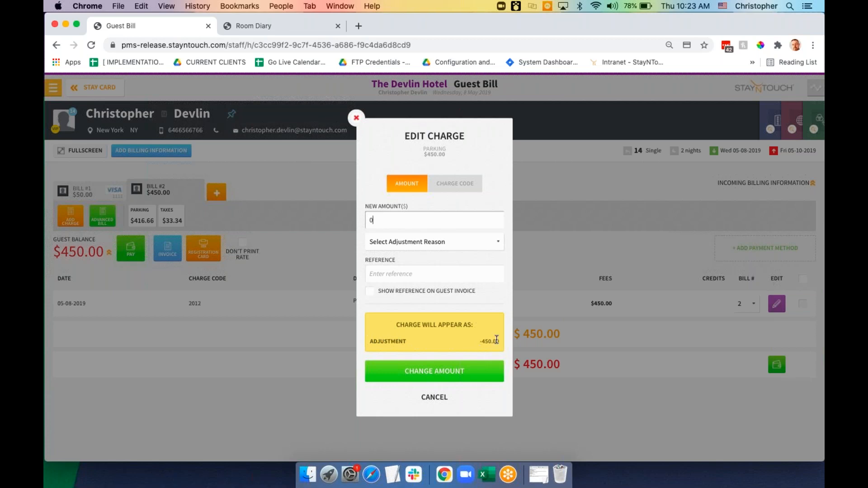
left_click(493, 244)
left_click(487, 260)
left_click(459, 271)
type("overcharged")
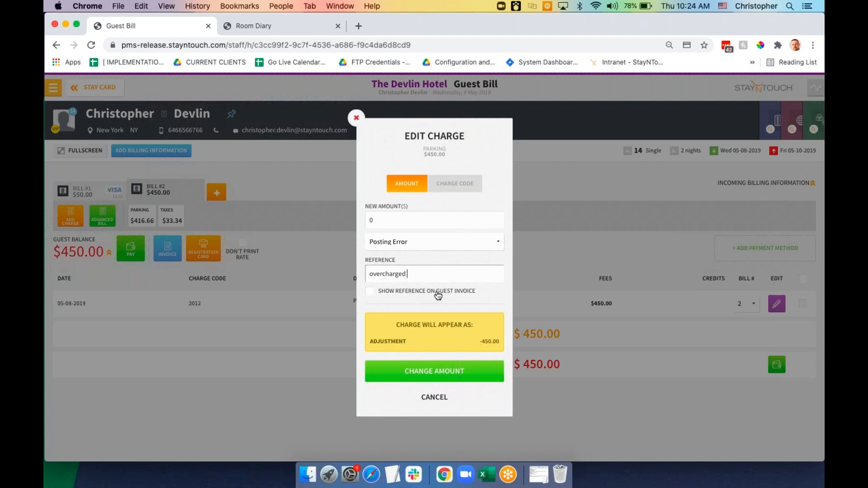
left_click(439, 372)
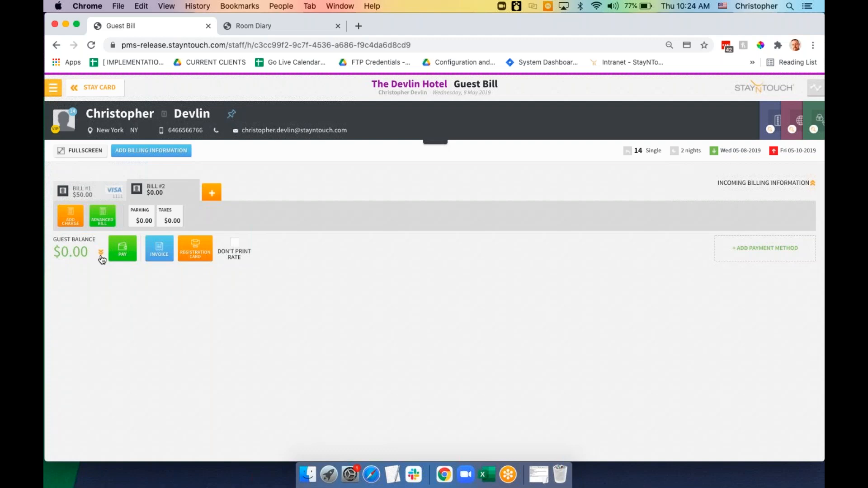
left_click(101, 254)
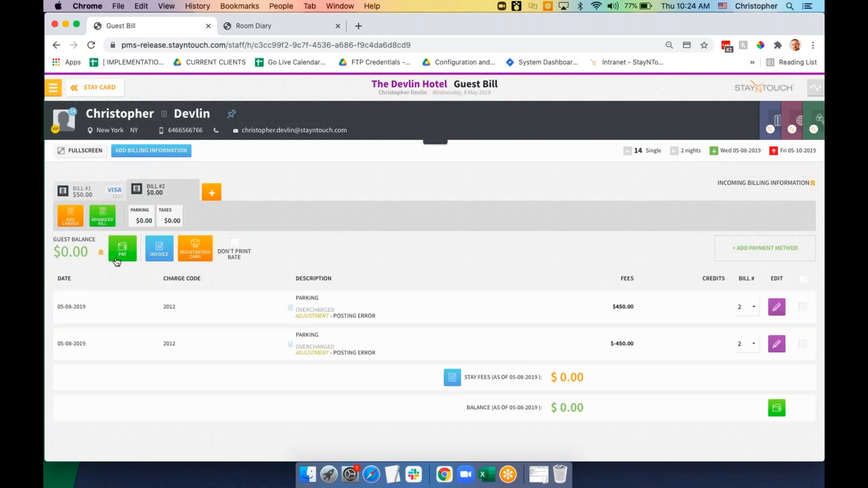
left_click(803, 308)
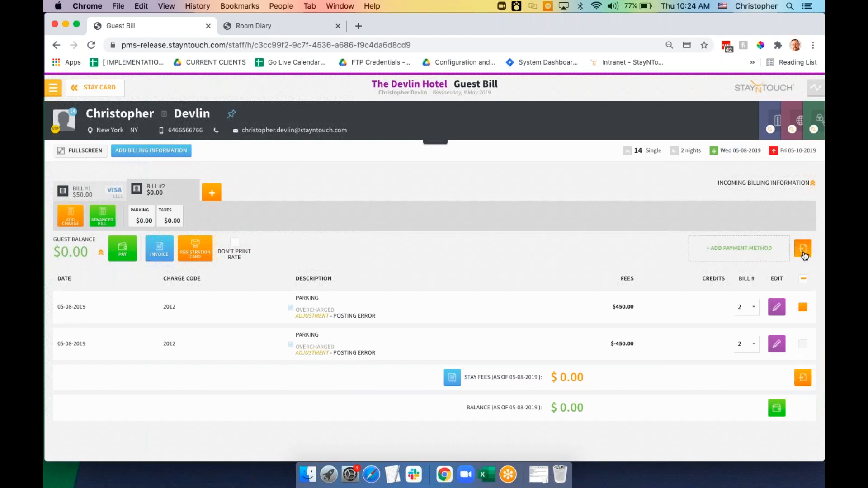
Select both Parking charge rows and move them to the guest's room 16 reservation
left_click(803, 280)
left_click(803, 250)
left_click(537, 200)
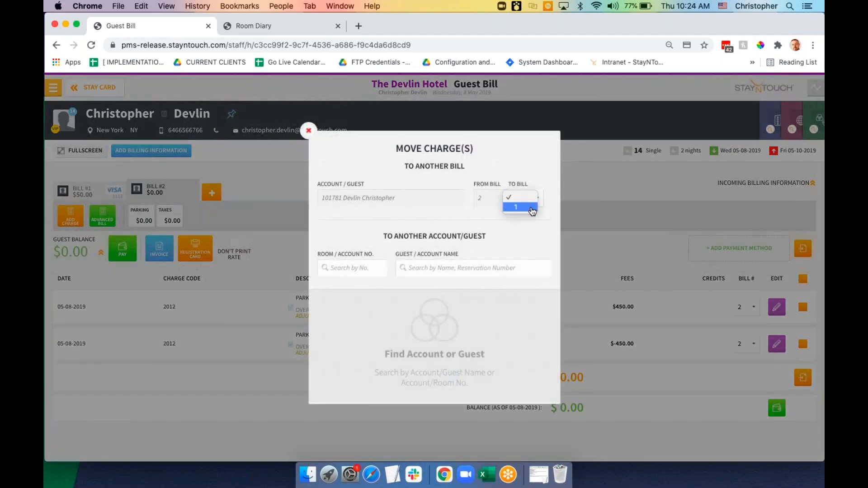
left_click(465, 271)
left_click(450, 270)
type("devlin")
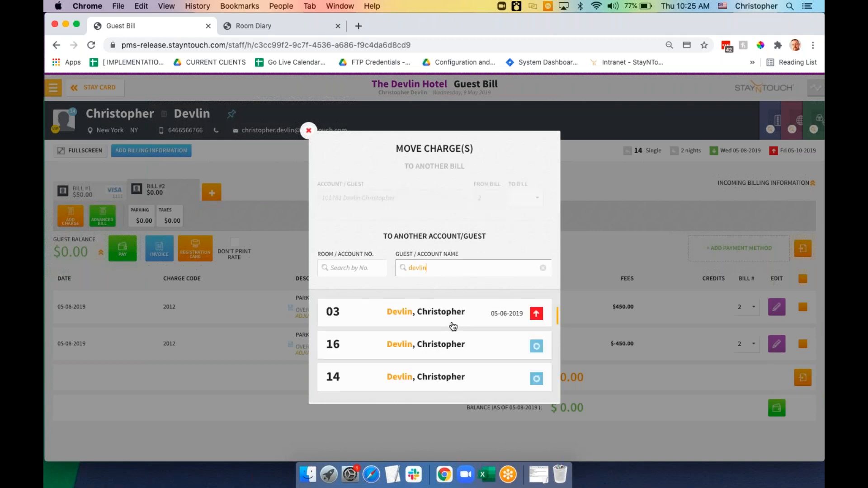
scroll(453, 325, "down", 2)
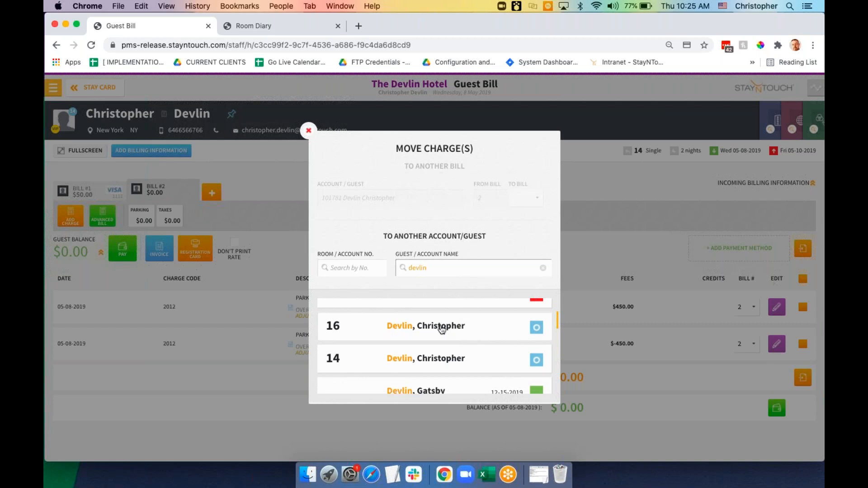
left_click(442, 329)
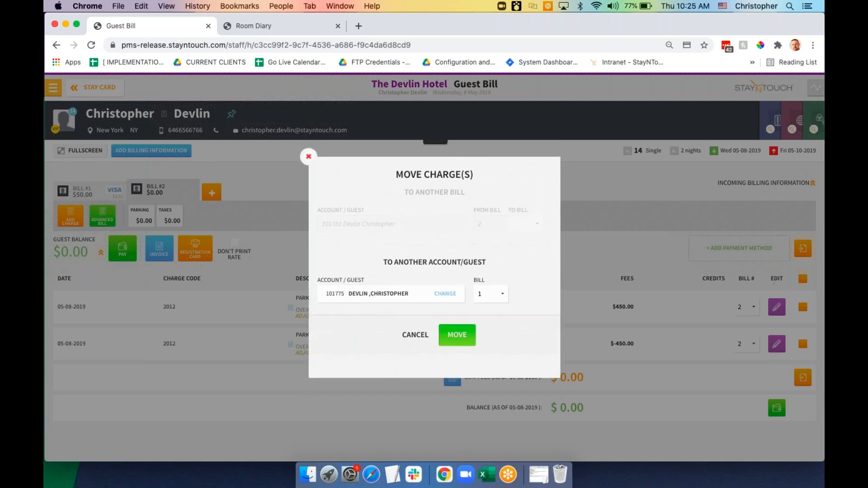
left_click(458, 338)
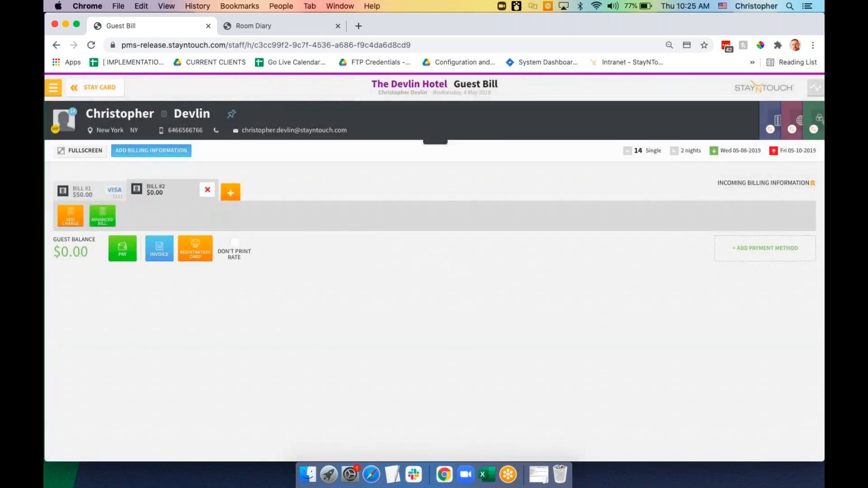
From the stay card, open the room 16 reservation's Bill & Charges and view the guest bill fullscreen
left_click(105, 89)
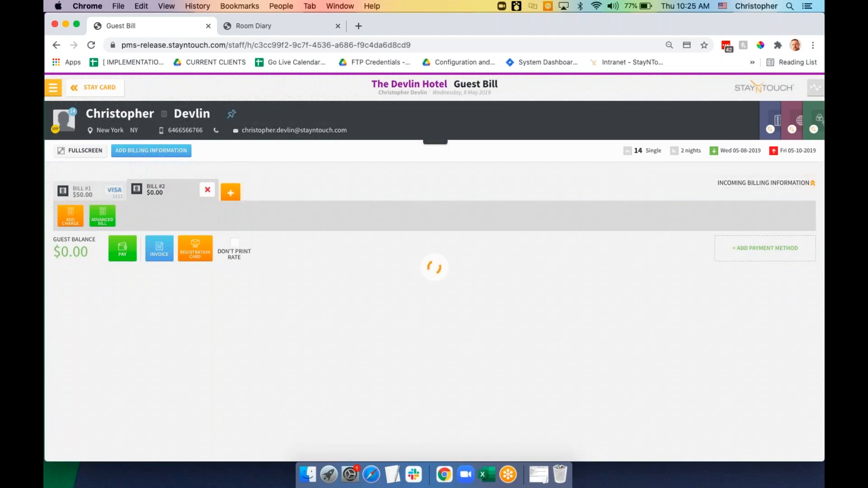
left_click(145, 167)
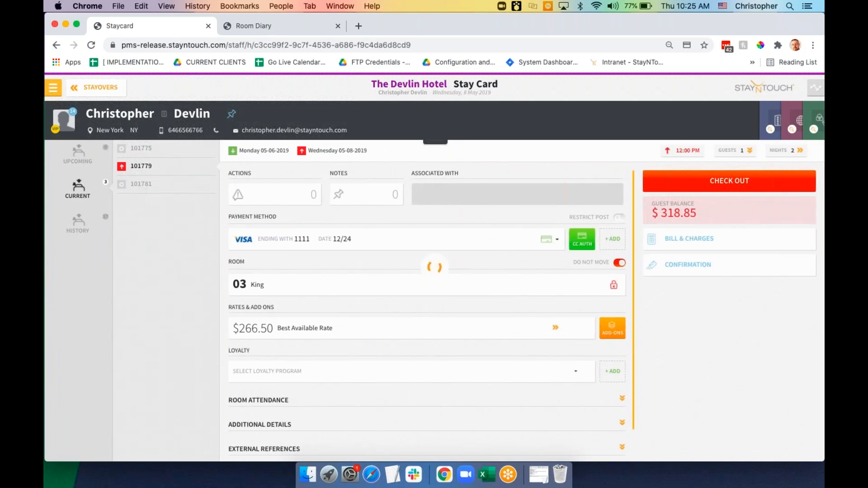
left_click(693, 244)
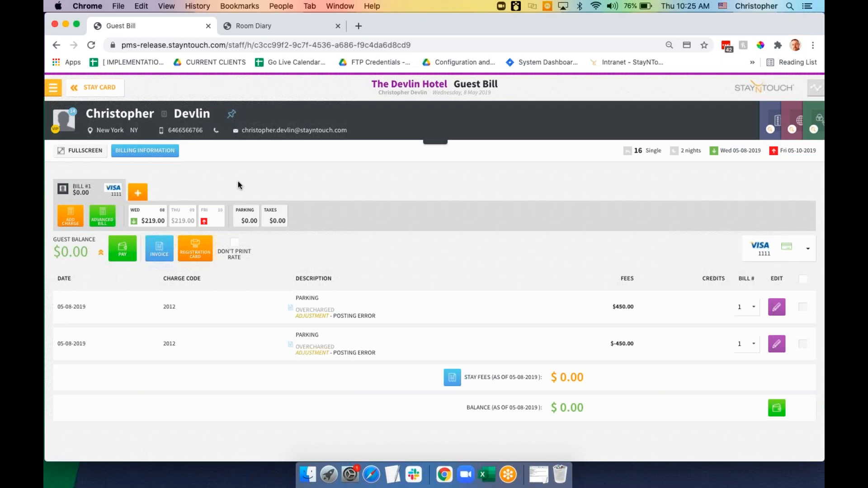
left_click(86, 152)
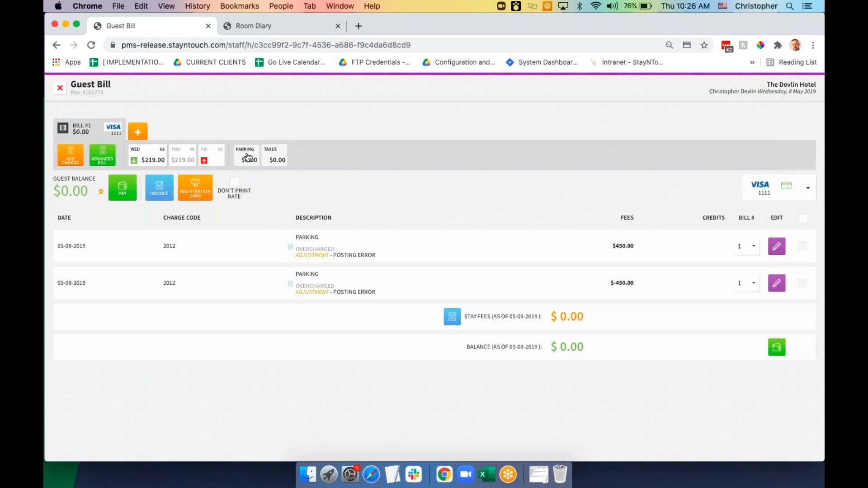
Exit the fullscreen bill view and try the Post Charges window from the menu, then close it
left_click(60, 92)
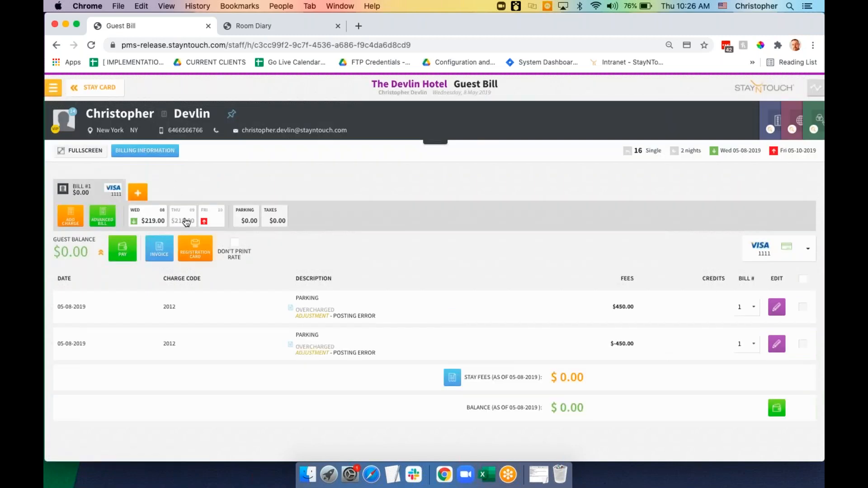
left_click(53, 89)
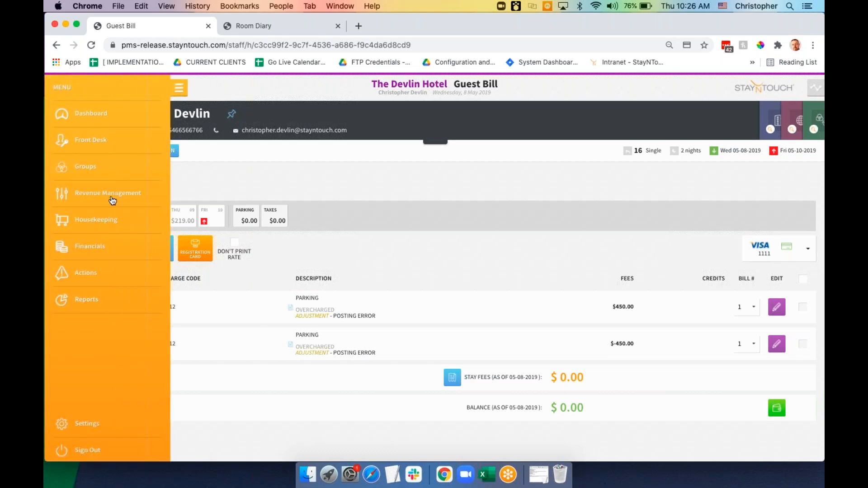
mouse_move(115, 150)
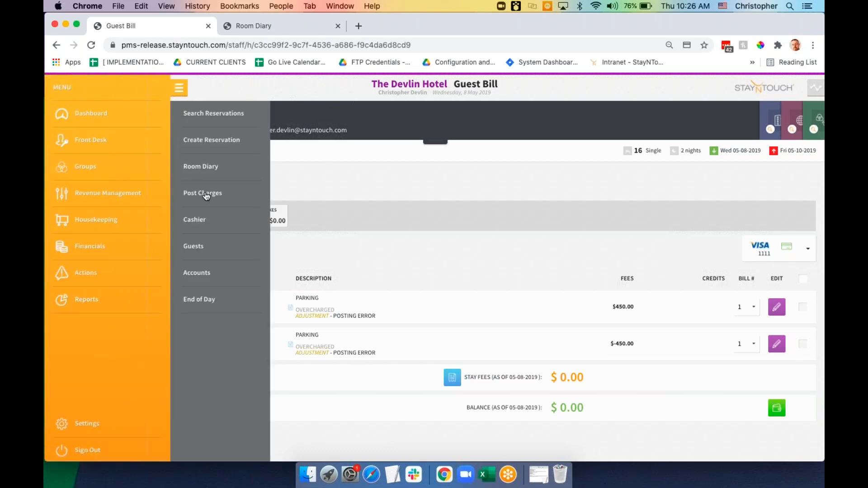
left_click(206, 195)
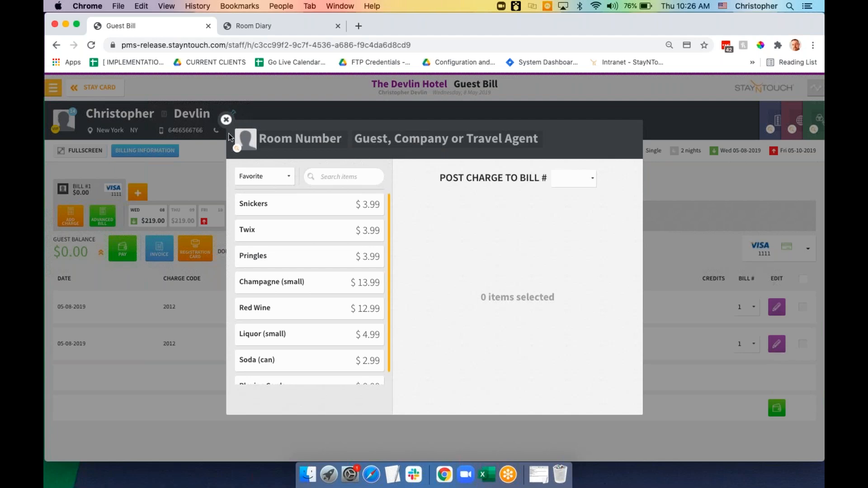
left_click(98, 96)
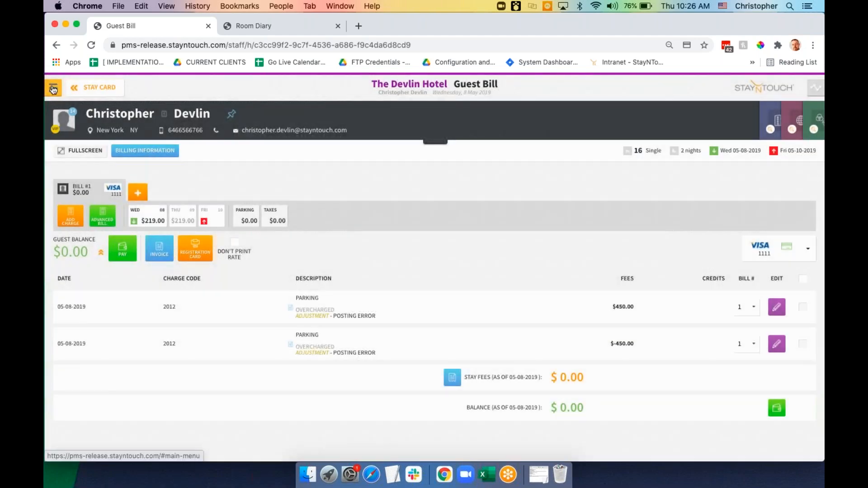
Switch to the Manager Dashboard and open Post Charges from the Front Desk menu
left_click(53, 87)
left_click(84, 117)
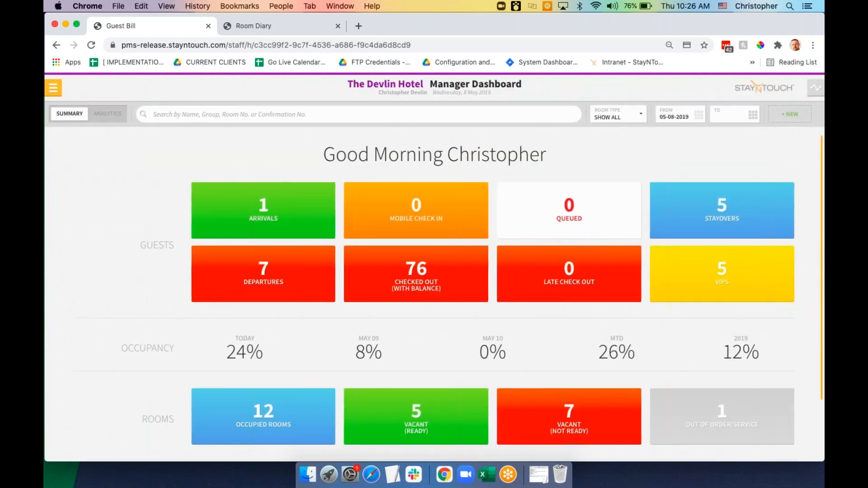
left_click(53, 88)
left_click(87, 140)
left_click(197, 193)
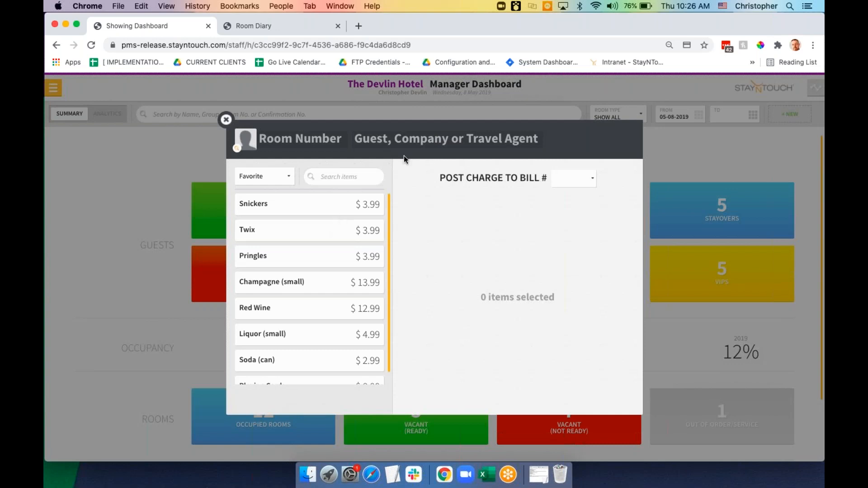
Post a $25.00 Parking charge to the room 03 guest's Bill #1, then reset for another charge
left_click(407, 144)
type("devlin")
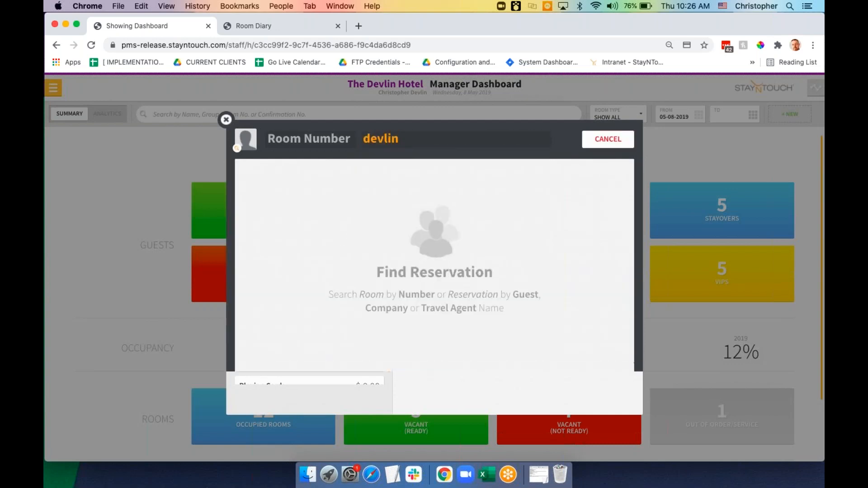
left_click(435, 262)
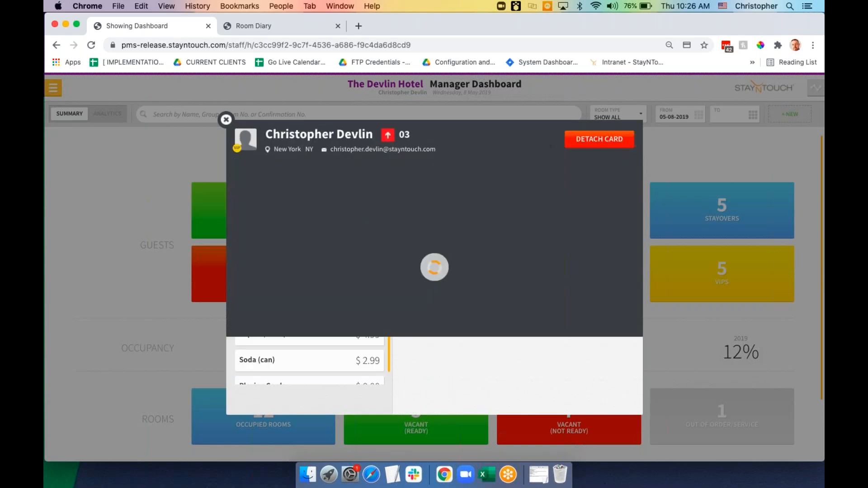
left_click(350, 176)
type("parkin")
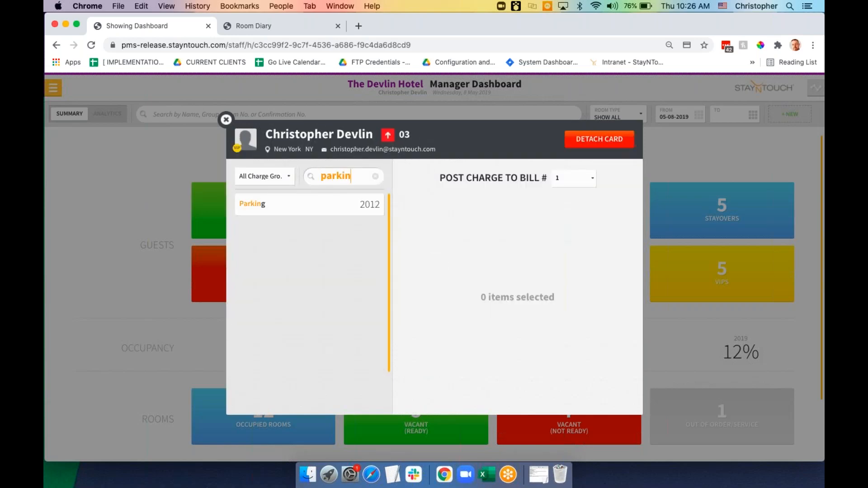
left_click(343, 207)
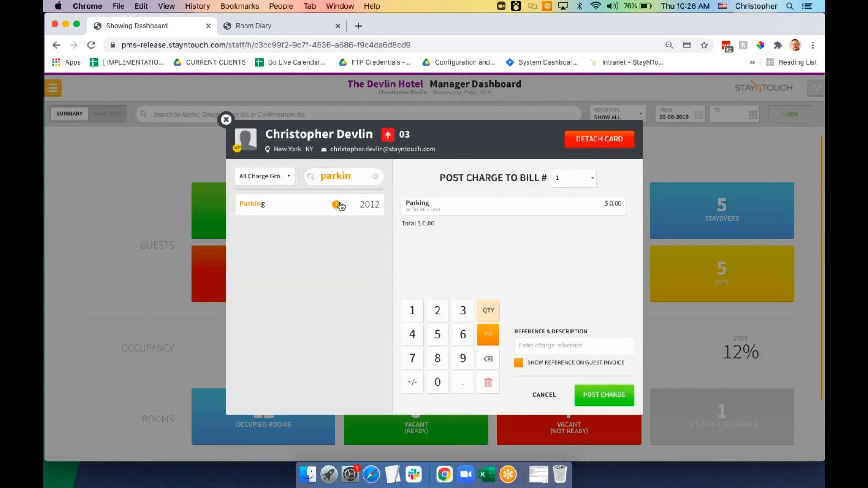
left_click(437, 311)
left_click(438, 334)
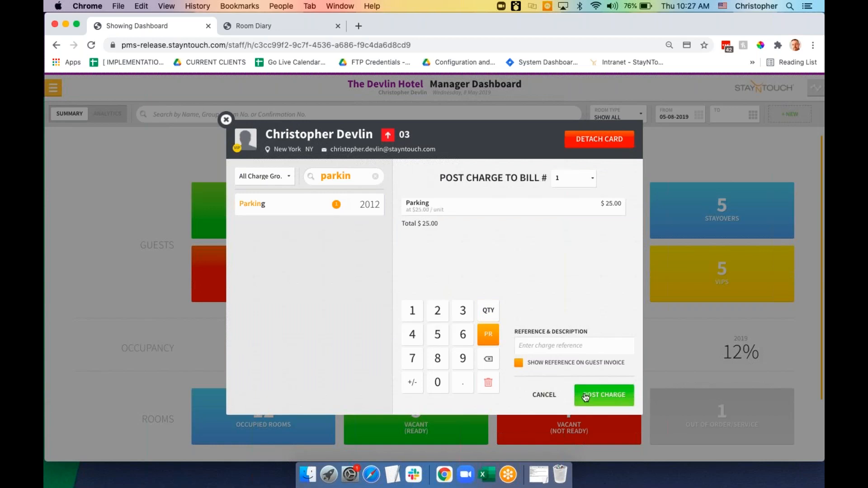
left_click(593, 400)
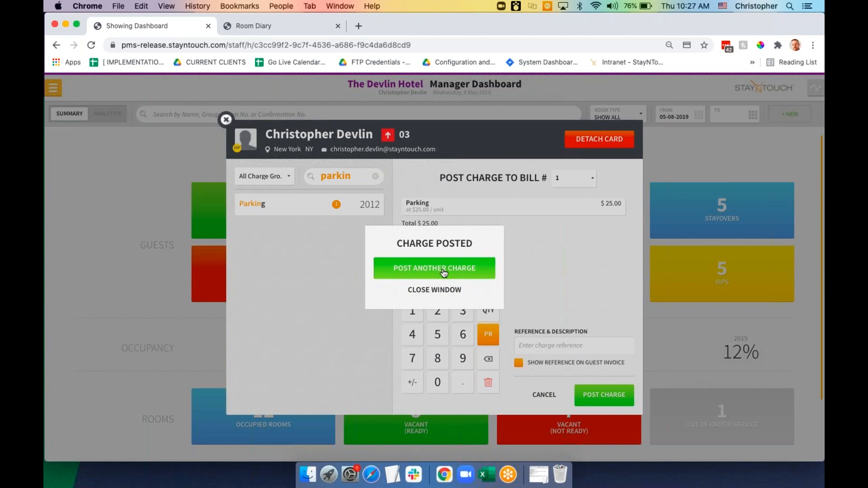
left_click(444, 271)
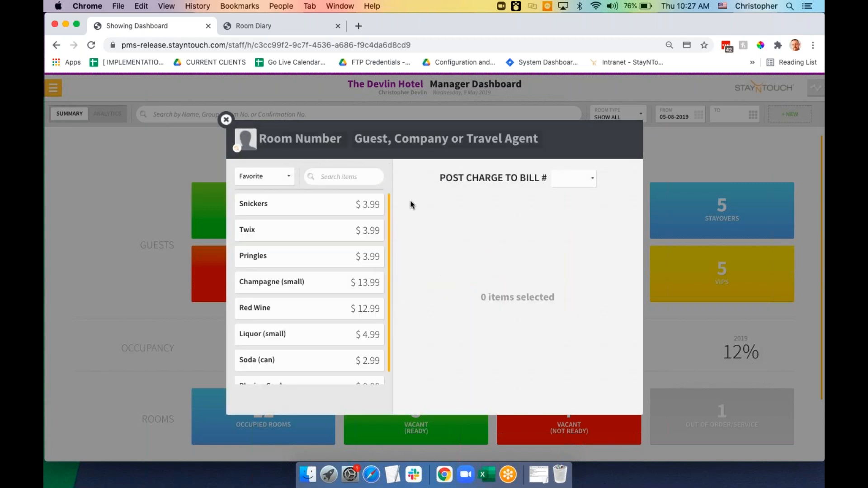
Find the room 04 guest by name and post a $25.00 Parking charge to their Bill #1
left_click(404, 140)
type("brenn")
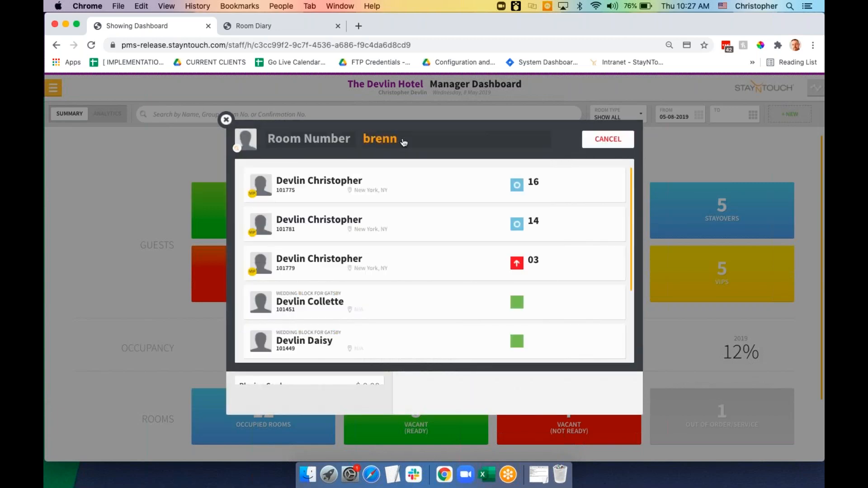
left_click(401, 187)
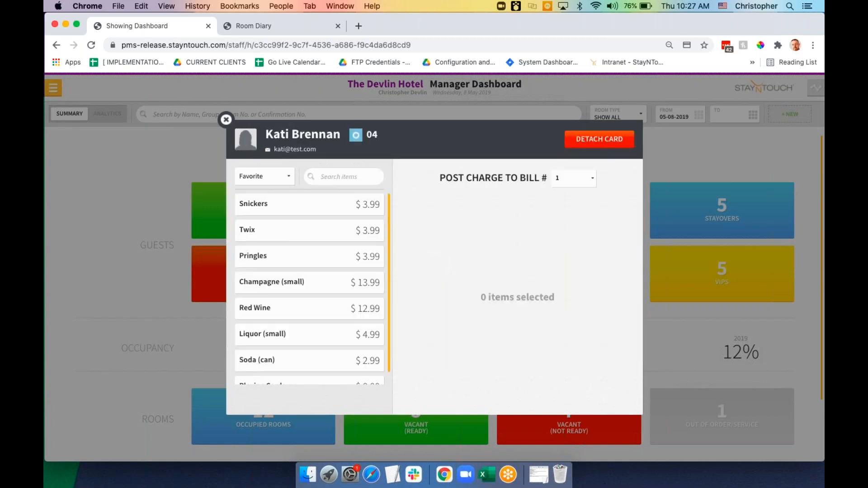
left_click(355, 179)
type("park")
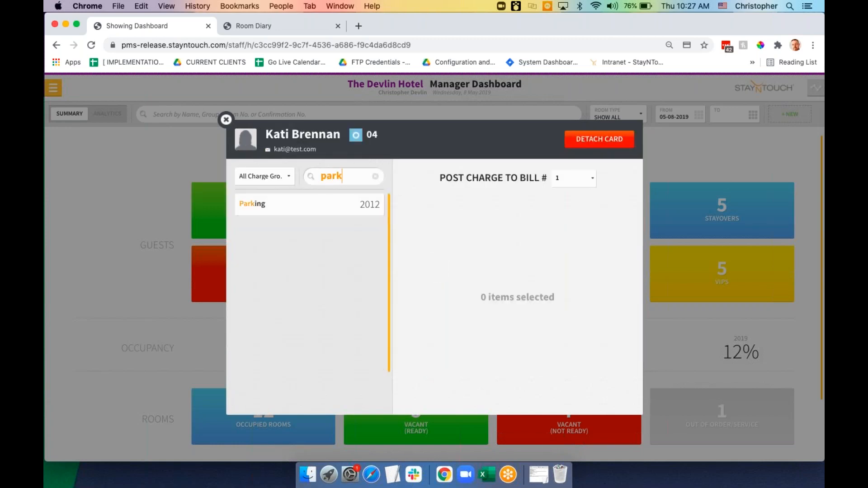
left_click(346, 203)
left_click(437, 335)
left_click(604, 395)
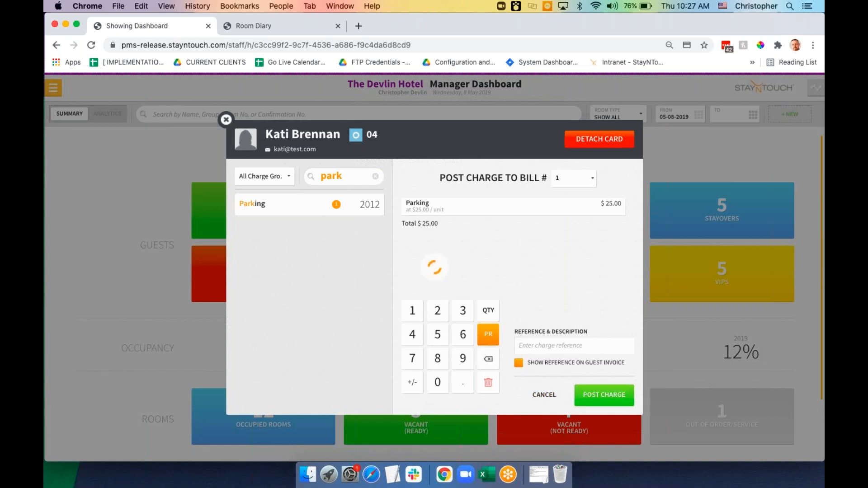
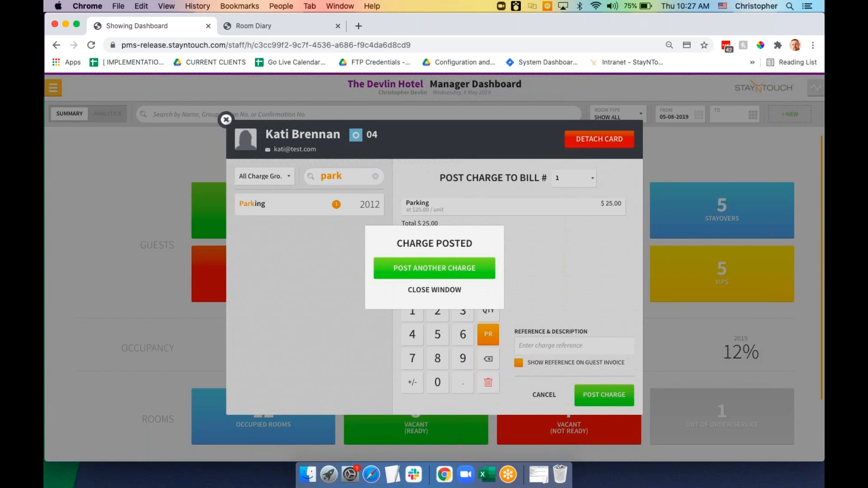
Dismiss the $25.00 Parking charge confirmation and bring up the main navigation menu
left_click(425, 295)
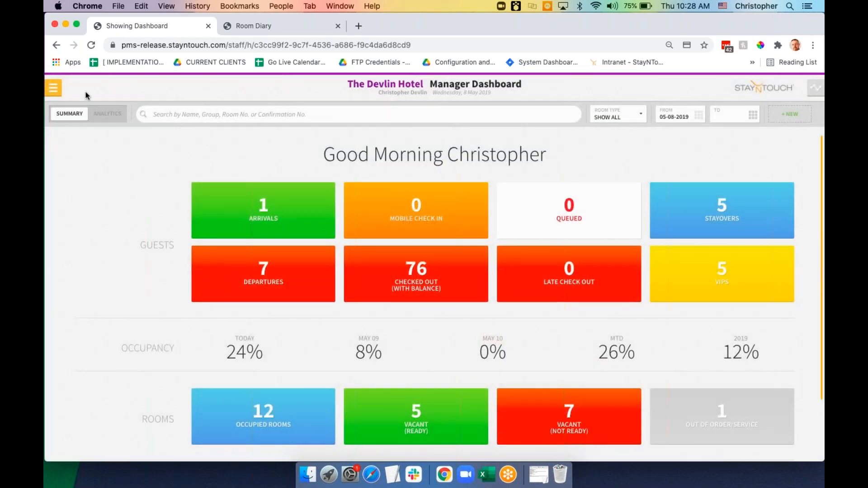
left_click(55, 88)
Open the Room Diary with 23 April 2021 as the arrival date and review the room grid
left_click(266, 28)
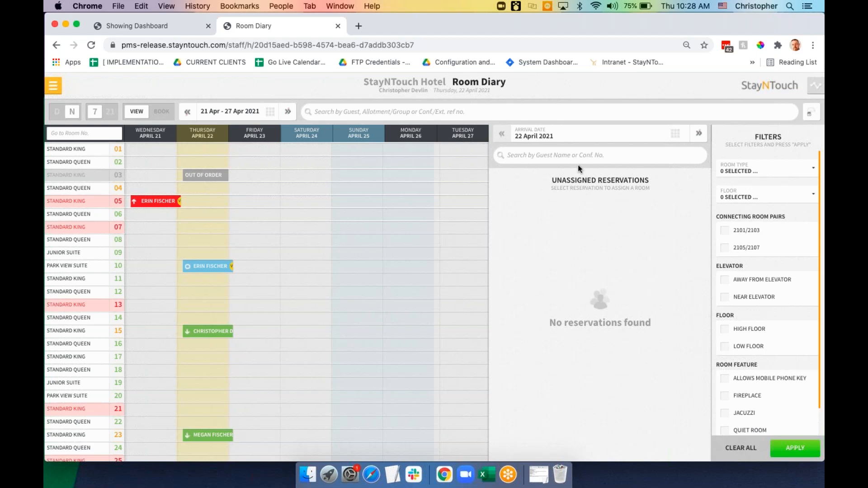
left_click(674, 134)
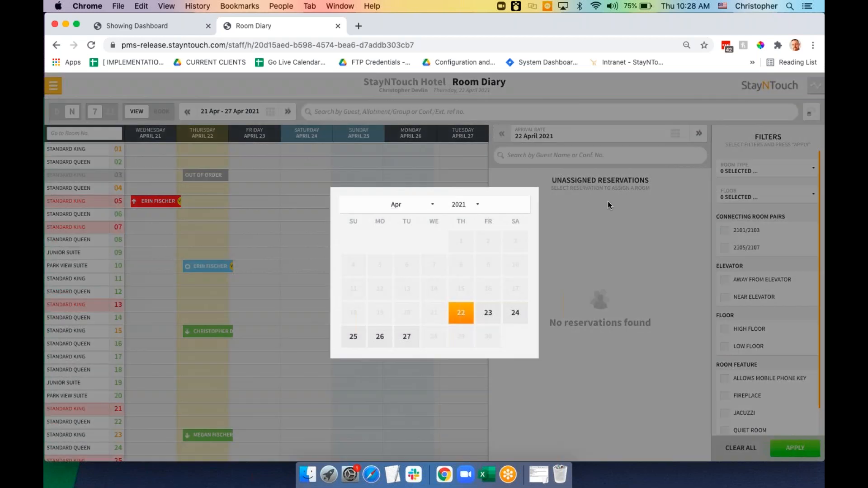
left_click(488, 312)
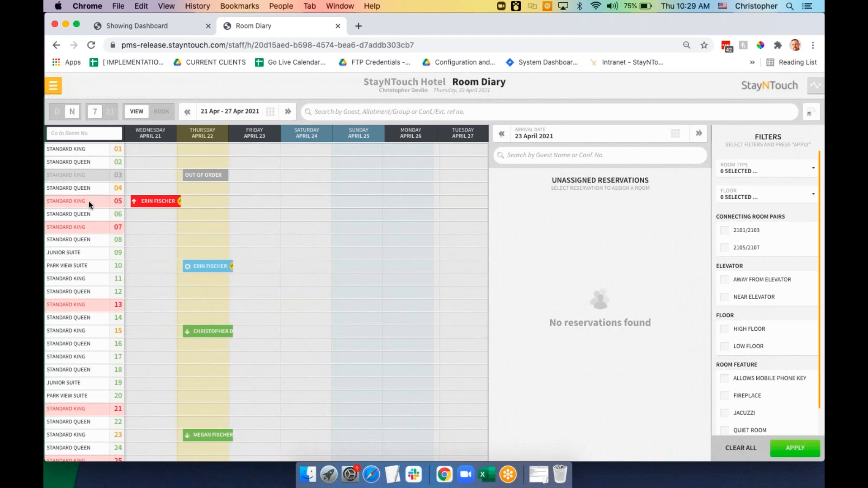
scroll(94, 230, "down", 10)
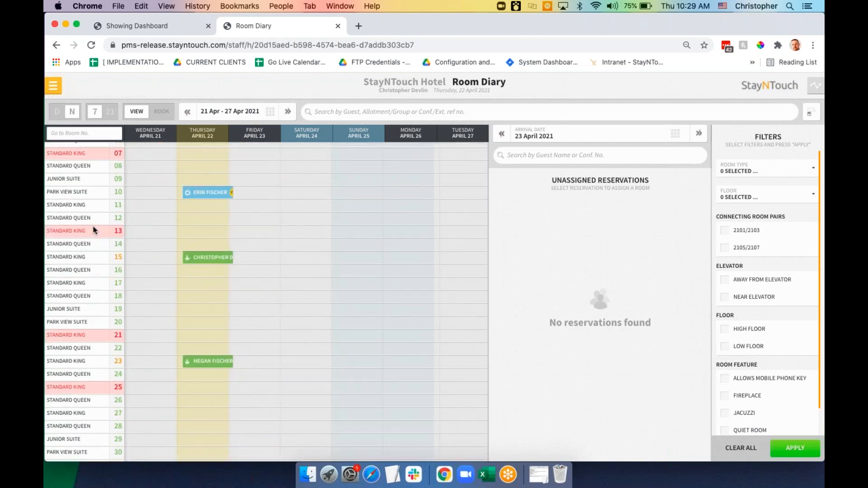
scroll(91, 223, "up", 10)
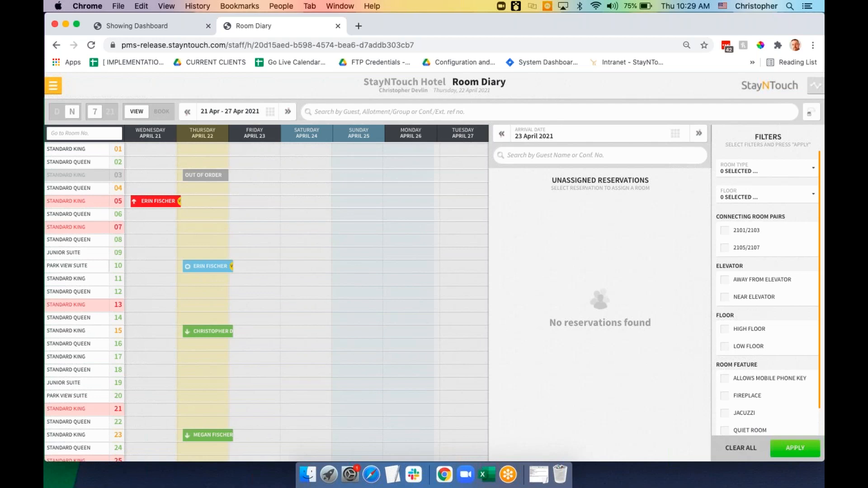
scroll(267, 302, "down", 2)
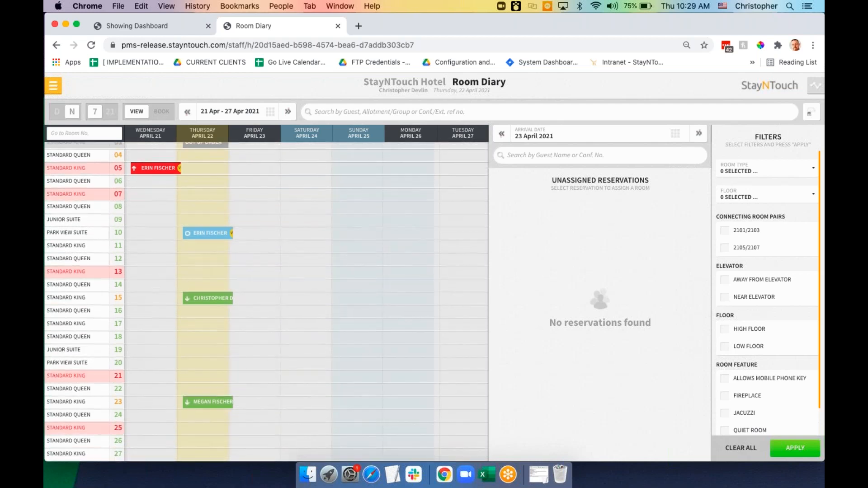
left_click(118, 262)
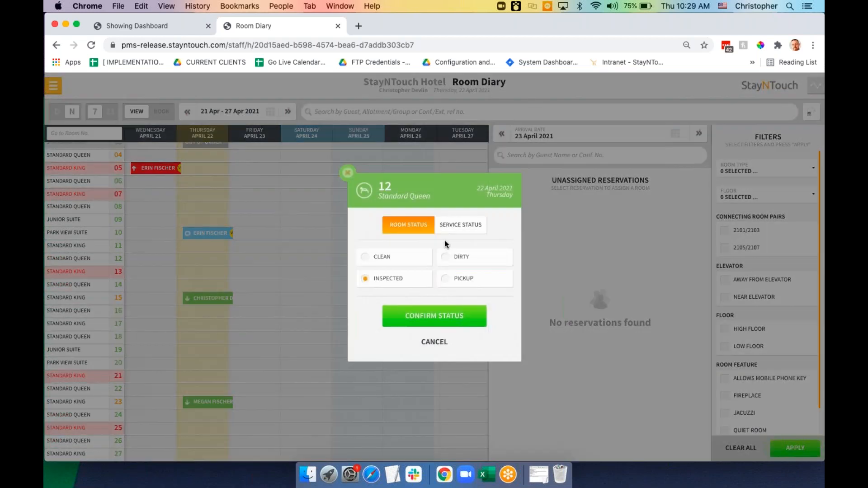
left_click(453, 261)
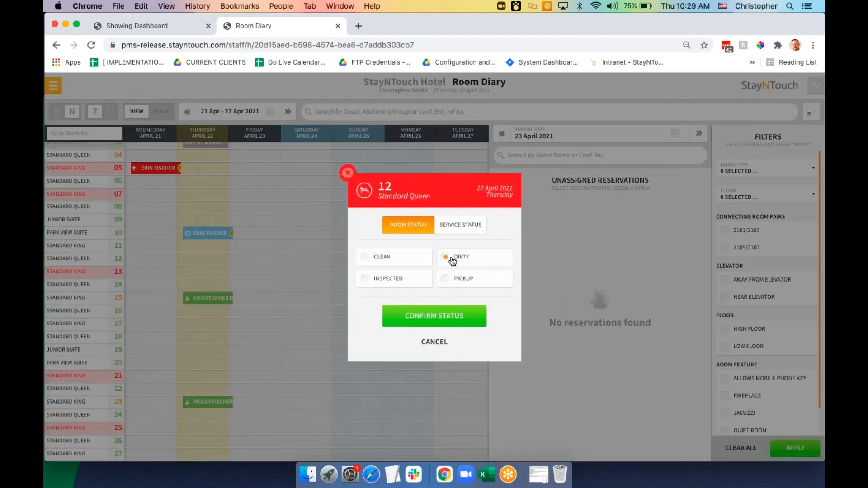
left_click(459, 230)
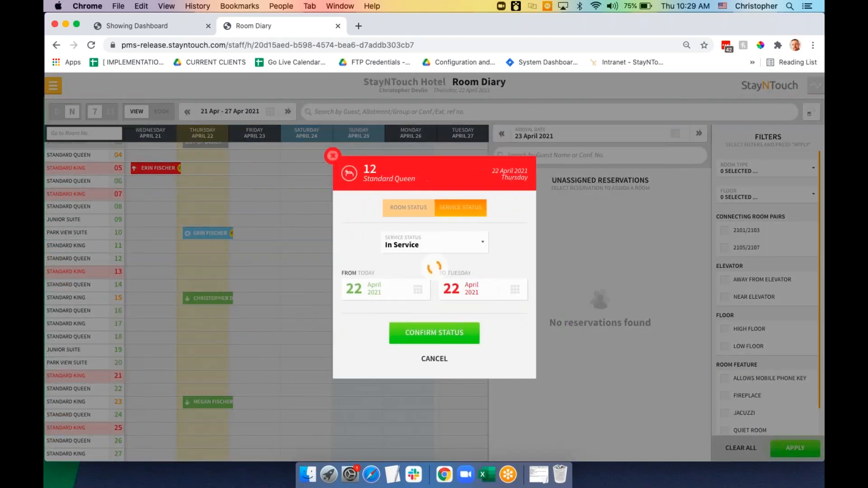
left_click(458, 251)
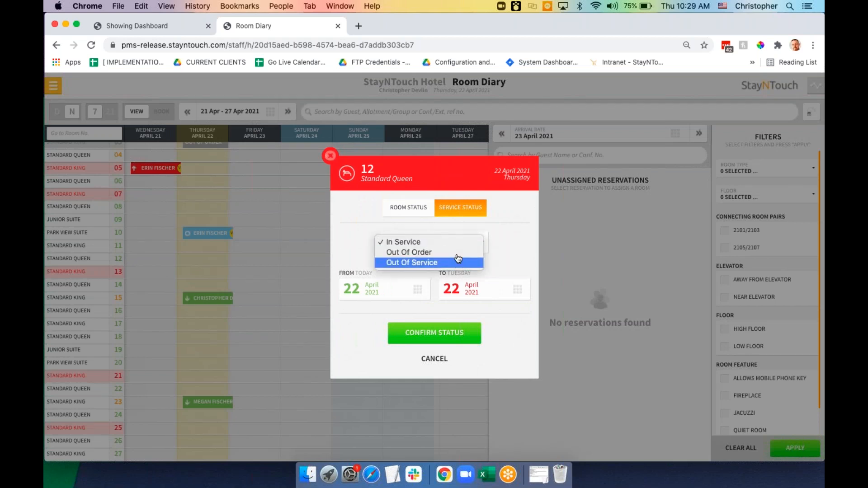
left_click(440, 363)
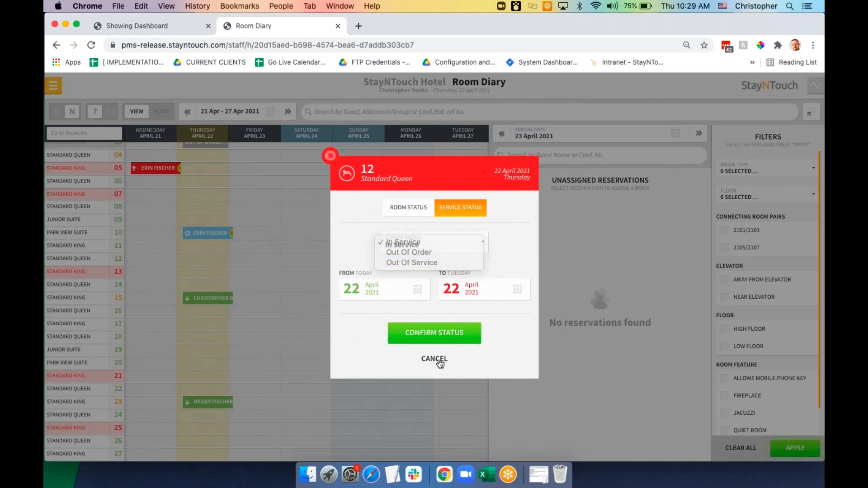
left_click(435, 359)
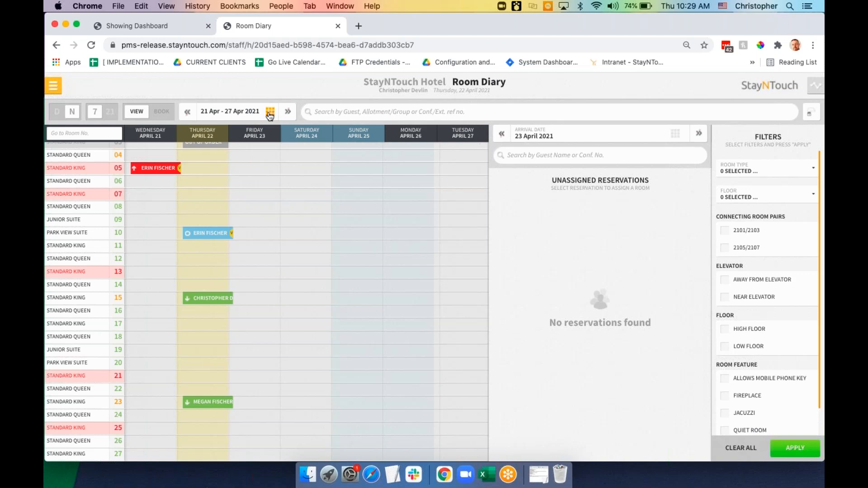
Look up the guest's room 10 reservation, cancel moving it, and switch the diary to booking mode
left_click(351, 111)
type("Erin")
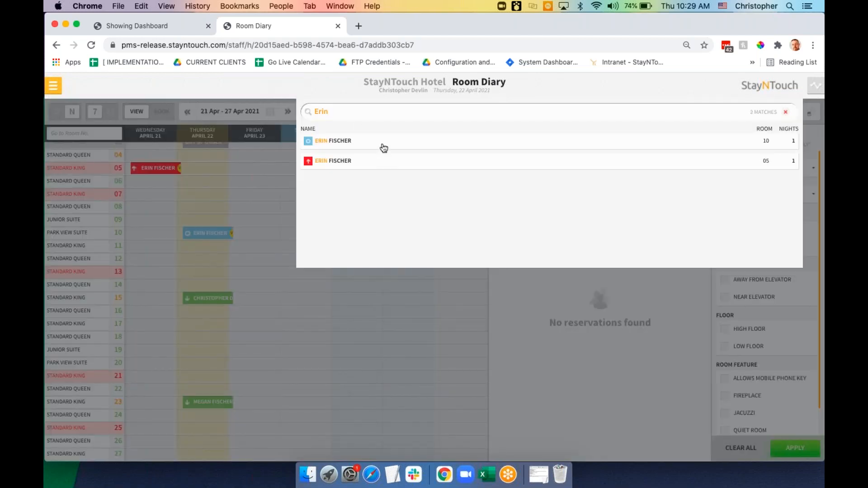
left_click(354, 143)
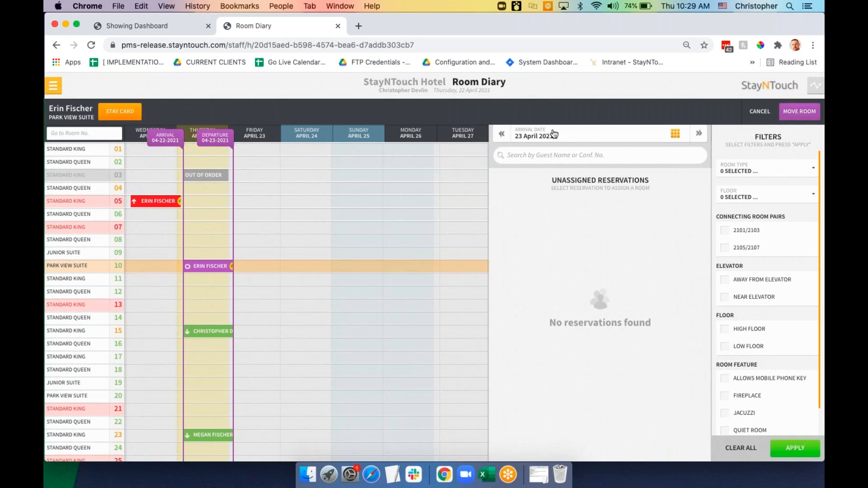
left_click(754, 114)
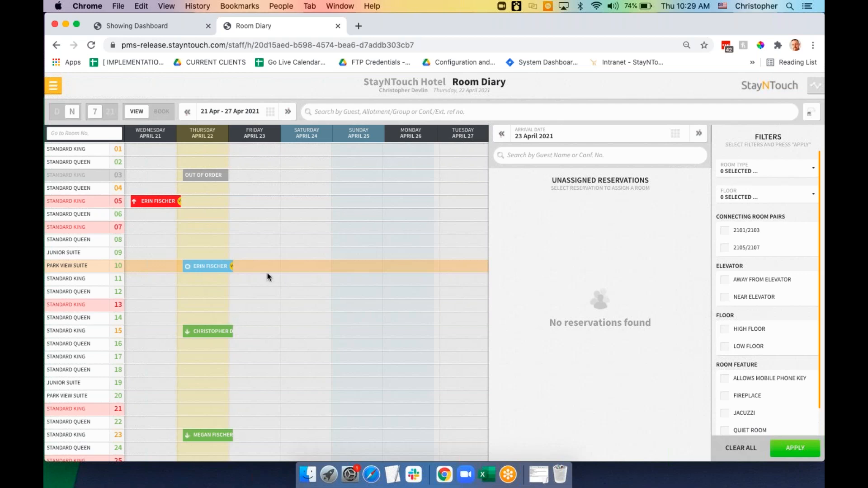
left_click(163, 113)
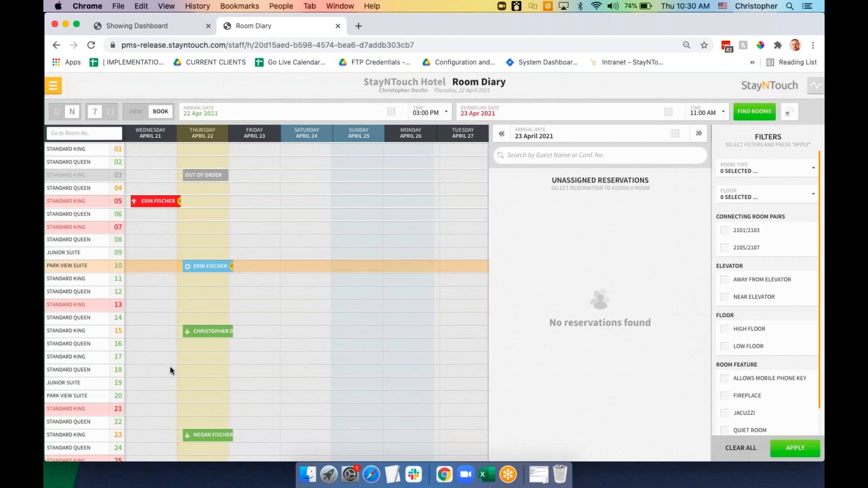
Find available rooms for 22–23 April 2021 and start booking room 19
scroll(170, 367, "down", 1)
scroll(170, 367, "up", 1)
left_click(764, 116)
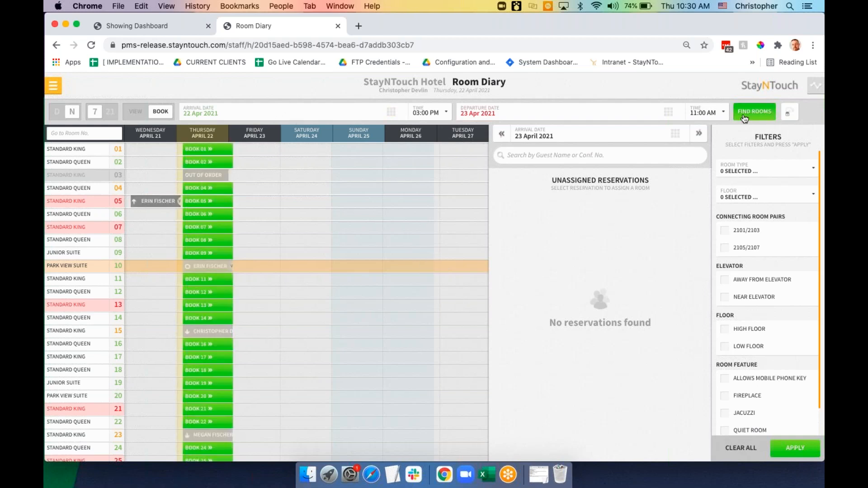
left_click(197, 384)
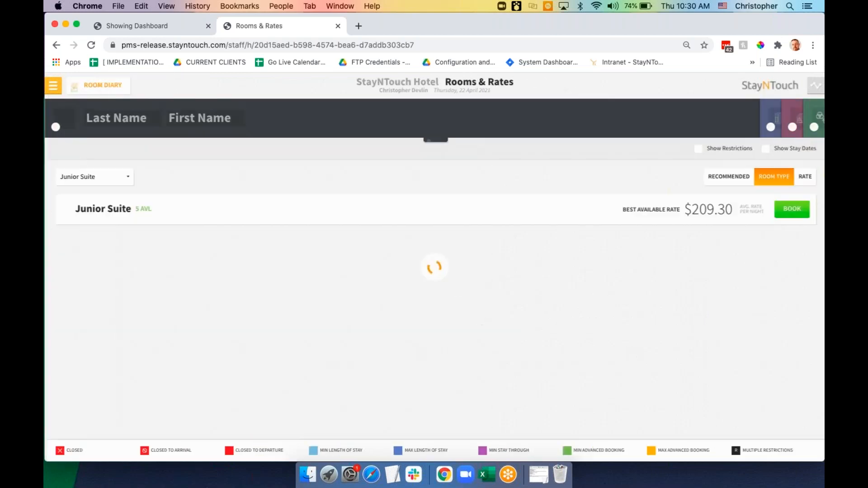
Book the Junior Suite at the Standard Daily Rate without add-ons and attach the guest's existing profile
left_click(65, 210)
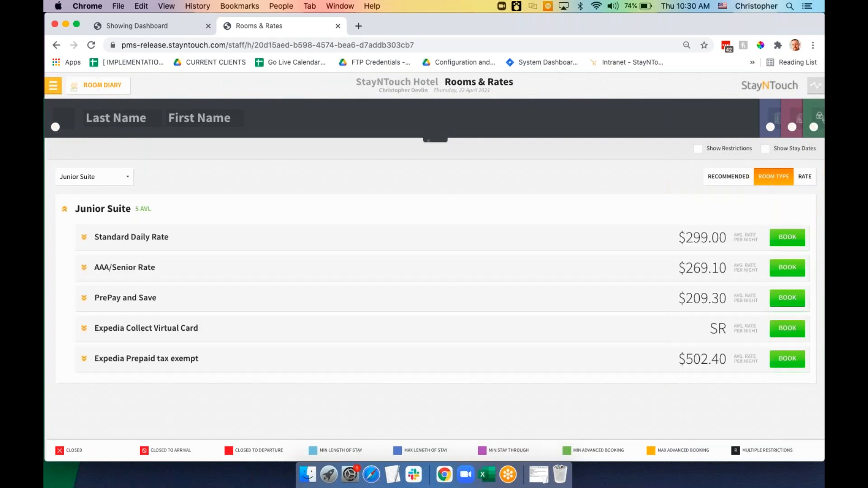
left_click(787, 238)
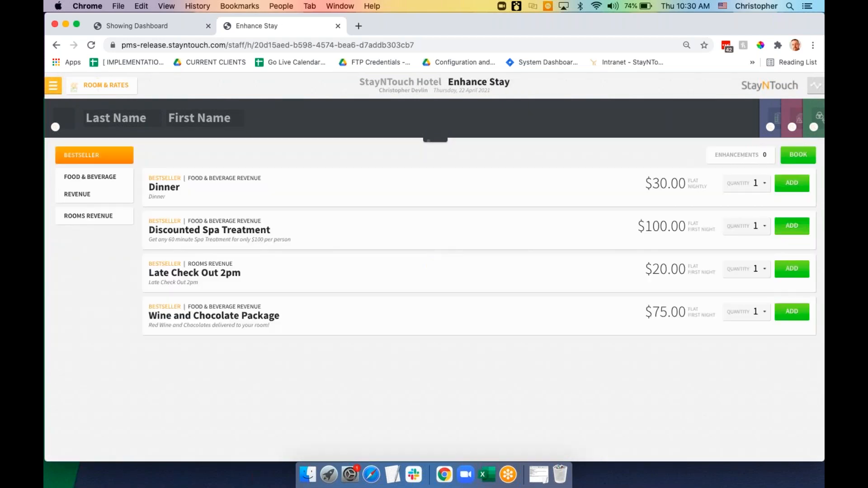
left_click(791, 158)
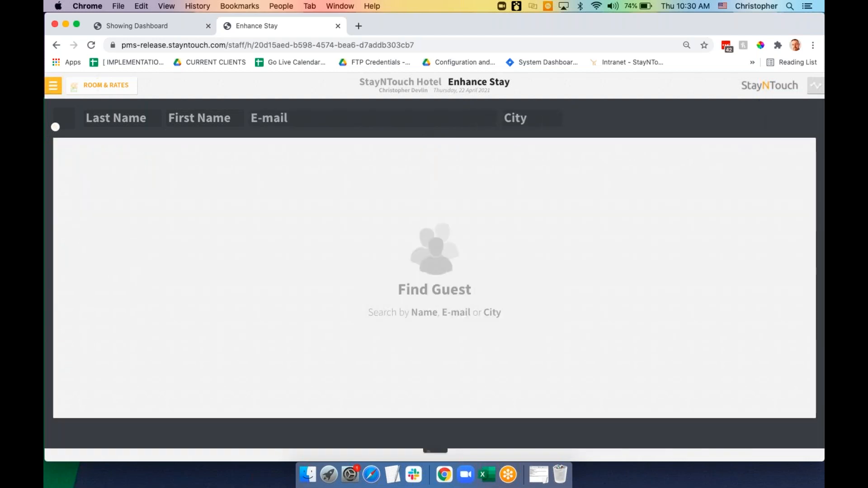
left_click(123, 119)
key("Tab")
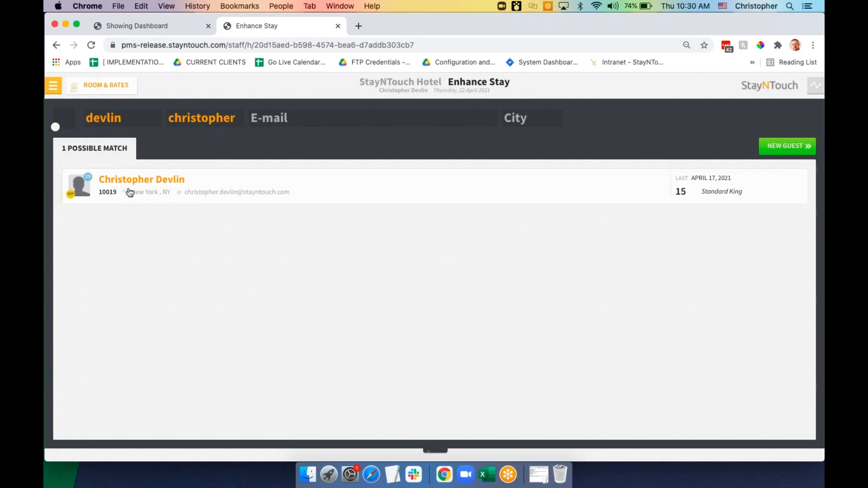
left_click(155, 191)
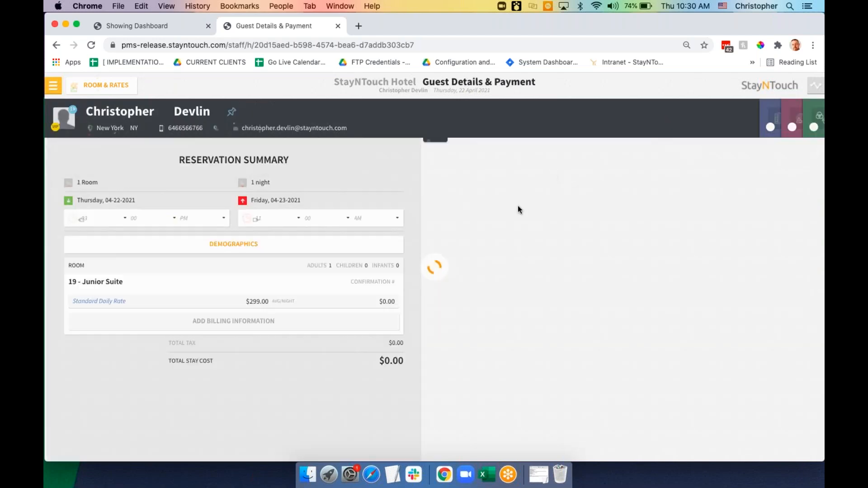
Pay with the saved credit card, confirm the reservation, and go to its stay card
left_click(549, 177)
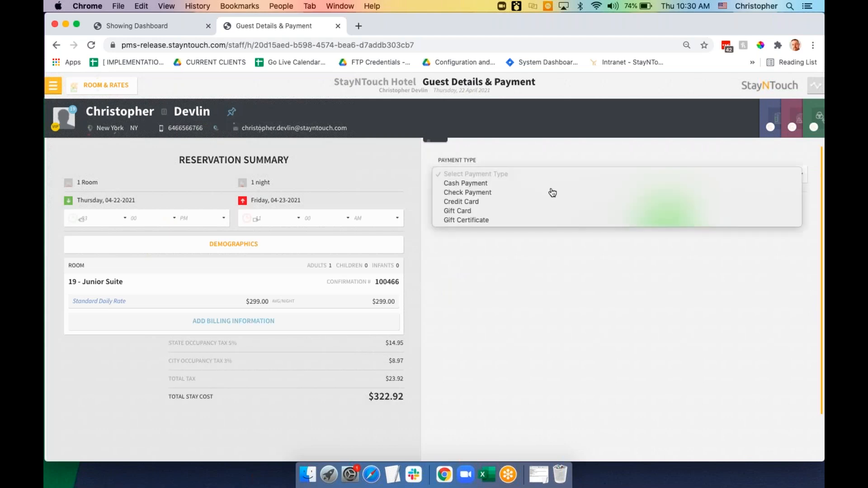
left_click(555, 202)
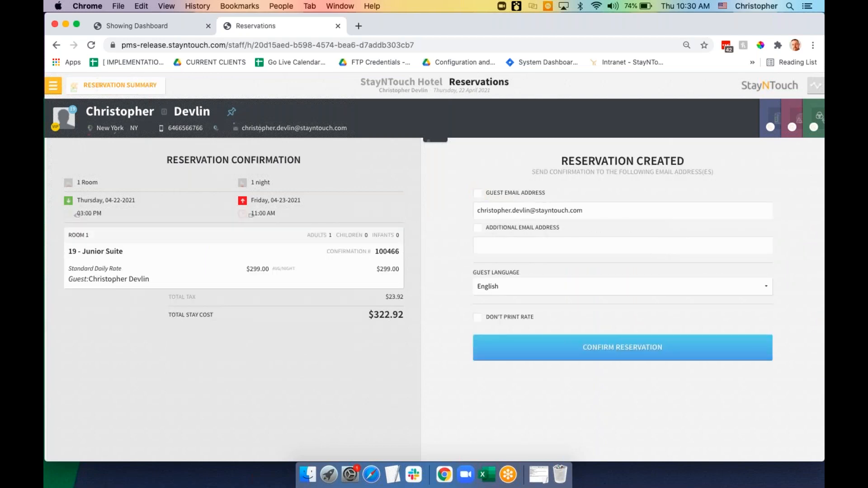
left_click(664, 340)
left_click(649, 188)
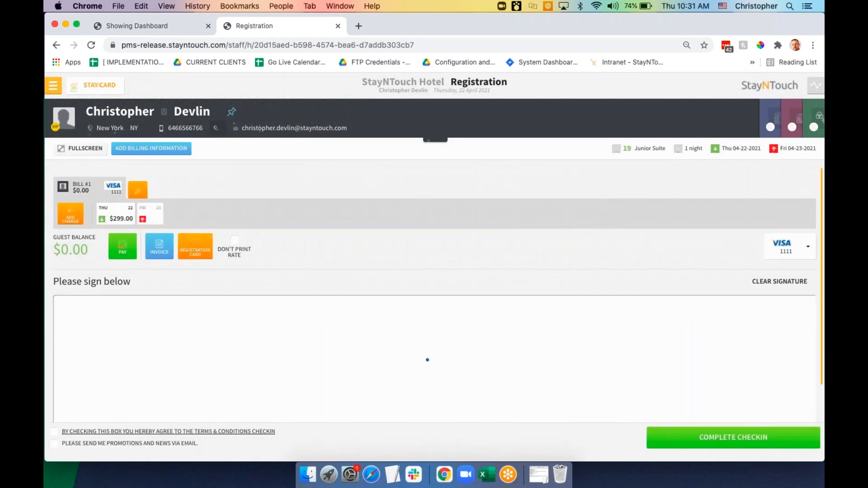
Sign, accept the terms, and complete the room 19 check-in using the card on file
mouse_move(427, 360)
left_mouse_down()
mouse_move(444, 337)
mouse_move(418, 333)
left_mouse_up()
left_click(270, 432)
left_click(460, 384)
left_click(687, 439)
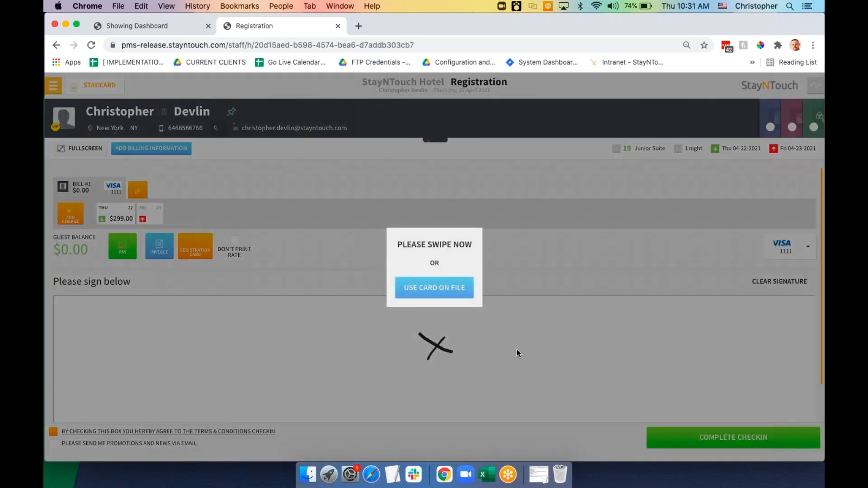
left_click(456, 287)
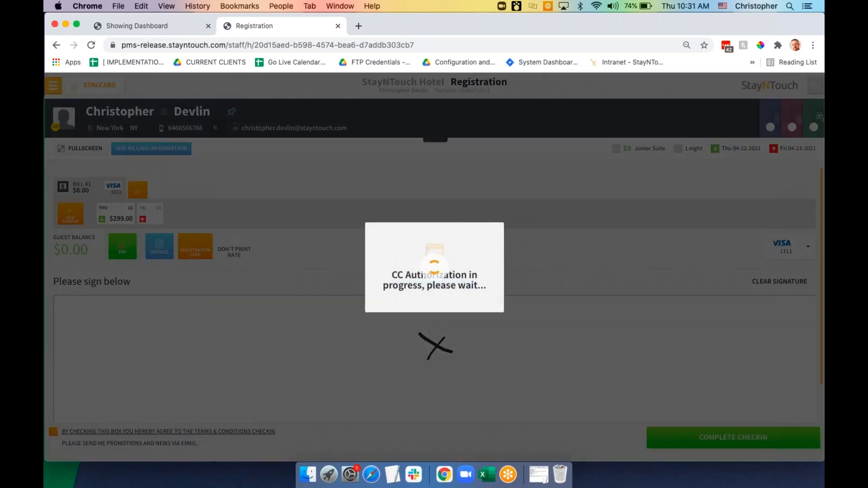
left_click(449, 299)
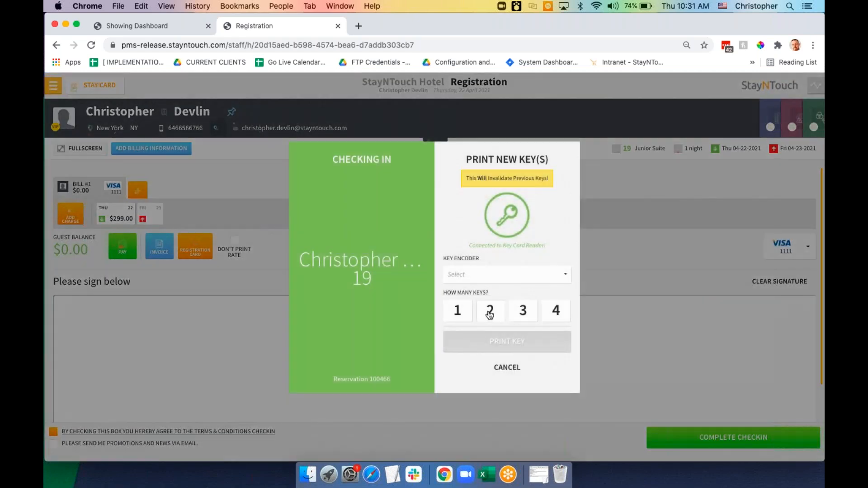
Print two room keys, return to the stay card, then switch to the Manager Dashboard
left_click(488, 313)
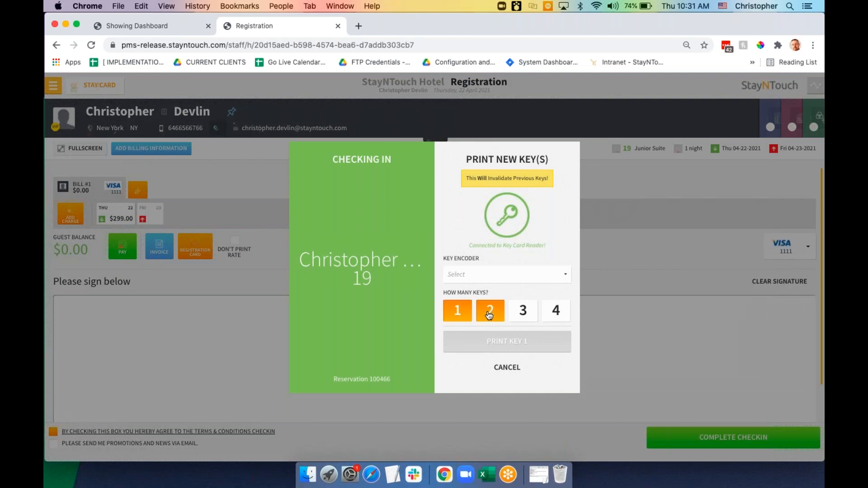
left_click(507, 367)
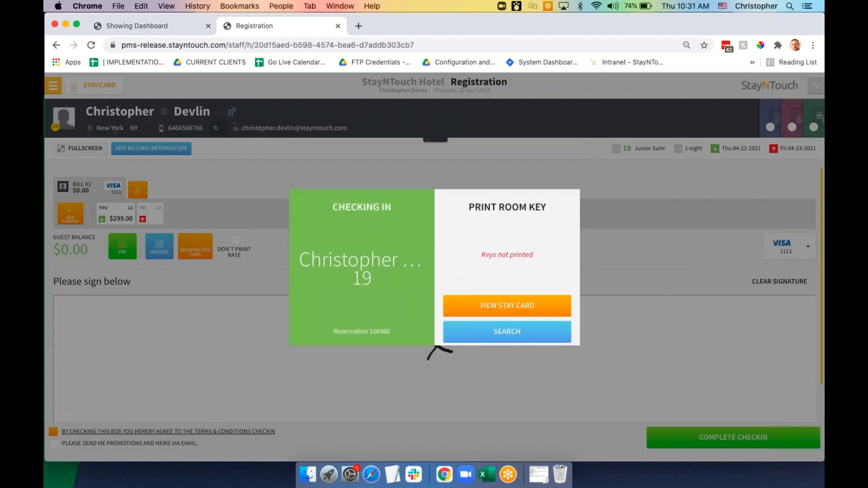
left_click(501, 307)
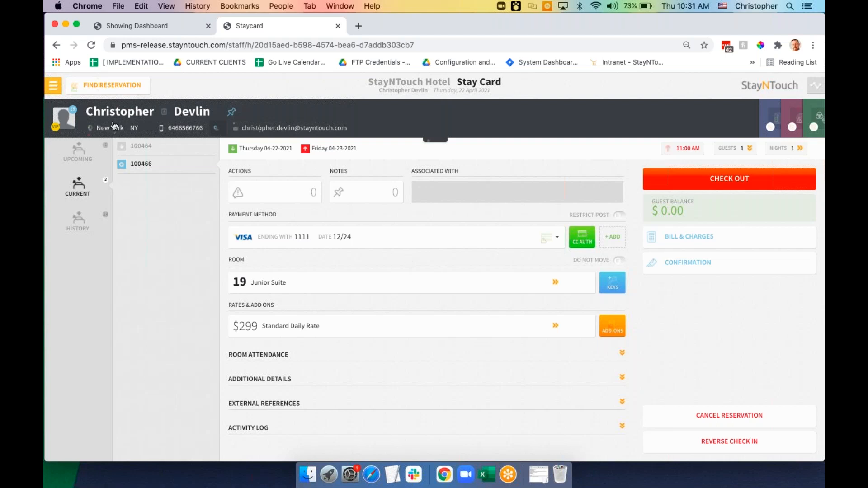
left_click(55, 86)
left_click(138, 29)
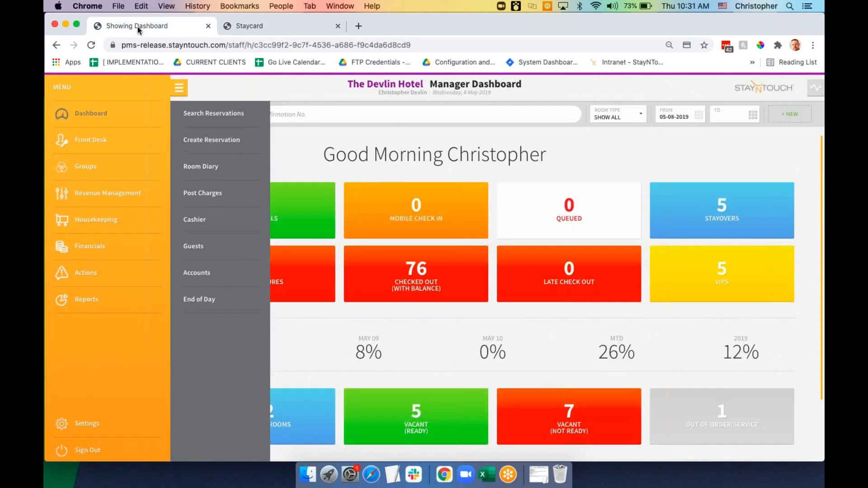
Open the Actions Manager from the Actions section of the main menu
left_click(95, 278)
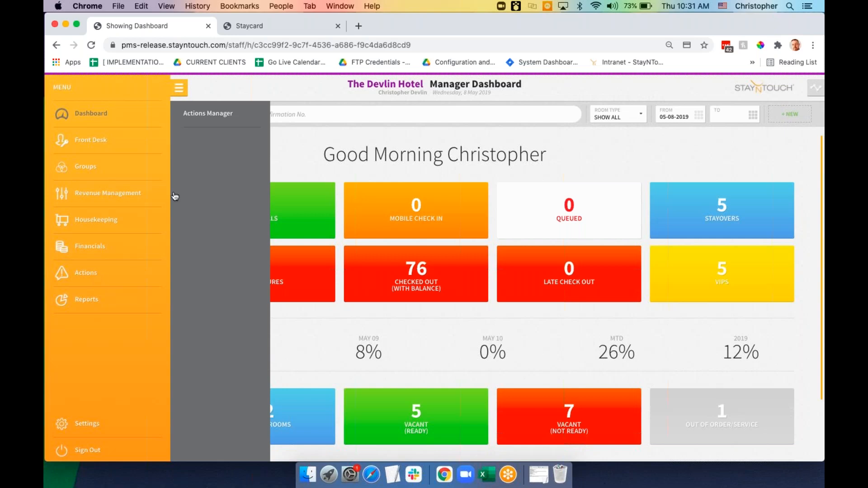
left_click(212, 118)
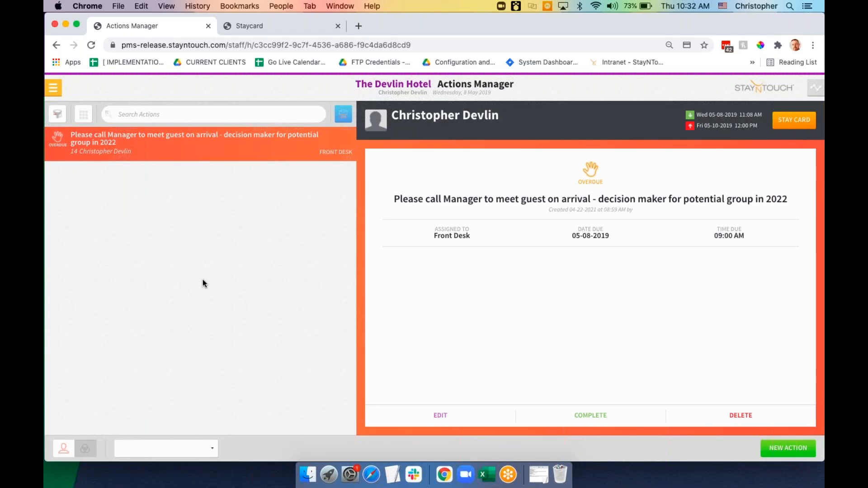
Filter actions to Front Desk, complete the call-the-manager action, and open the room 14 stay card
left_click(201, 450)
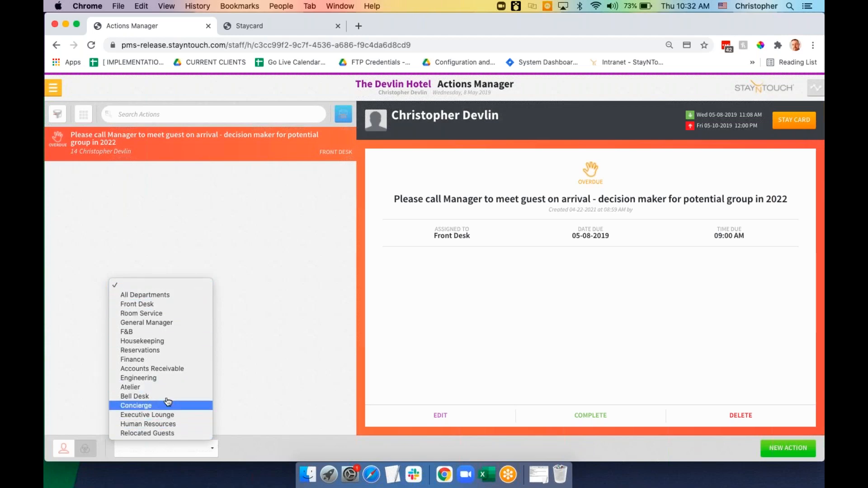
left_click(178, 304)
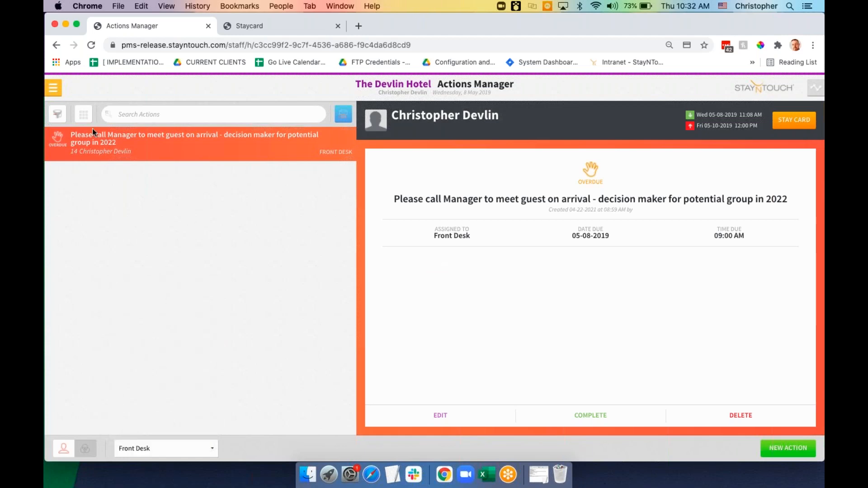
left_click(85, 119)
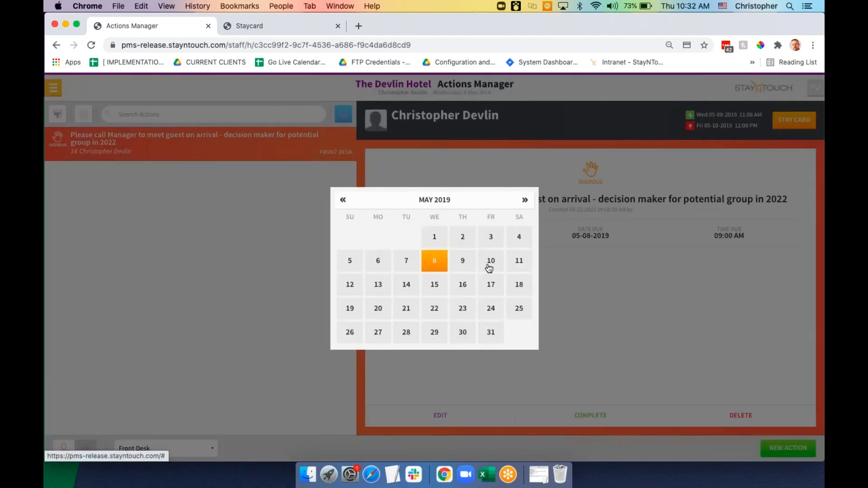
left_click(255, 225)
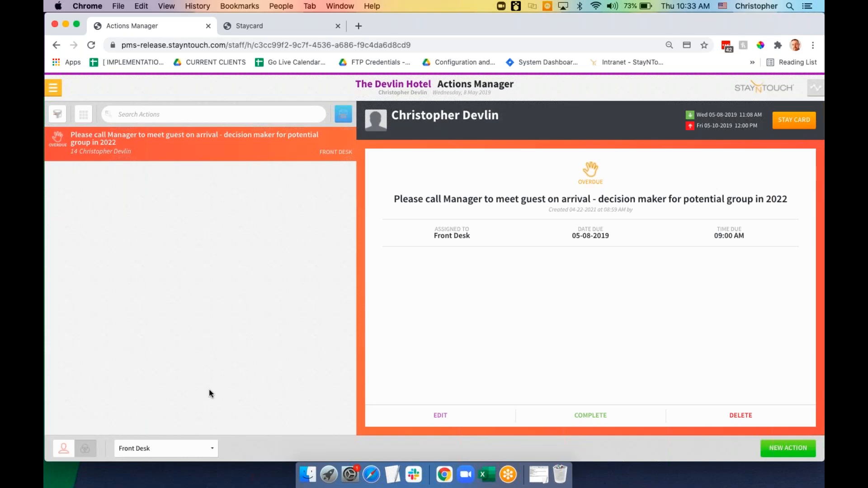
left_click(595, 416)
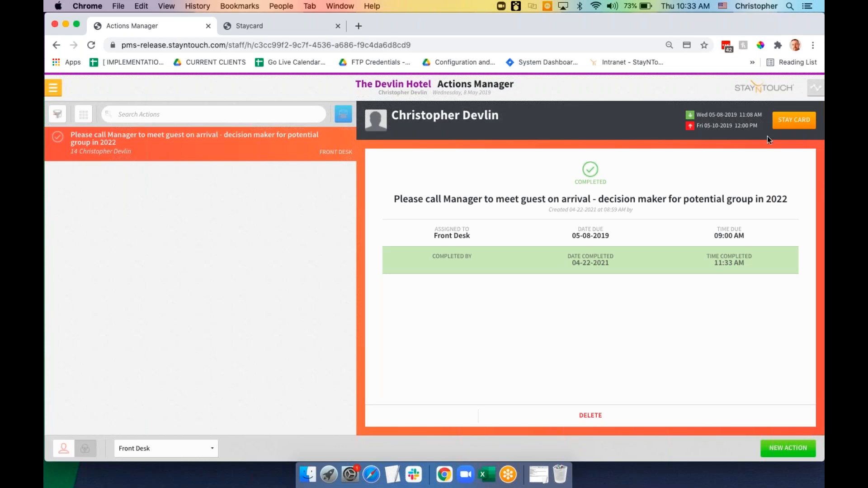
left_click(794, 120)
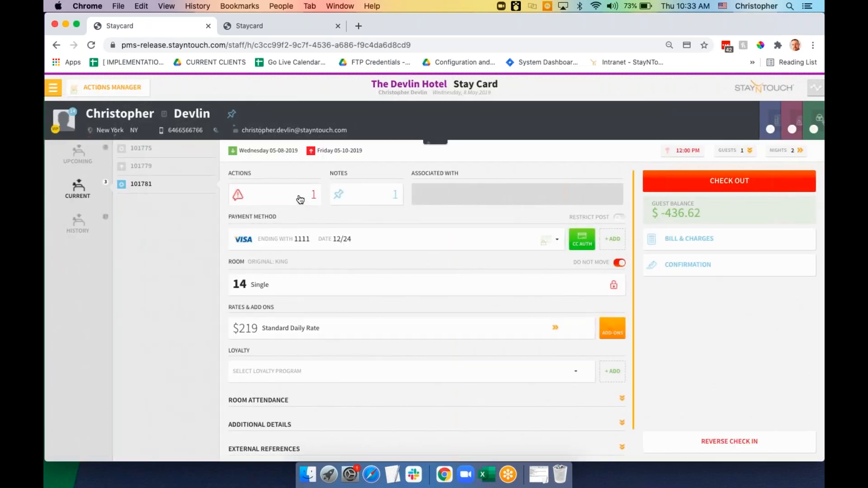
Check the room 14 stay card's Actions tile to confirm the action shows as completed
left_click(299, 196)
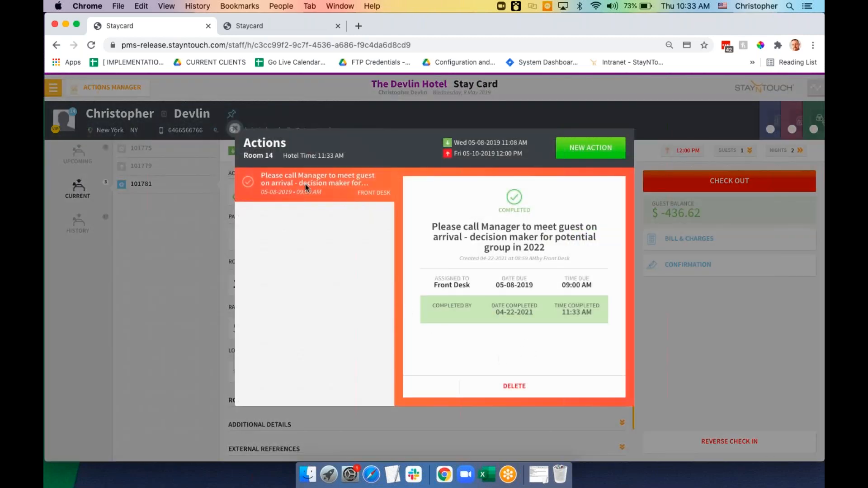
left_click(234, 130)
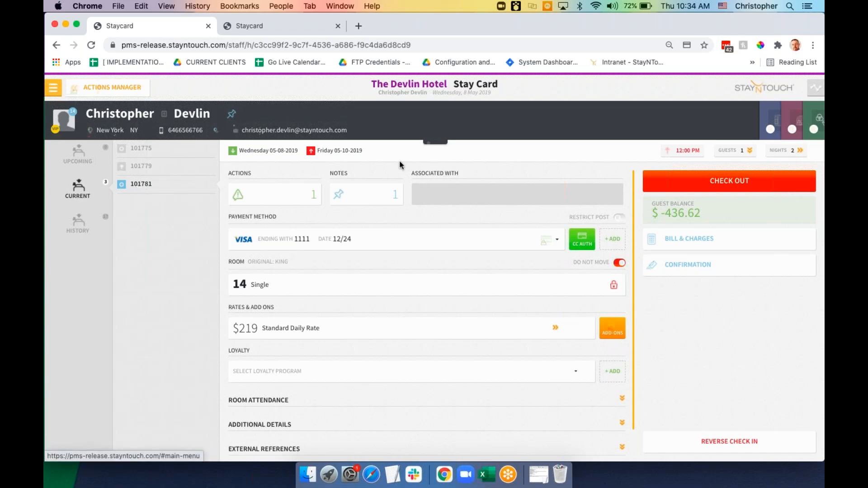
Remove the $50.00 Parking charge from the room 14 bill with reason 'did not use parking'
left_click(676, 244)
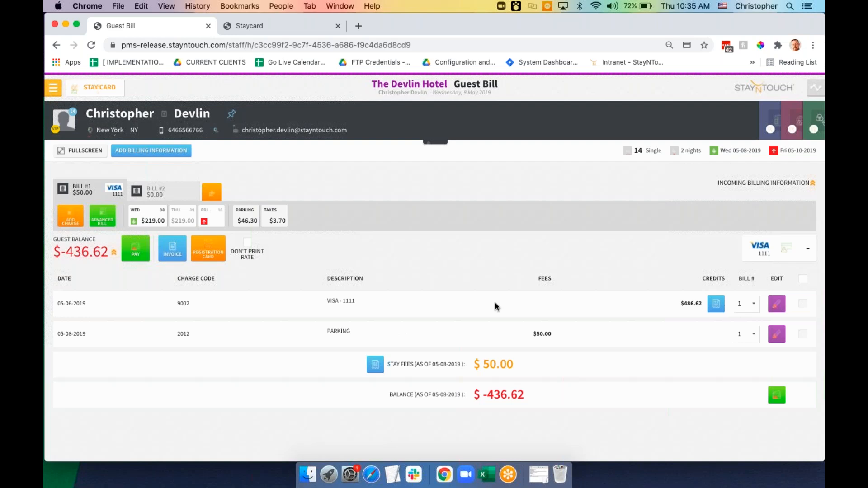
left_click(777, 334)
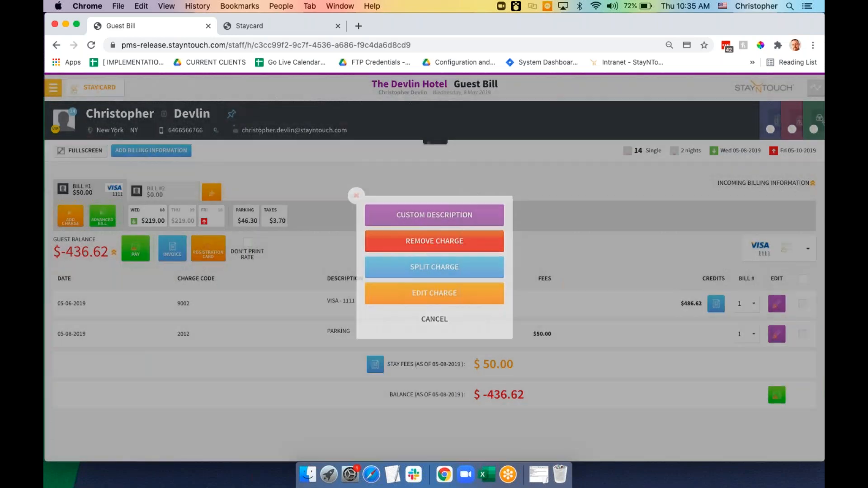
left_click(464, 245)
left_click(437, 253)
type("did not use p")
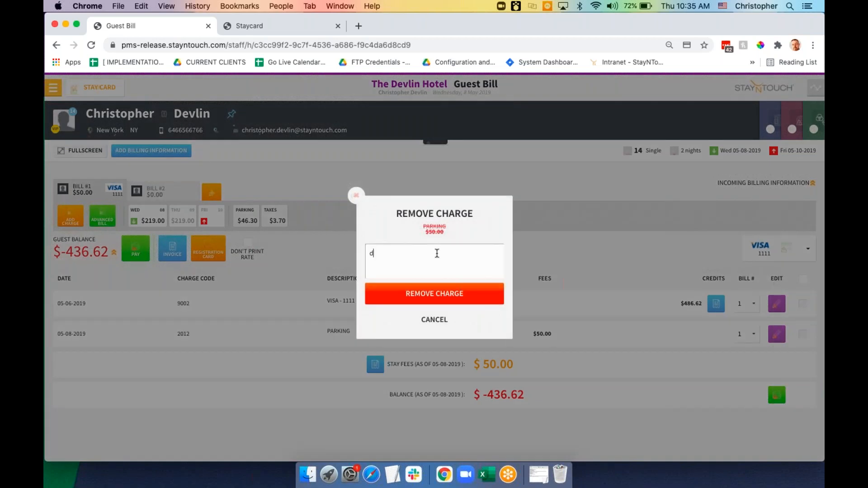
type("arking")
left_click(440, 296)
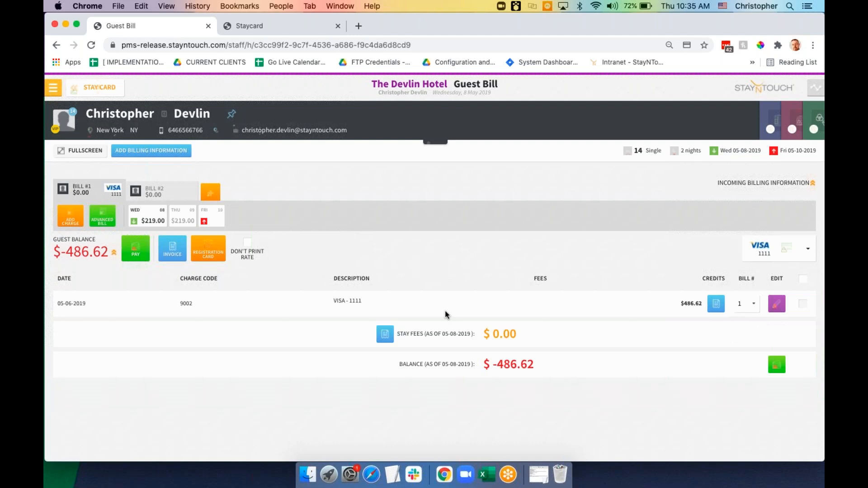
left_click(53, 87)
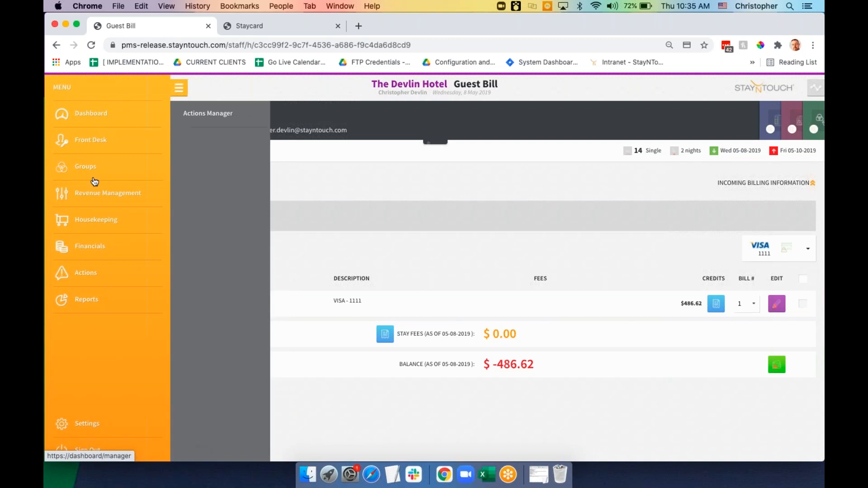
Open the financial journal's revenue-by-charge-group view
left_click(112, 249)
left_click(204, 114)
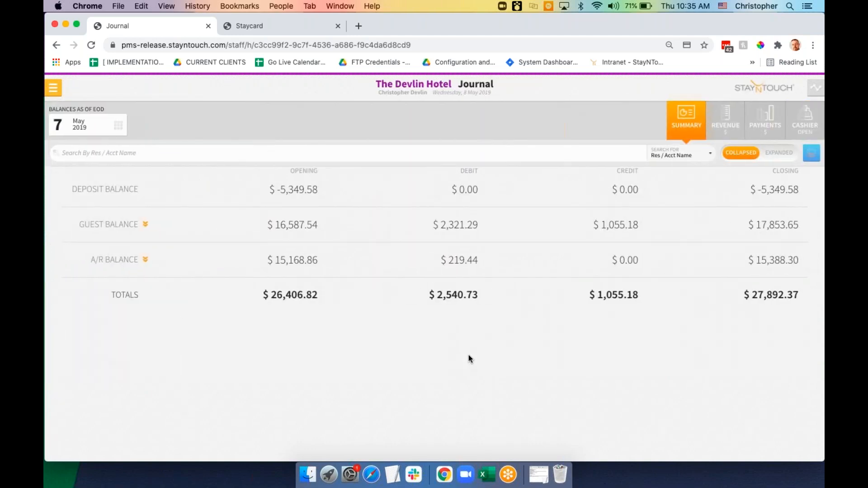
left_click(727, 122)
Set the journal date to 8 May 2019 and expand PARKING into its individual 2012 PARKING charges
left_click(219, 135)
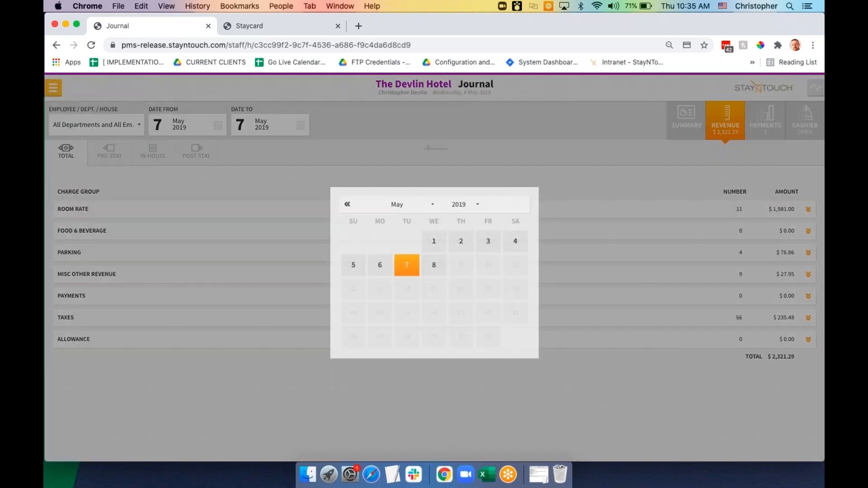
left_click(431, 266)
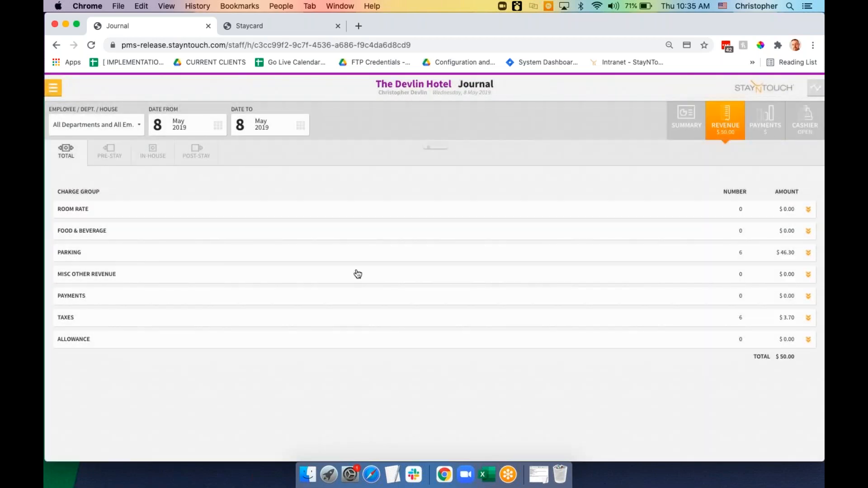
left_click(361, 256)
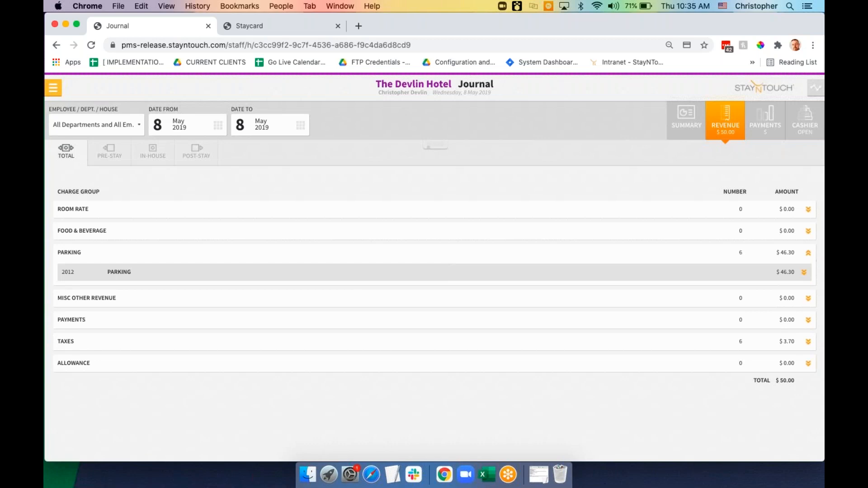
left_click(444, 277)
scroll(434, 312, "down", 3)
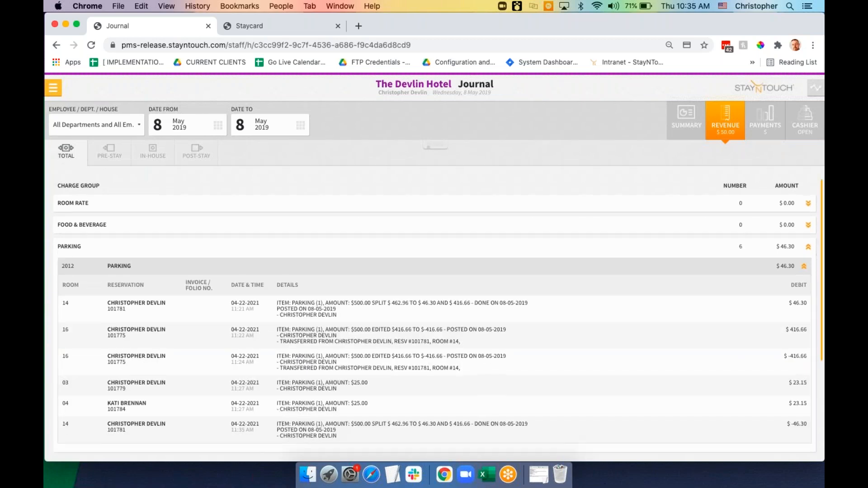
scroll(434, 312, "down", 1)
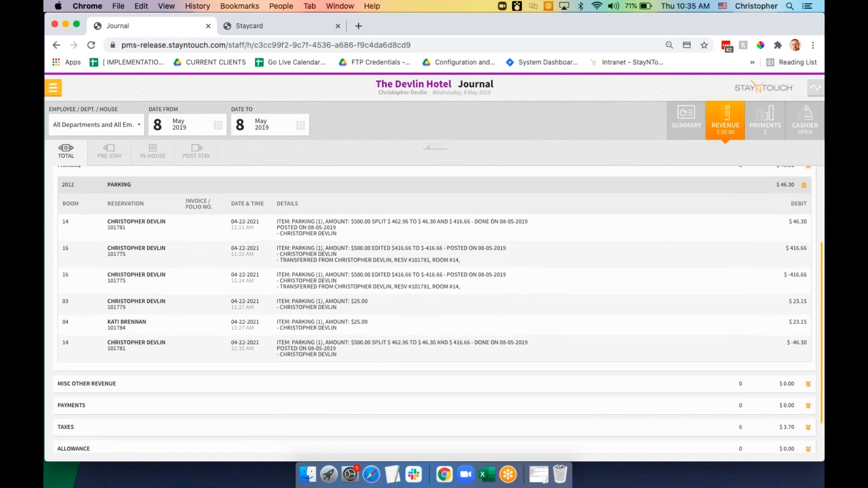
scroll(434, 312, "up", 3)
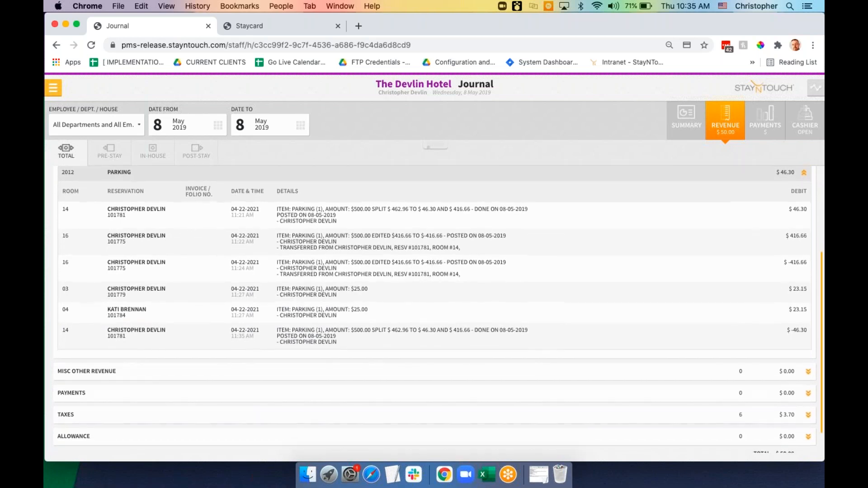
scroll(452, 312, "up", 2)
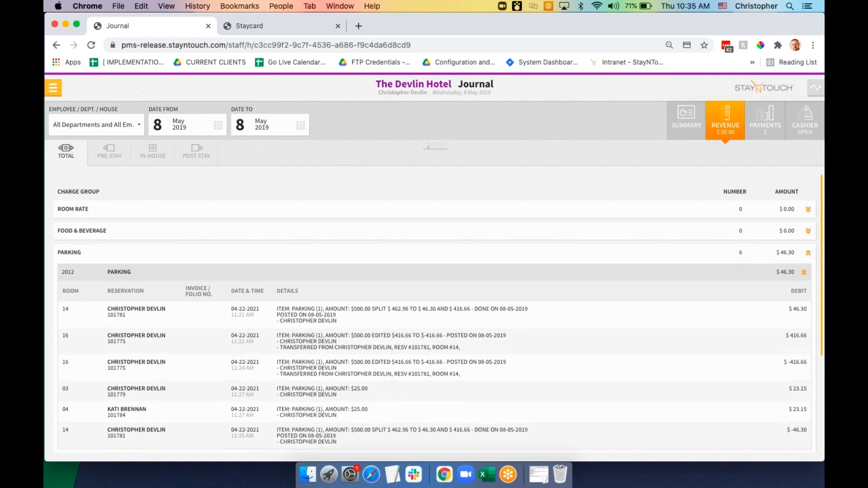
left_click(54, 93)
Switch from the journal to The Devlin Hotel's Manager Dashboard
left_click(94, 117)
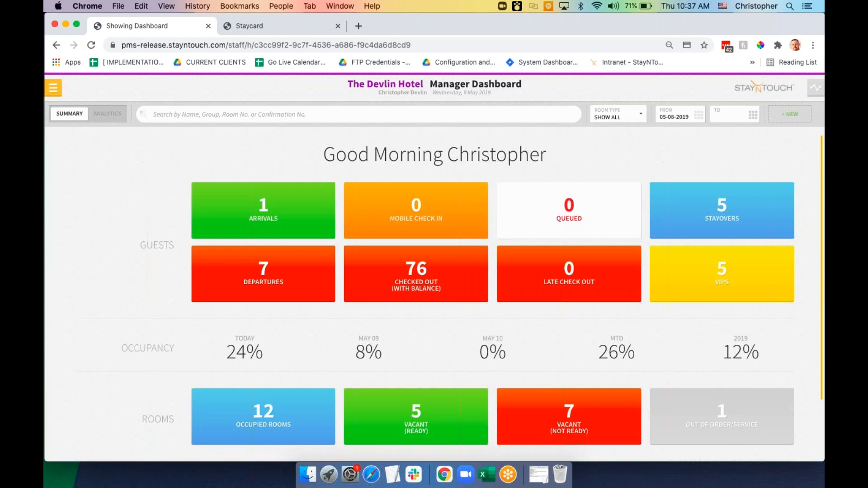
Open the room 14 stayover guest's stay card and review its credit card authorization
left_click(680, 221)
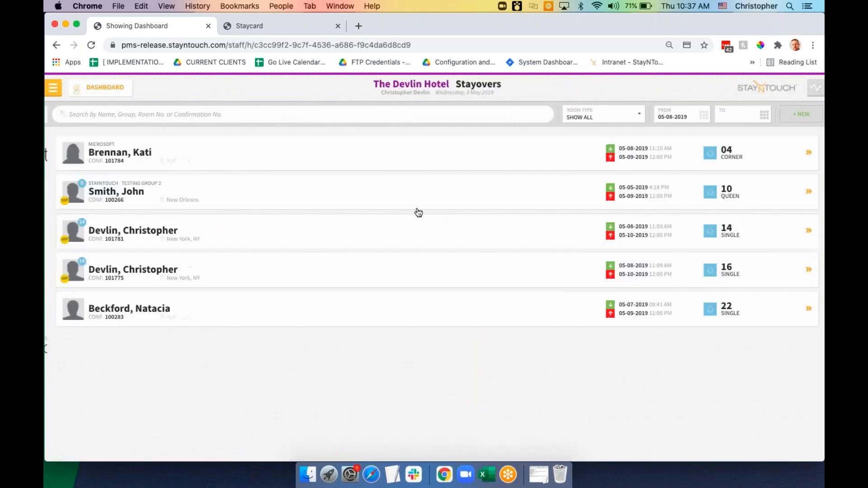
left_click(353, 238)
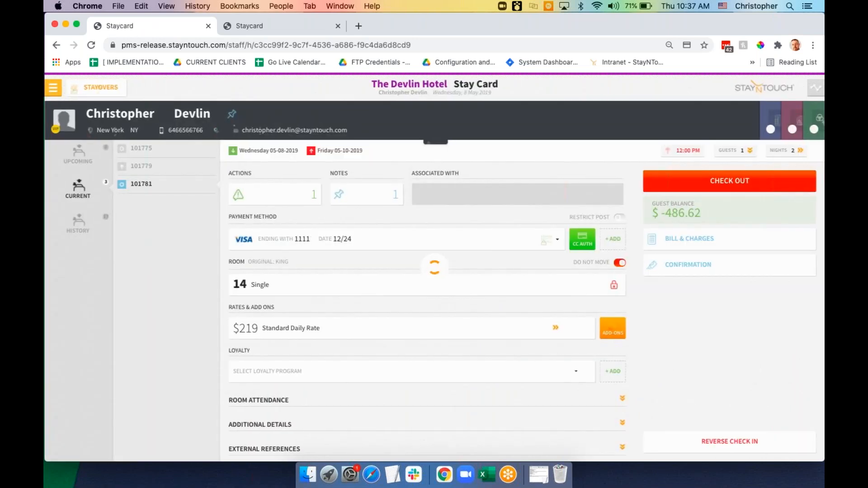
left_click(579, 241)
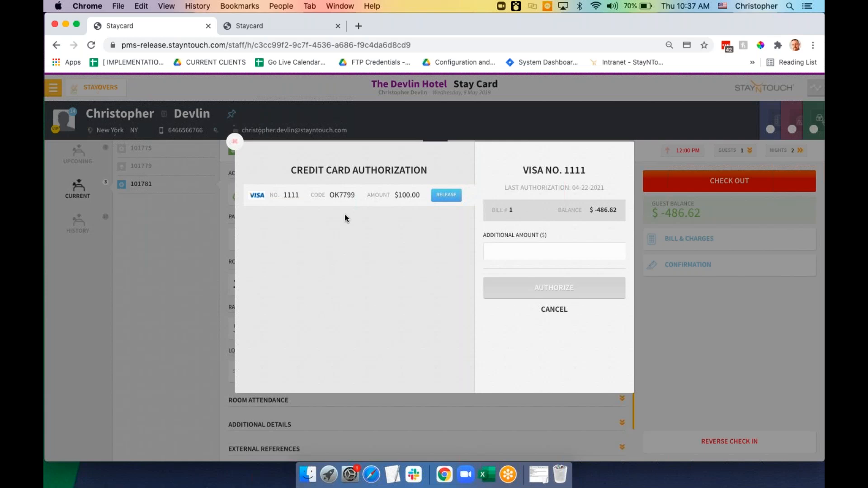
left_click(235, 144)
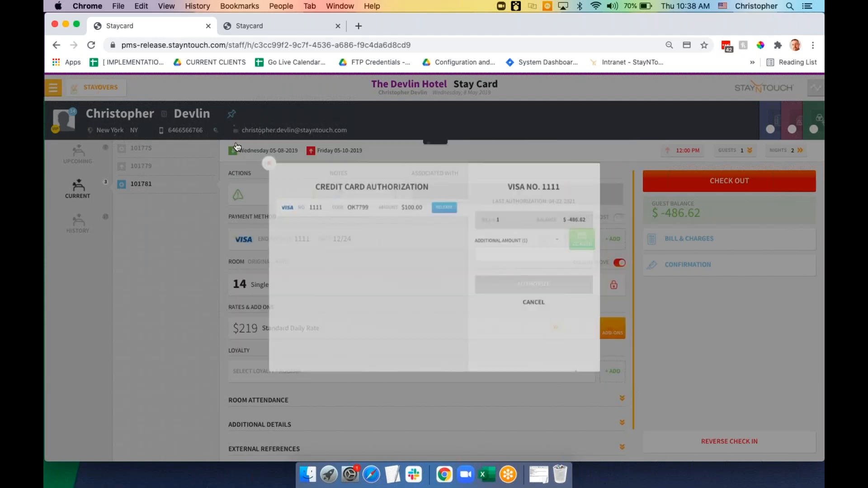
left_click(54, 90)
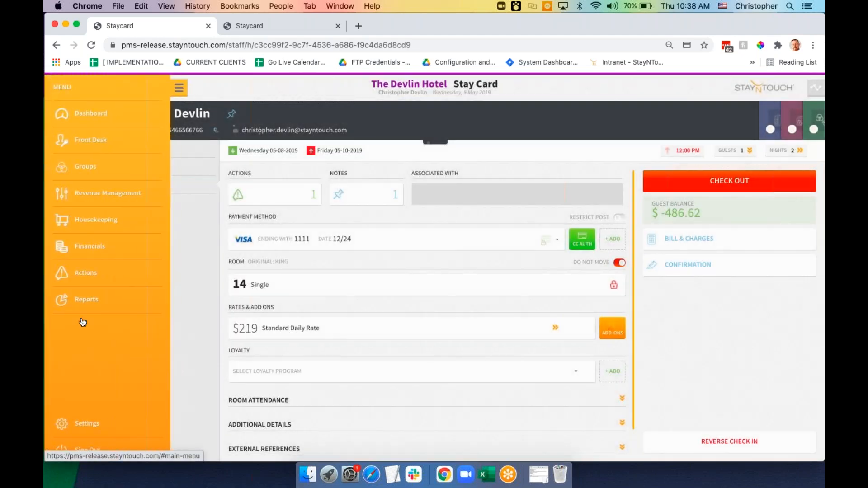
Open Hotel Admin's Cards settings and scroll through the Guest Card Fields list
left_click(84, 423)
left_click(210, 144)
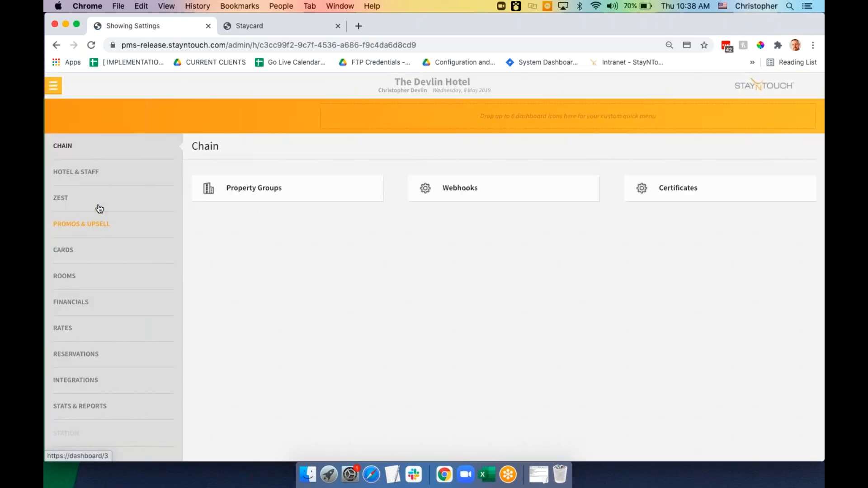
left_click(99, 261)
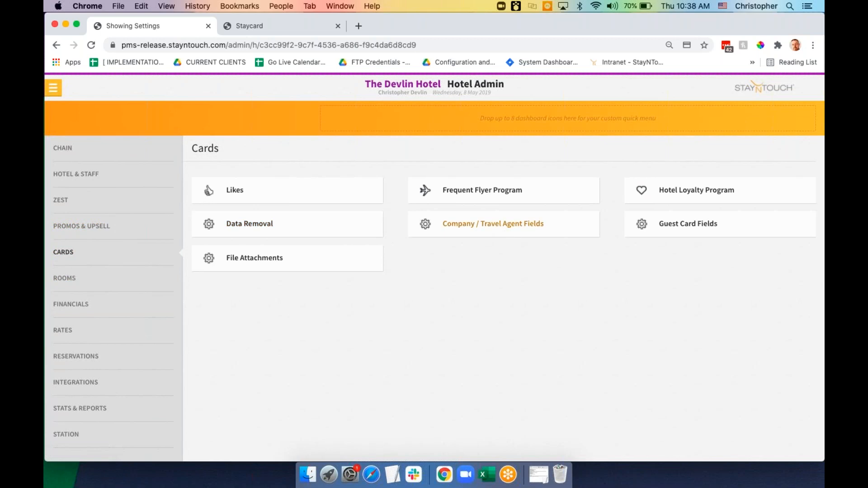
left_click(688, 228)
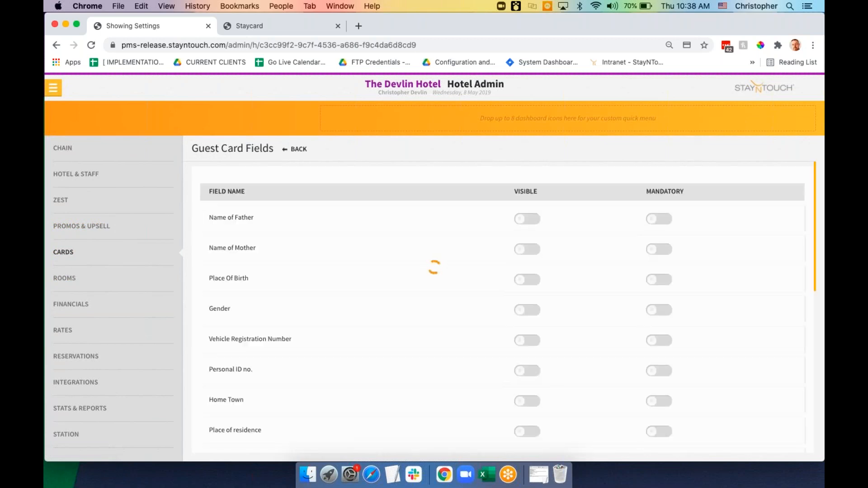
scroll(419, 310, "down", 5)
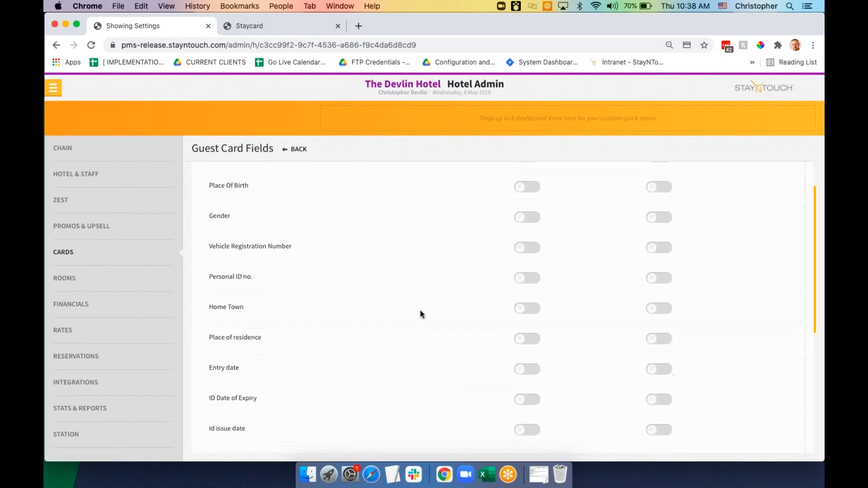
scroll(419, 310, "down", 3)
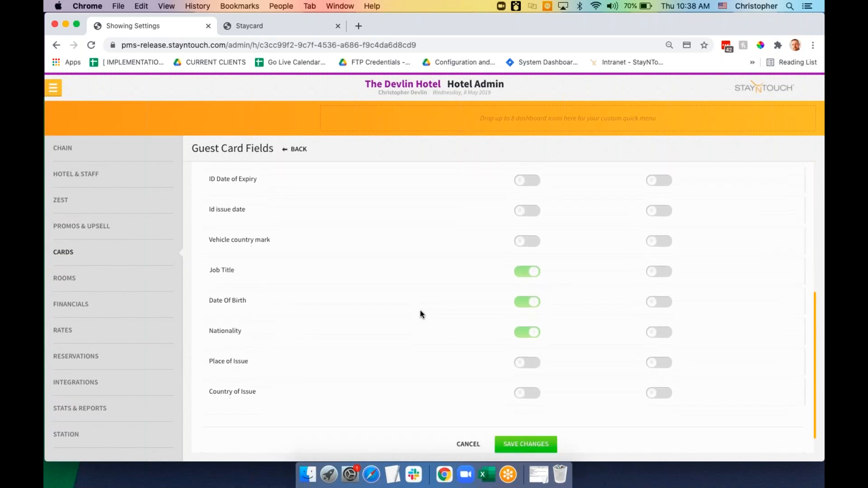
scroll(420, 310, "up", 5)
scroll(420, 315, "up", 3)
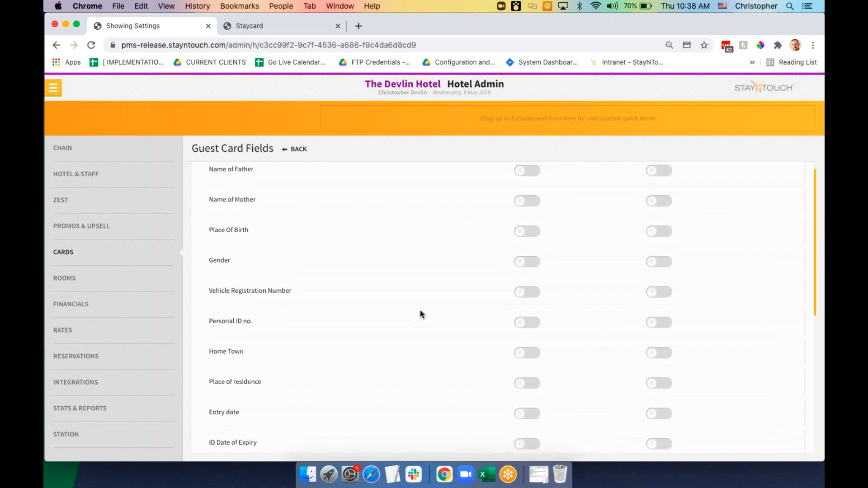
Reopen Guest Card Fields from the Cards overview to show Job Title, Date Of Birth and Nationality
left_click(116, 252)
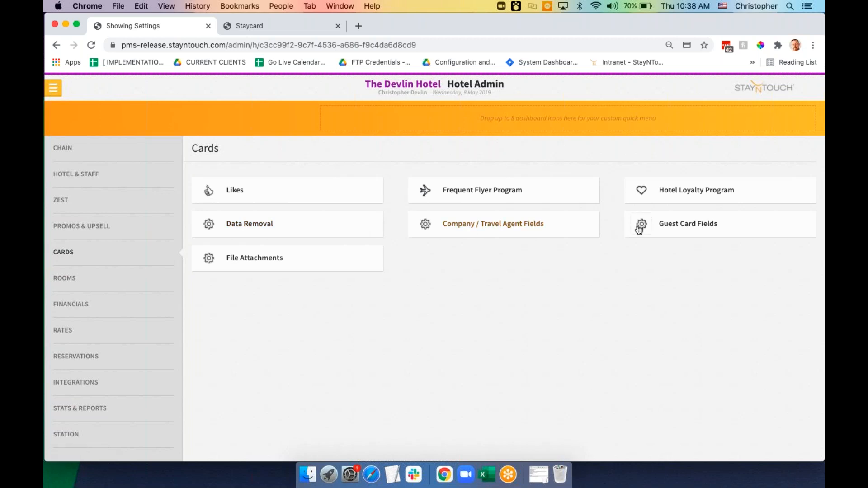
left_click(684, 228)
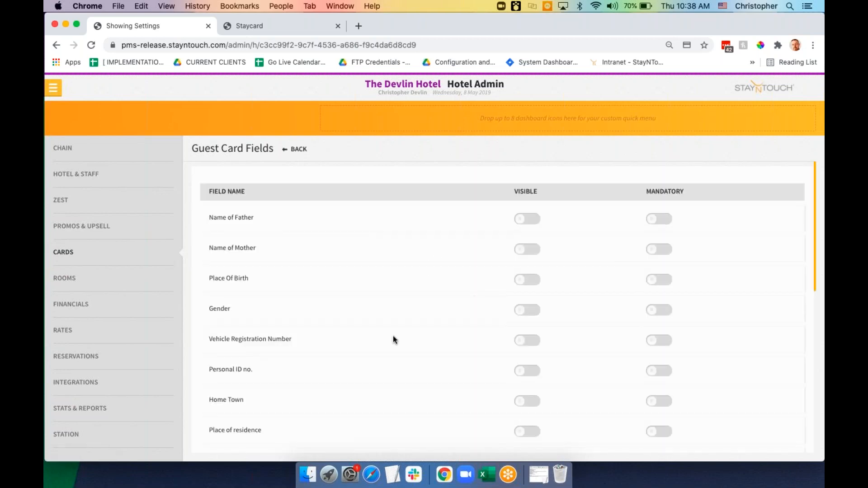
scroll(393, 336, "down", 5)
scroll(393, 336, "down", 6)
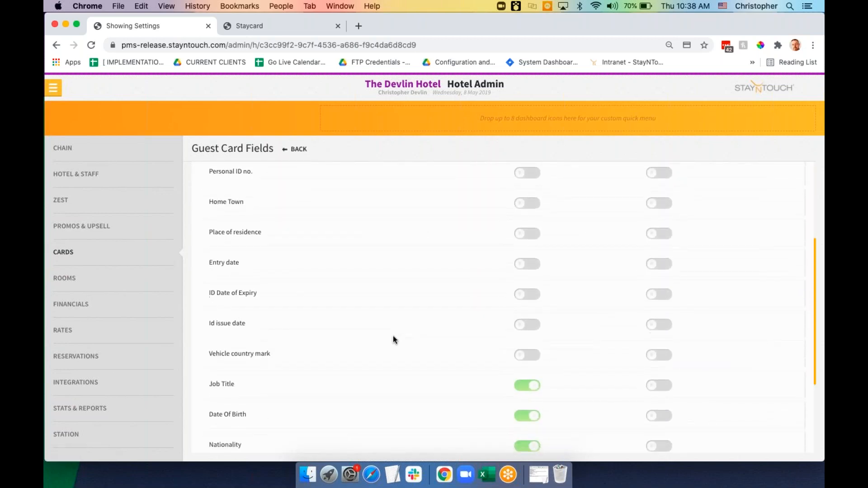
scroll(393, 337, "down", 4)
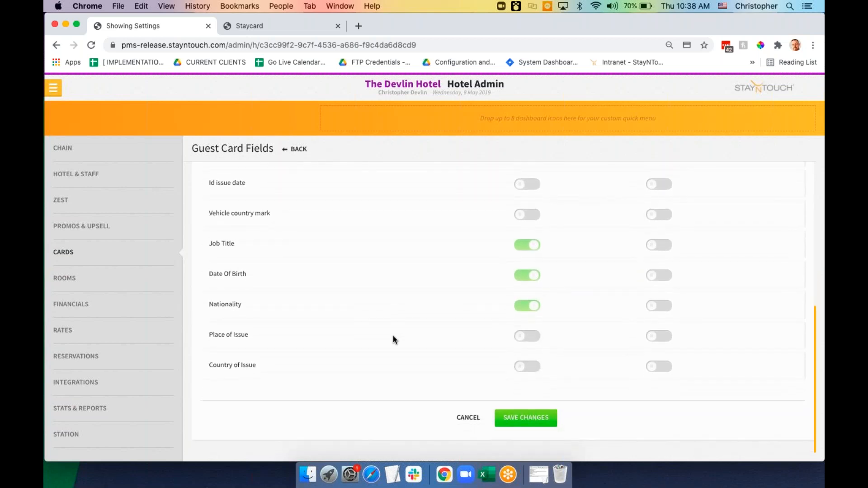
scroll(393, 336, "up", 15)
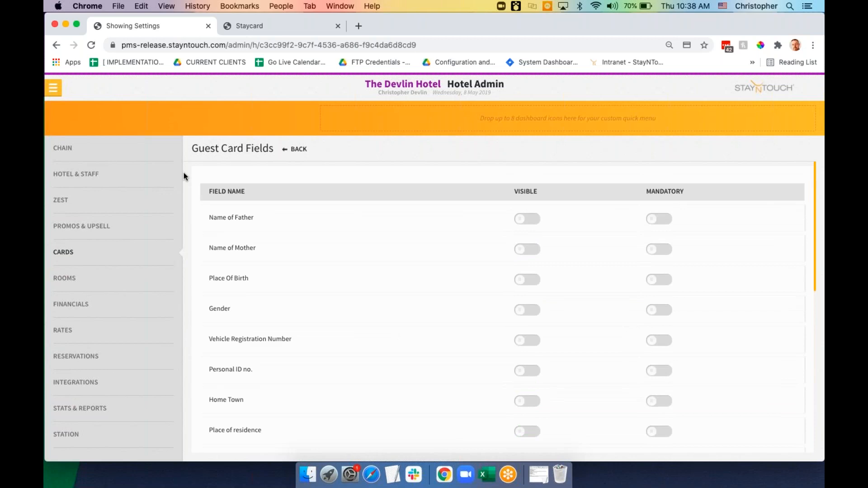
Return from Hotel Admin to The Devlin Hotel Manager Dashboard
left_click(56, 90)
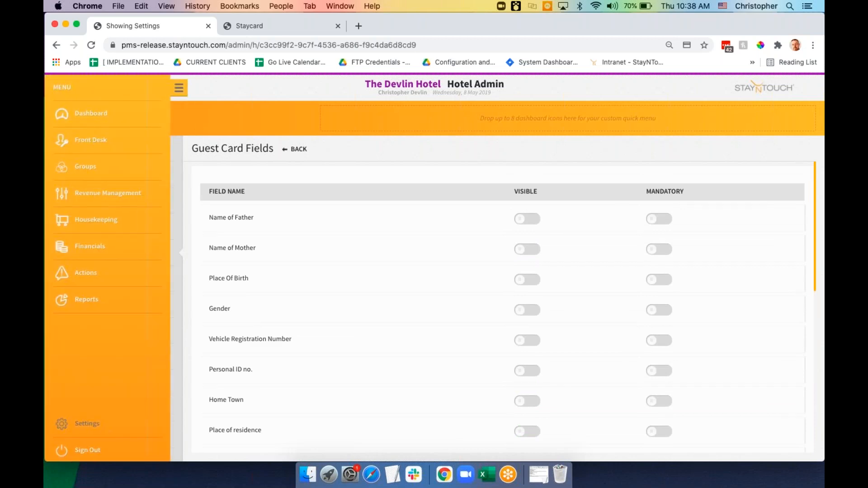
left_click(103, 118)
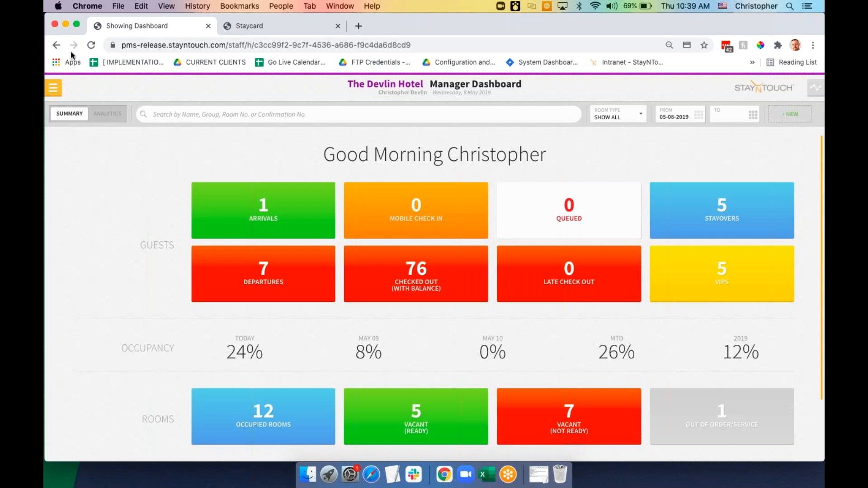
left_click(54, 89)
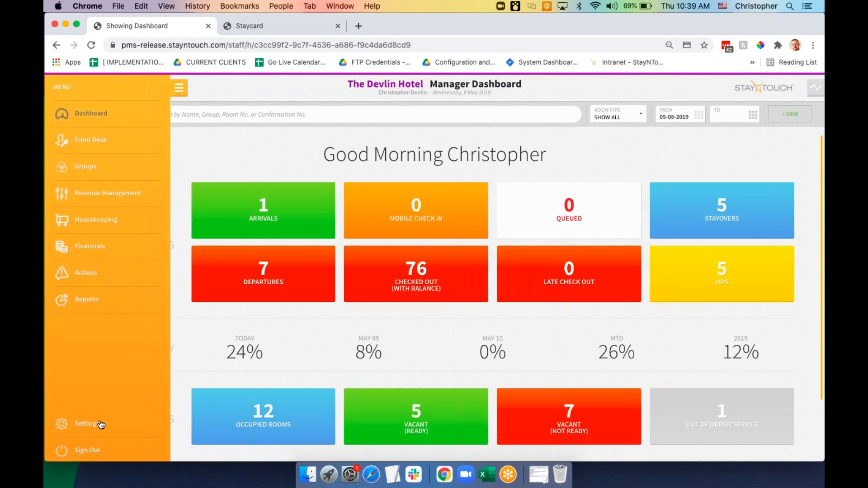
left_click(101, 424)
left_click(218, 144)
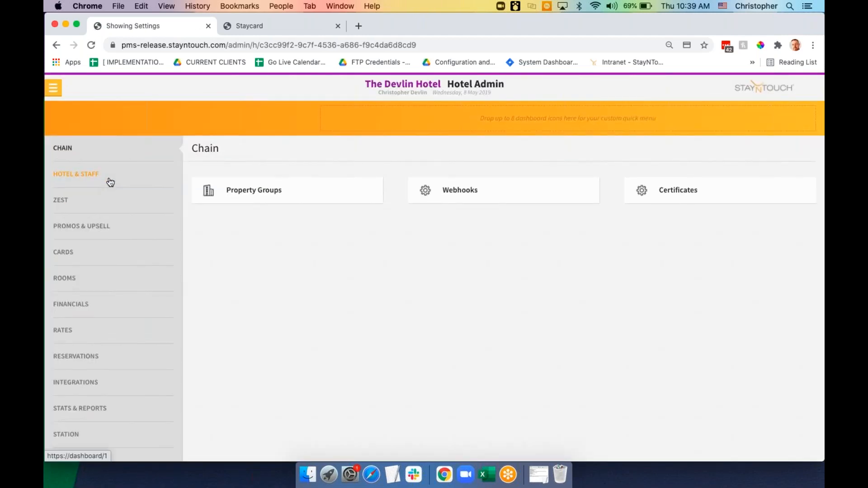
left_click(111, 181)
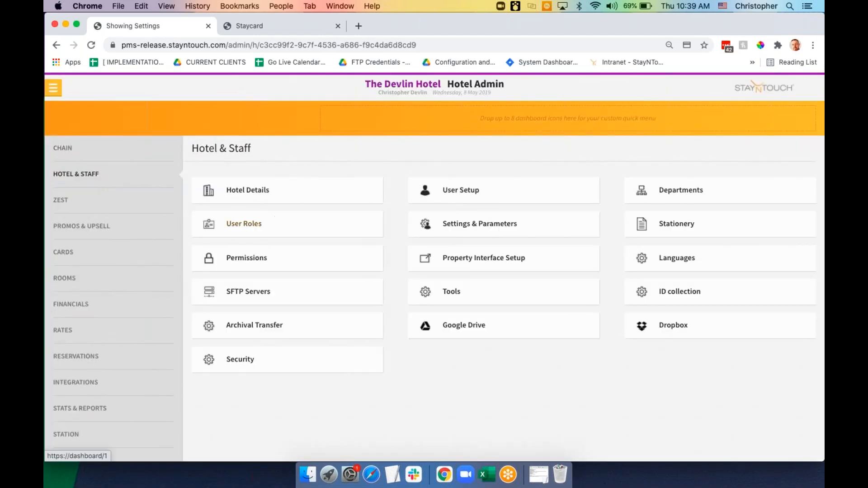
left_click(247, 258)
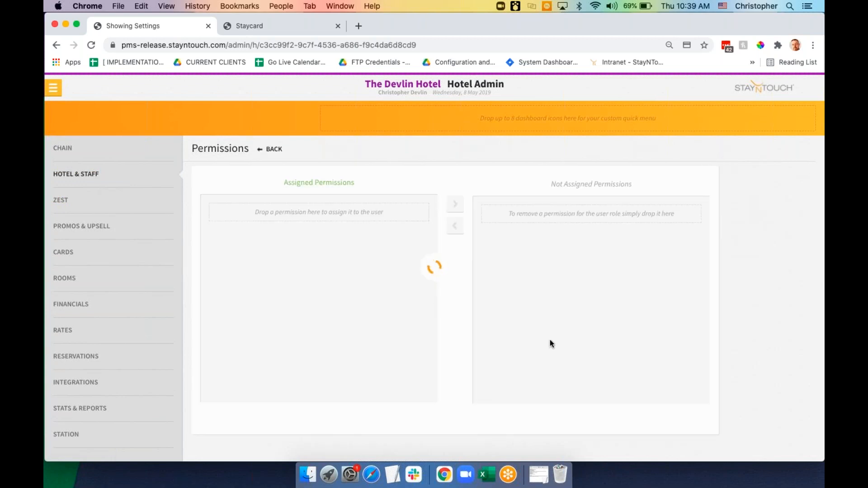
key("super+f")
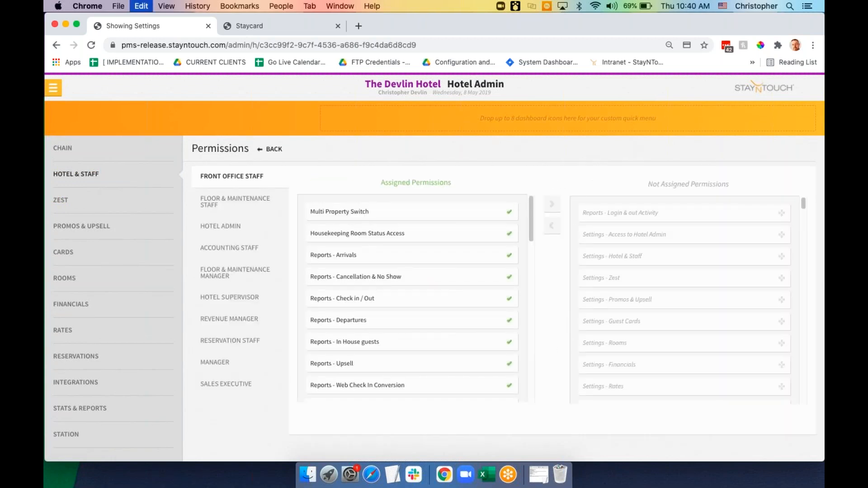
type("remove")
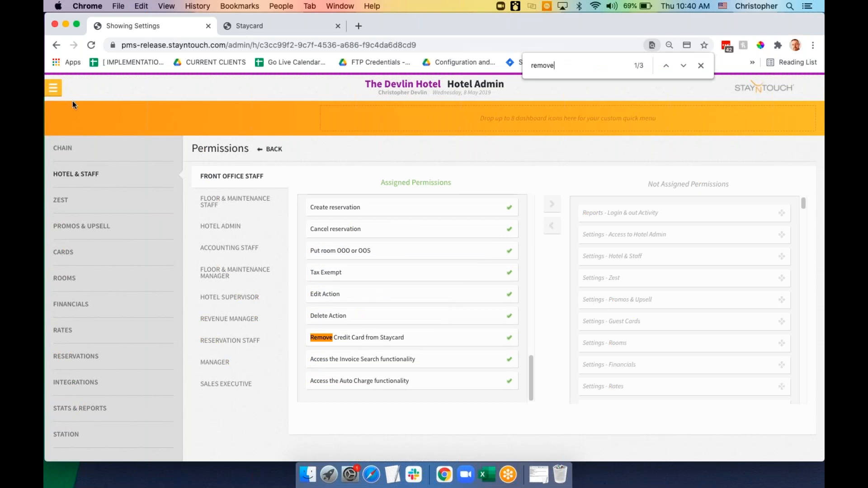
left_click(231, 230)
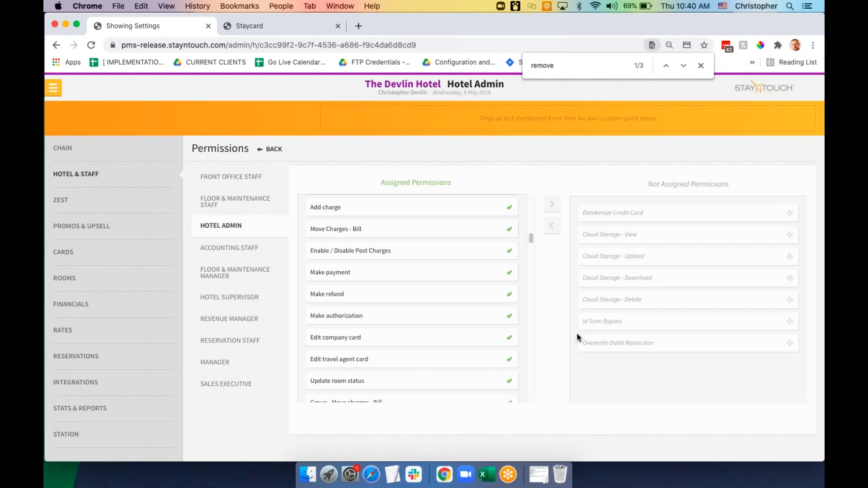
key("super+f")
type("remove")
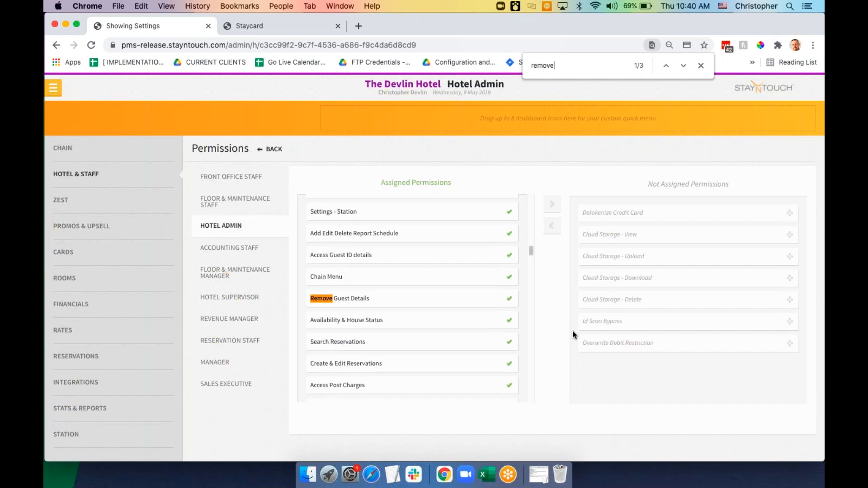
key("Return")
key("Return")
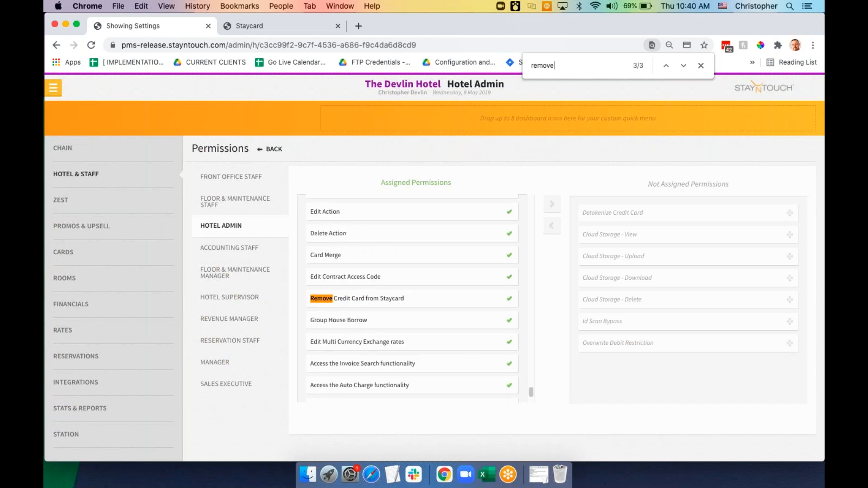
left_click(53, 87)
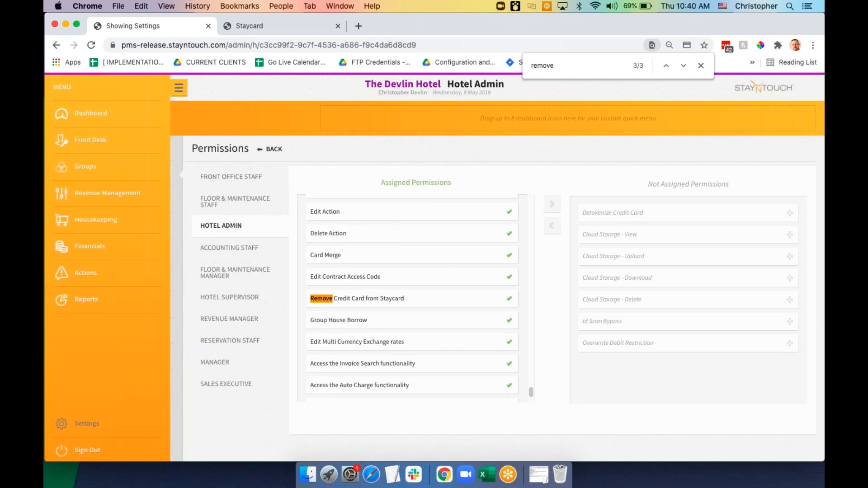
left_click(96, 113)
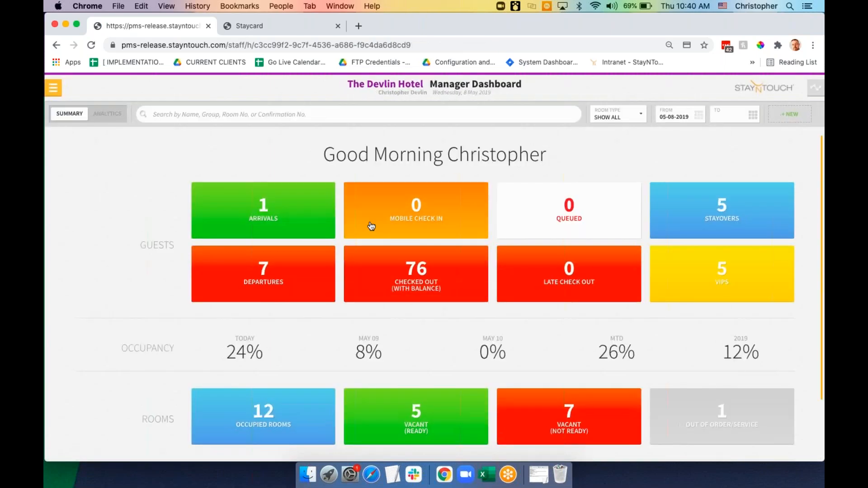
Open the room 12 departing guest's stay card and check its stored cards
left_click(434, 267)
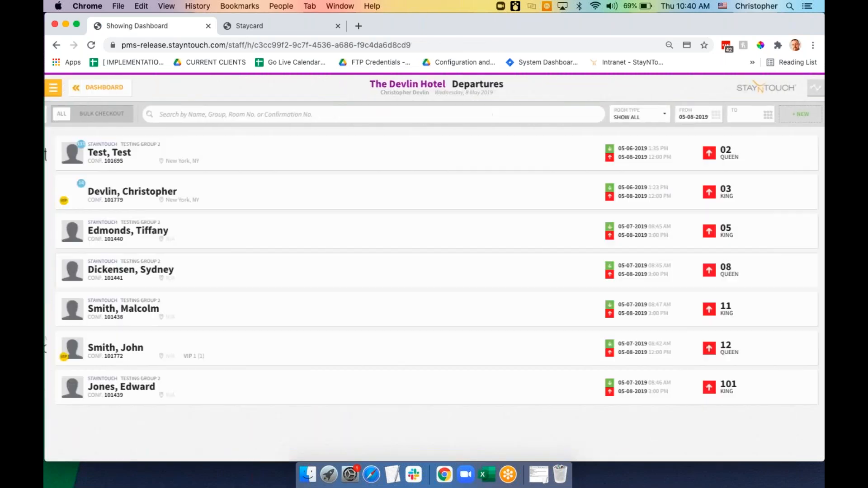
left_click(380, 355)
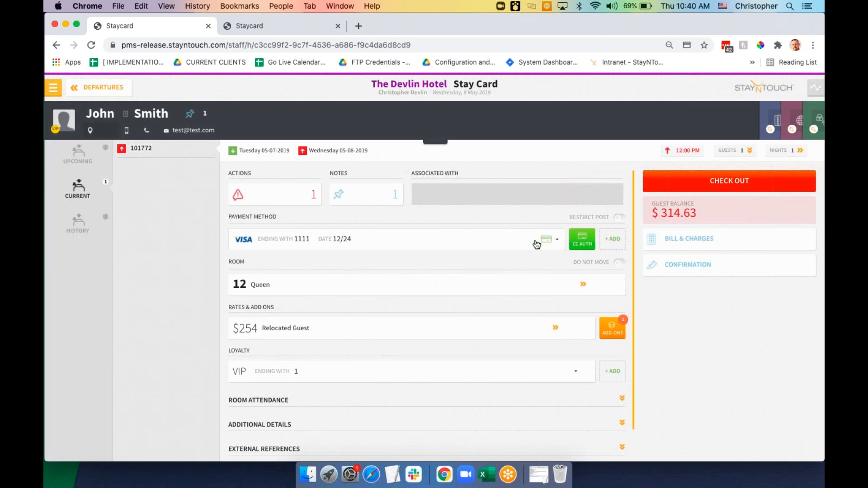
left_click(539, 240)
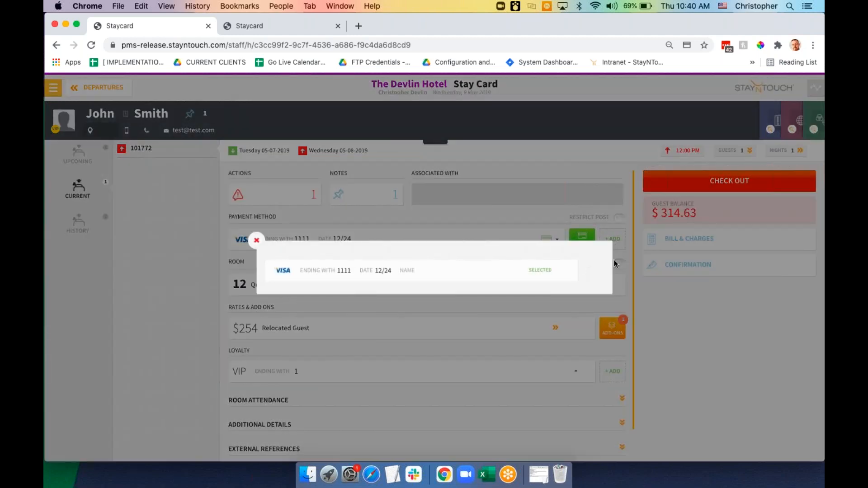
left_click(255, 240)
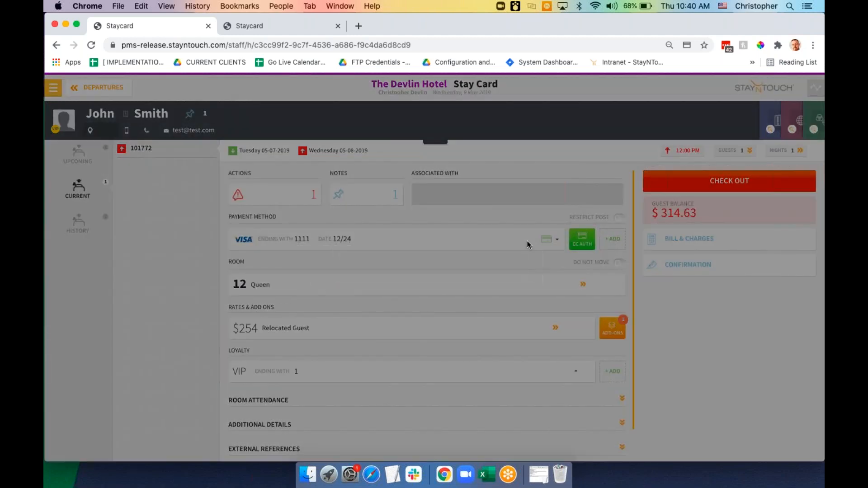
Add Cash Payment as the stay's payment method and attempt deleting the VISA card, which is blocked
left_click(612, 244)
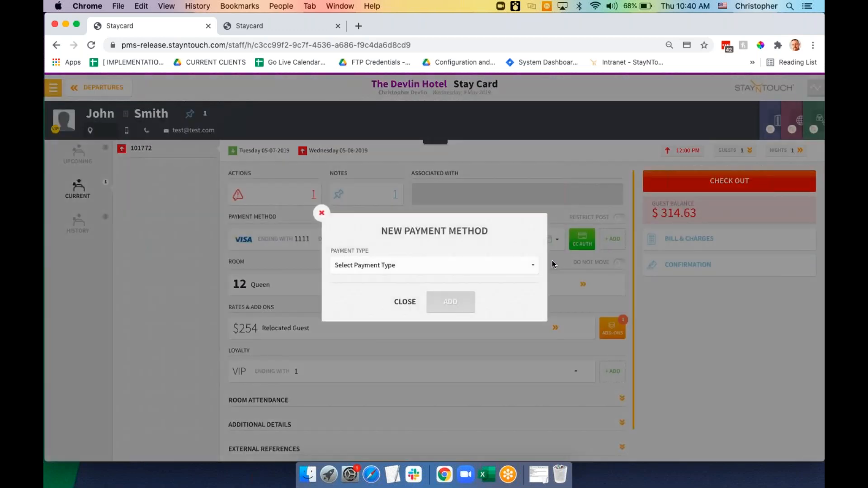
left_click(528, 270)
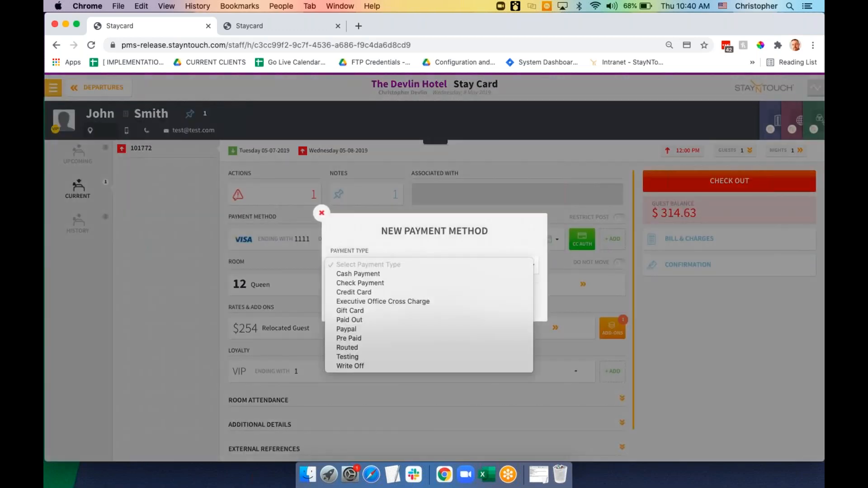
left_click(520, 274)
left_click(466, 301)
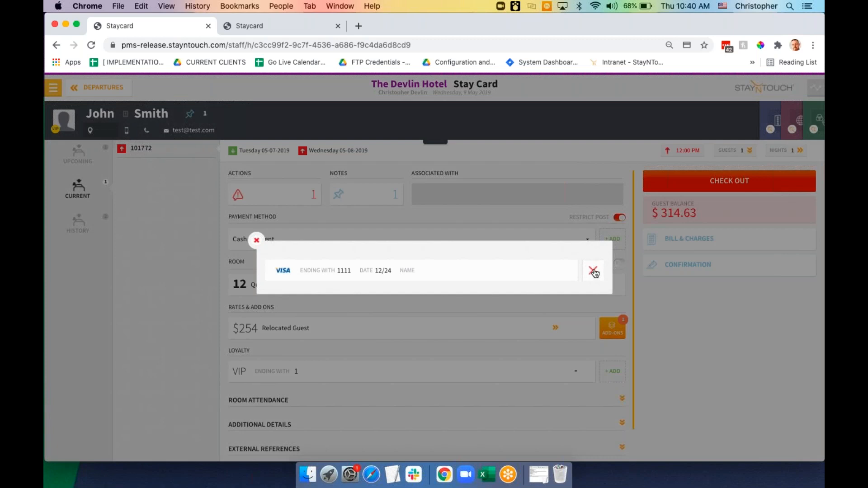
left_click(593, 273)
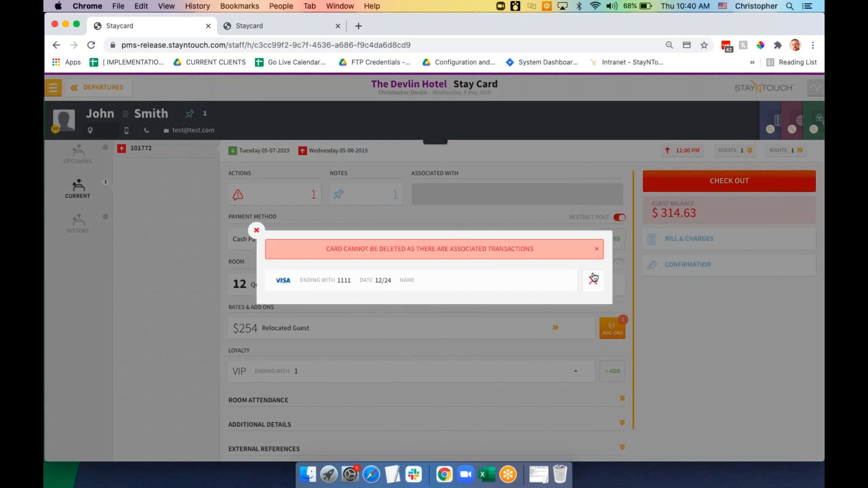
left_click(257, 230)
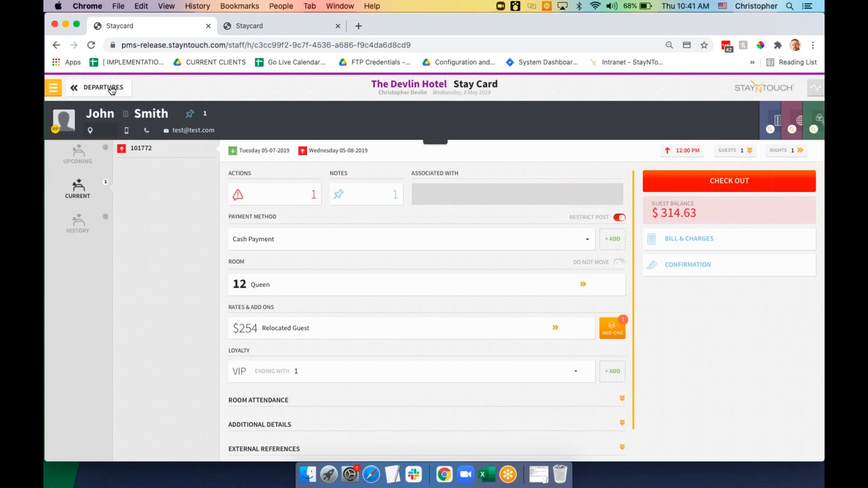
left_click(54, 89)
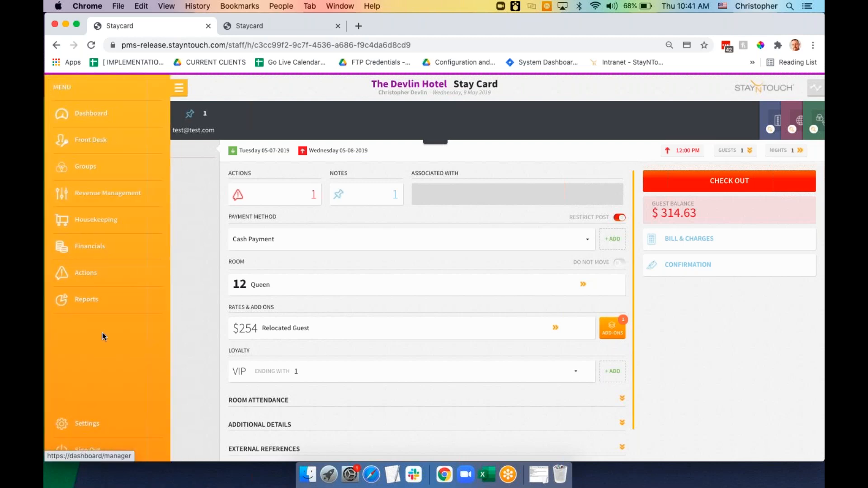
left_click(102, 310)
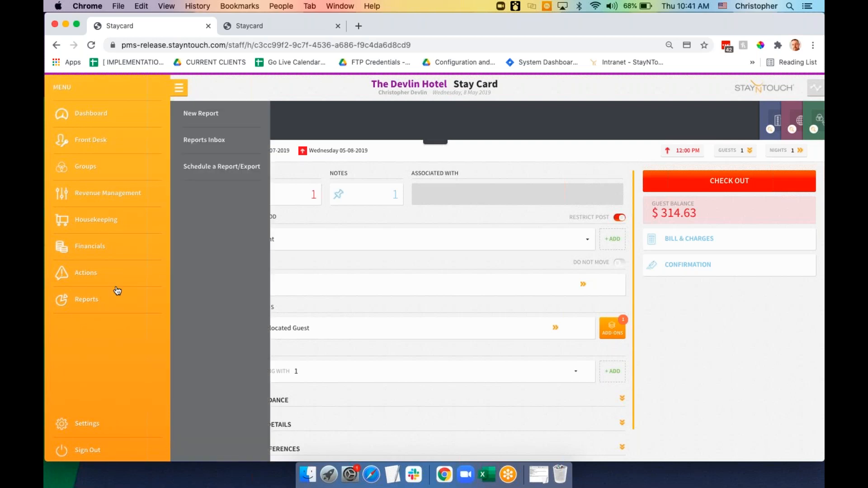
left_click(211, 171)
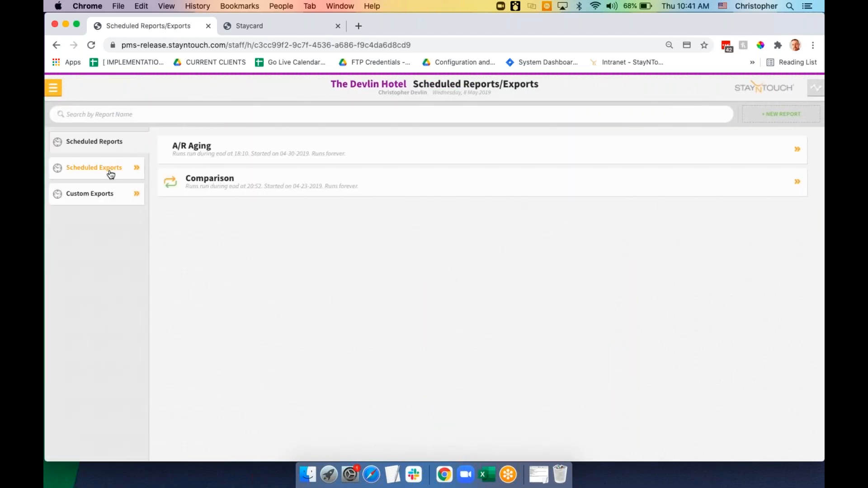
left_click(110, 173)
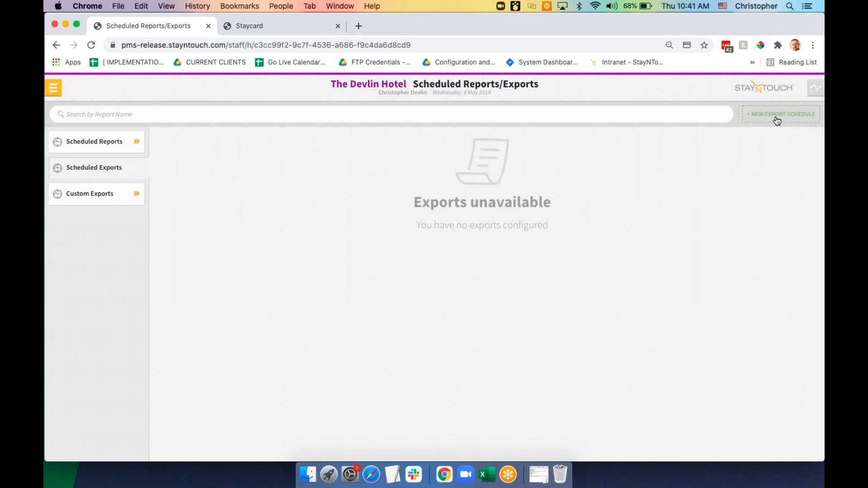
left_click(780, 116)
scroll(316, 396, "down", 1)
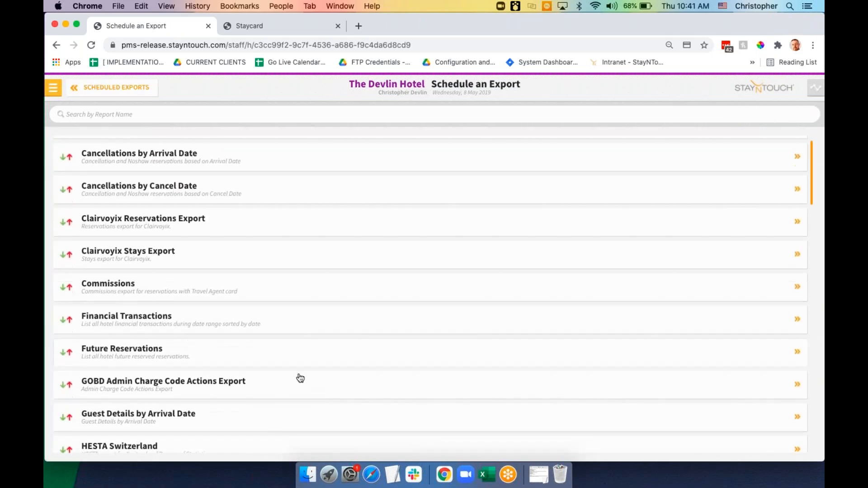
left_click(163, 260)
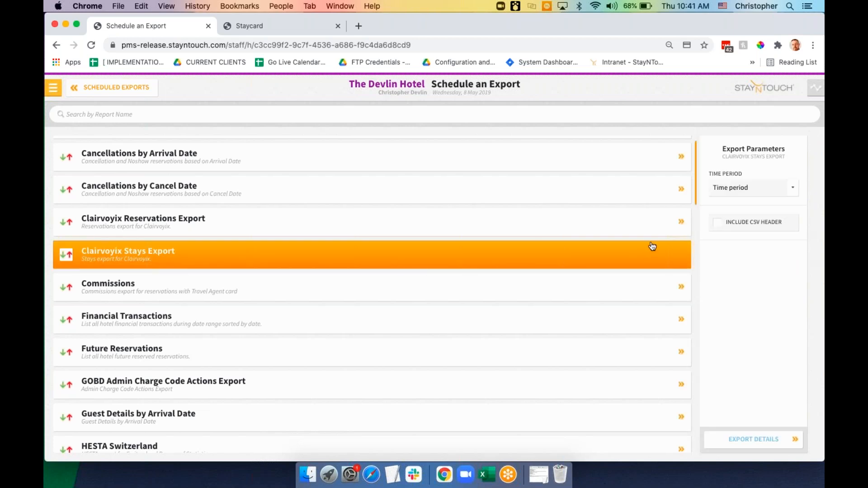
left_click(766, 197)
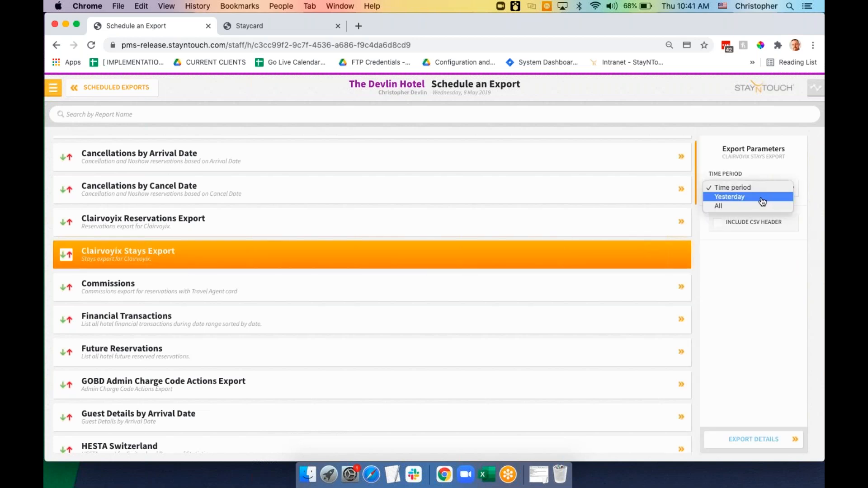
left_click(763, 199)
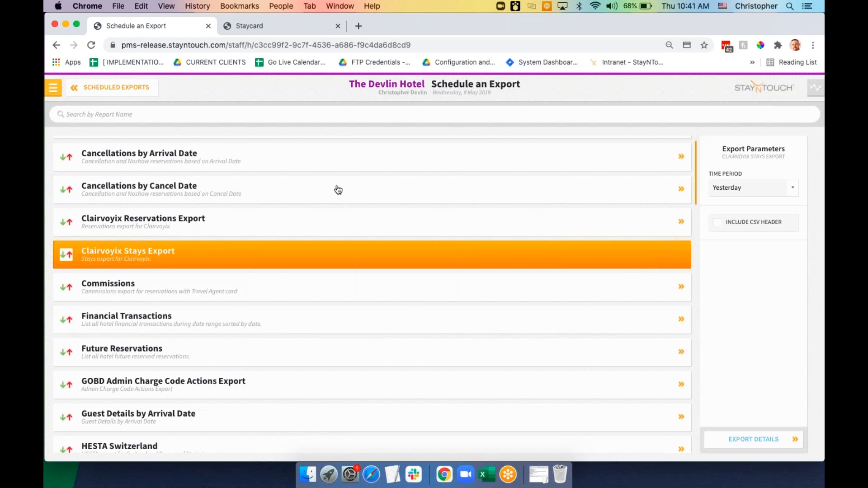
left_click(119, 88)
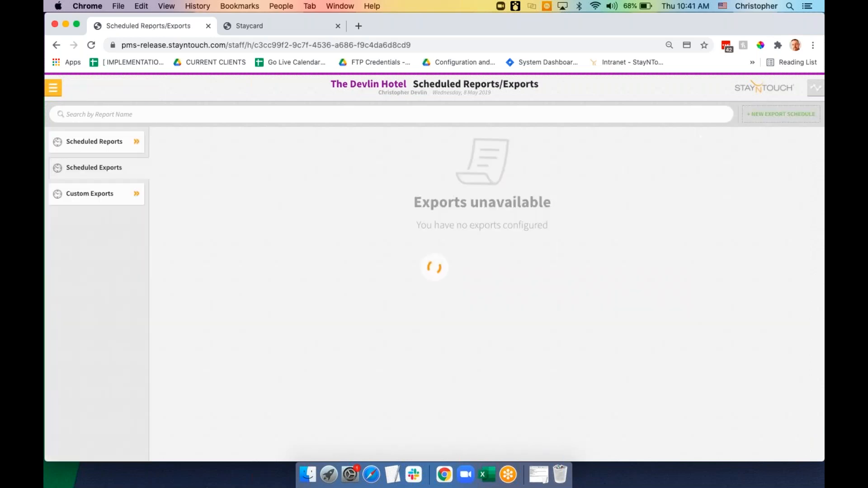
Start a new Reservation custom export and browse its Select Fields list before signing out
left_click(86, 200)
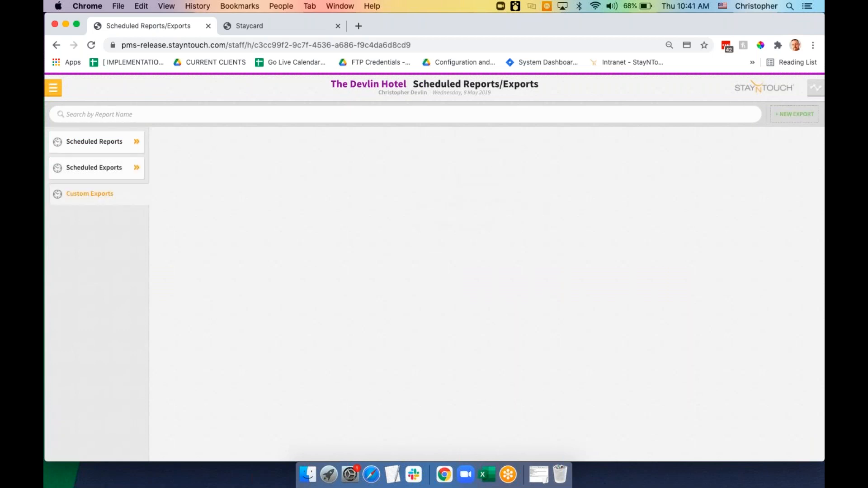
left_click(791, 115)
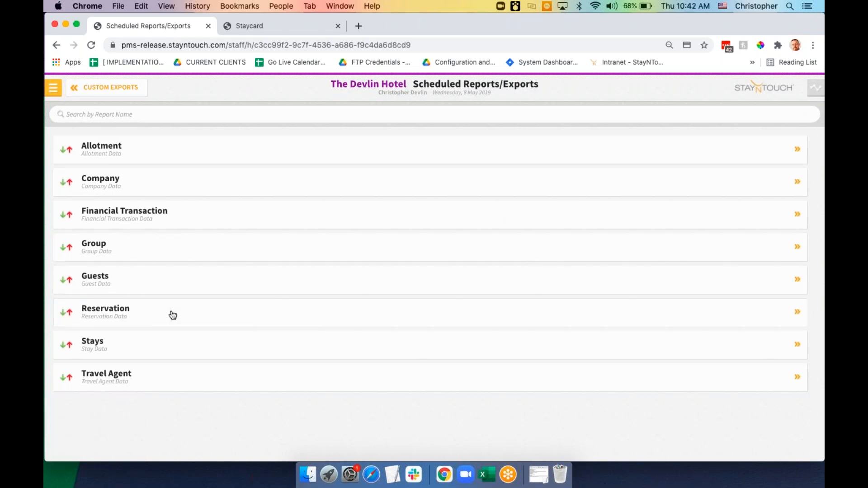
left_click(171, 314)
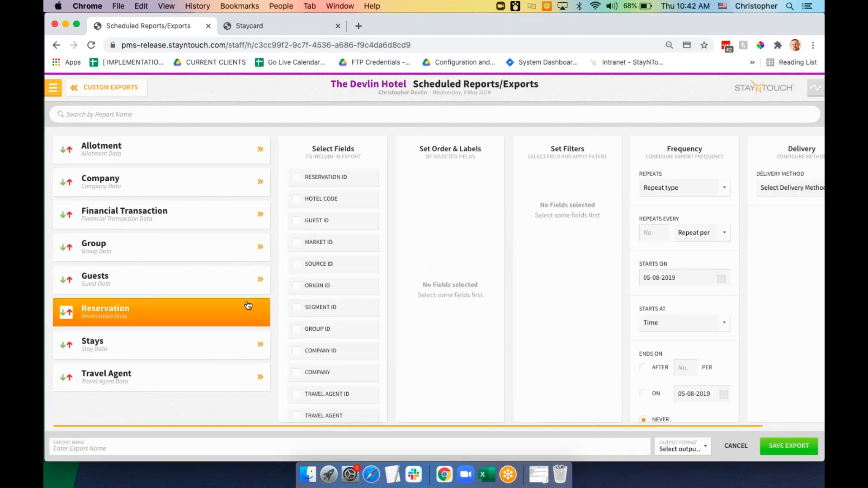
scroll(319, 337, "down", 5)
scroll(319, 336, "up", 3)
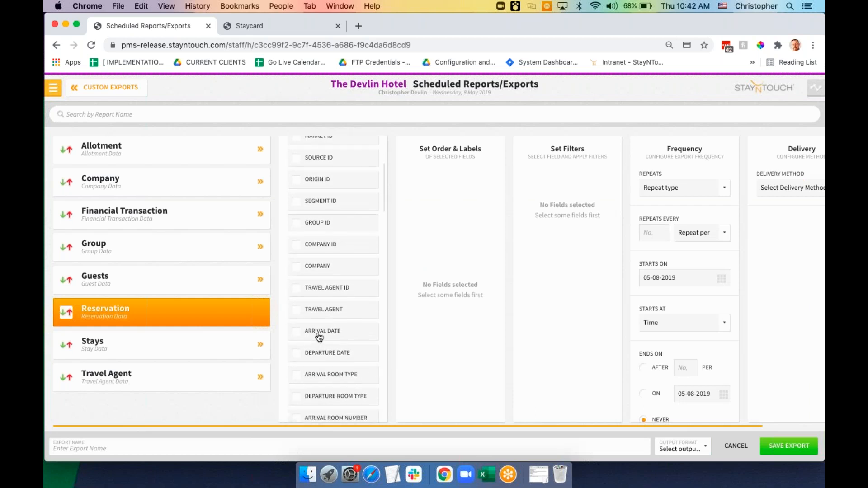
scroll(319, 338, "down", 1)
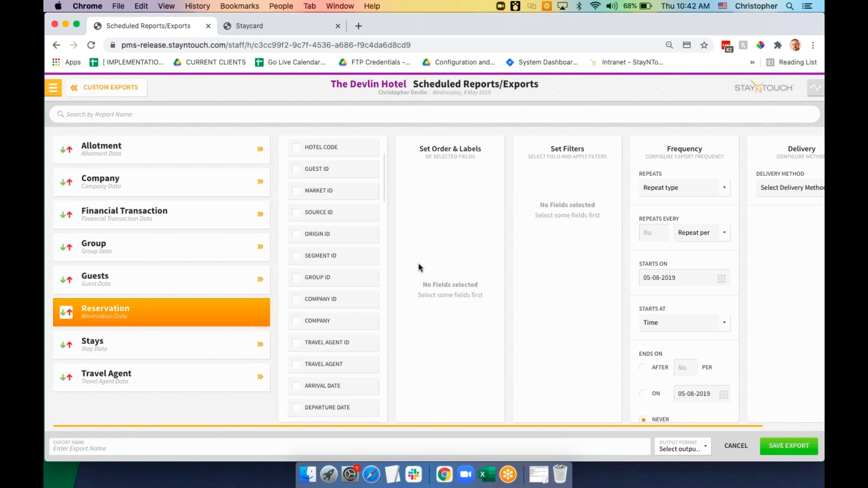
left_click(54, 89)
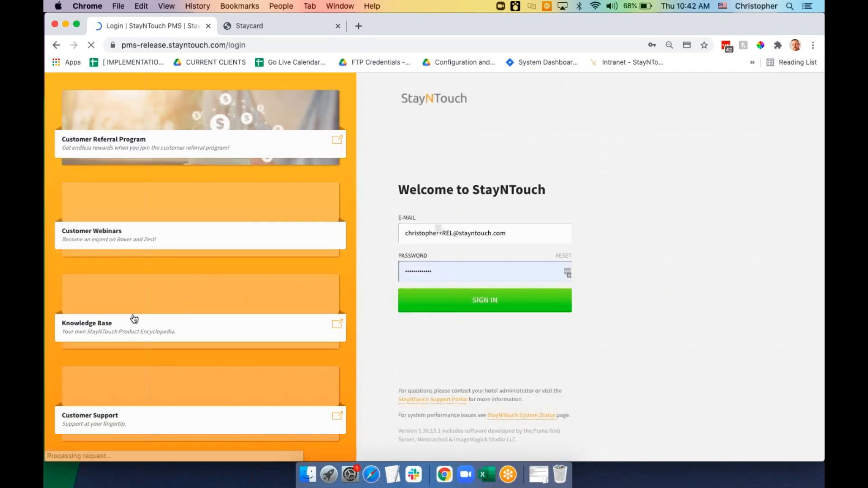
Search the knowledge base for 'custom expo' and open the Custom Exports article
left_click(134, 320)
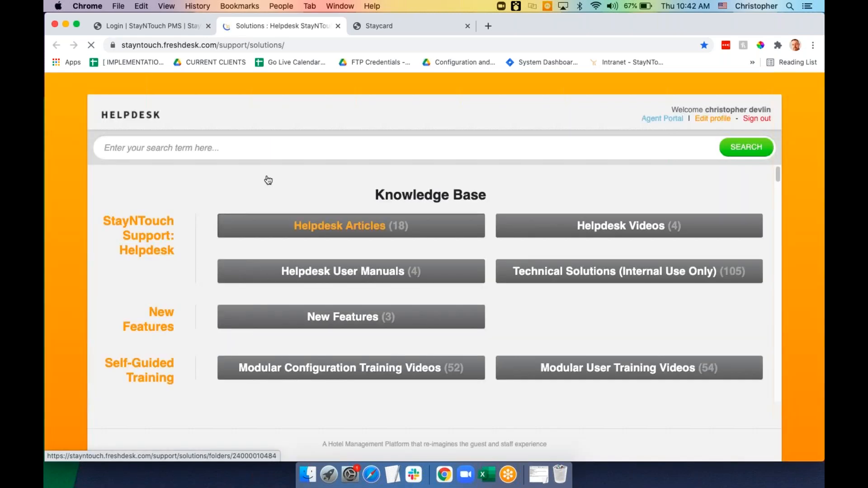
left_click(275, 150)
type("custom expo")
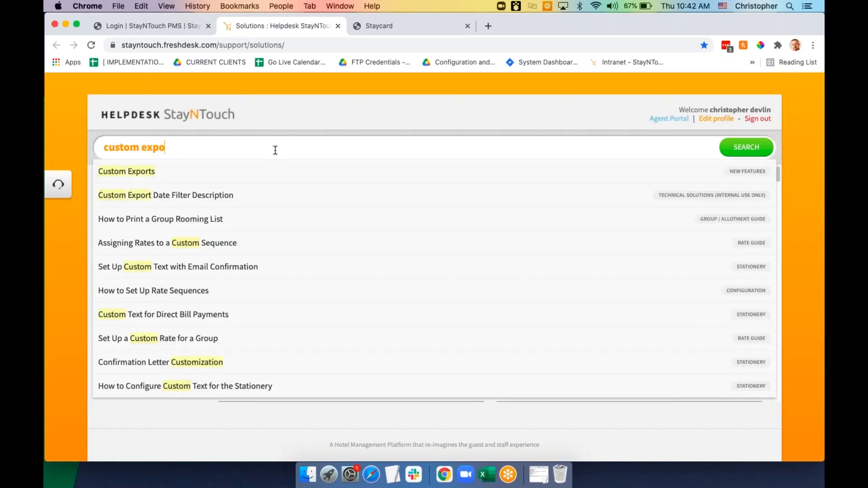
left_click(290, 173)
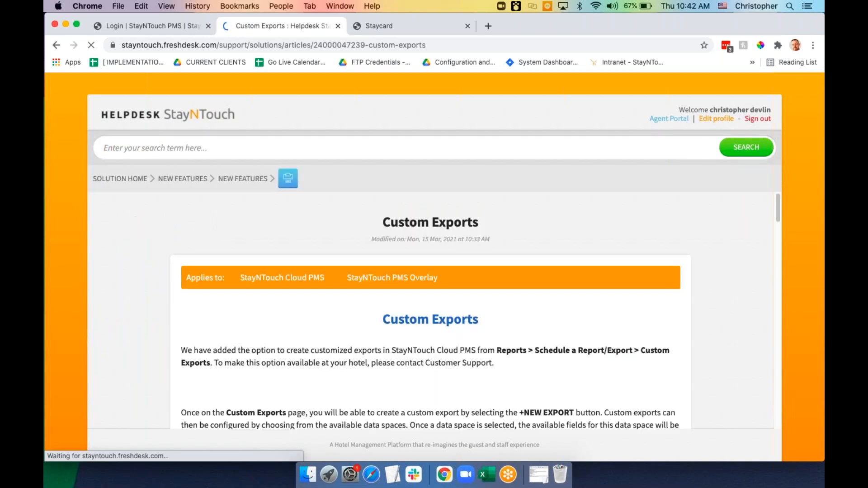
Read the Custom Exports article through naming and field definitions down to delivery methods
scroll(431, 307, "down", 10)
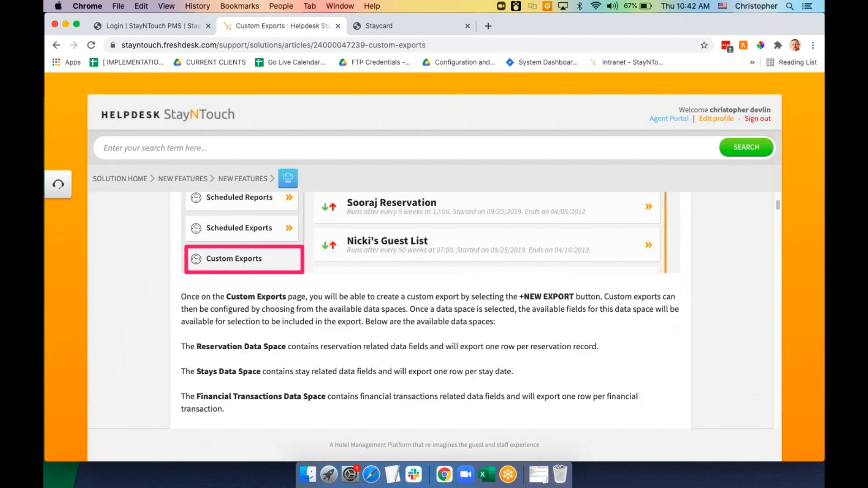
scroll(430, 308, "down", 15)
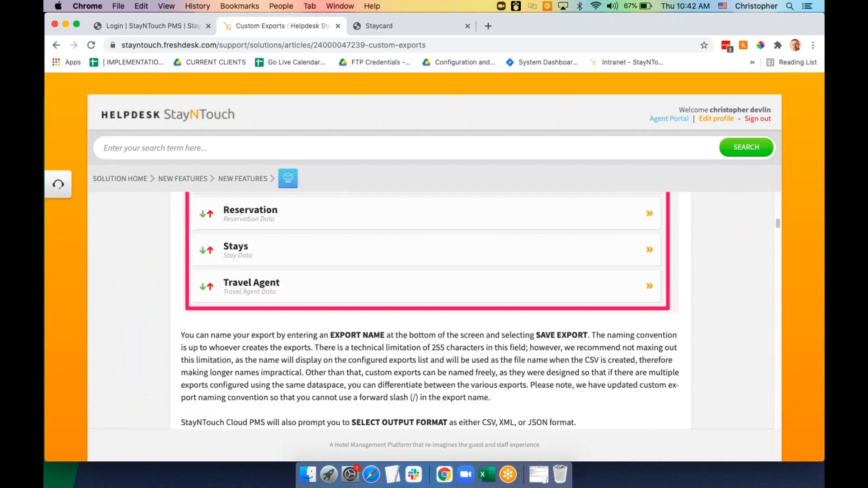
scroll(430, 307, "down", 15)
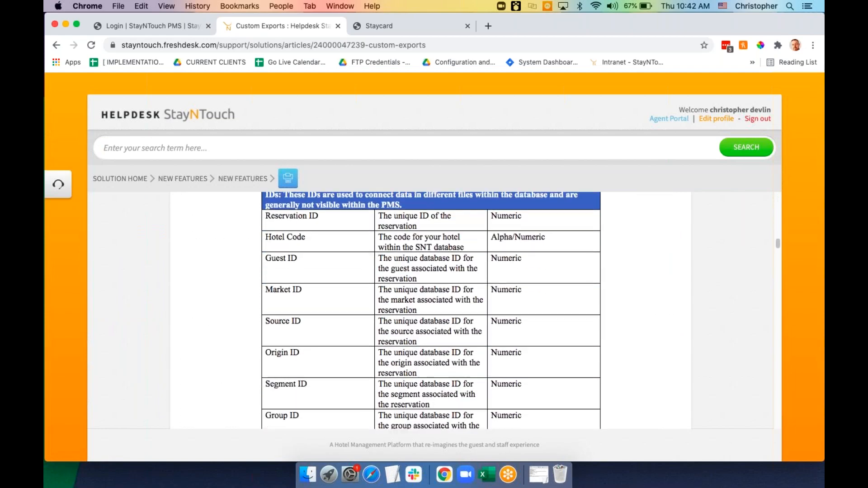
scroll(430, 307, "down", 15)
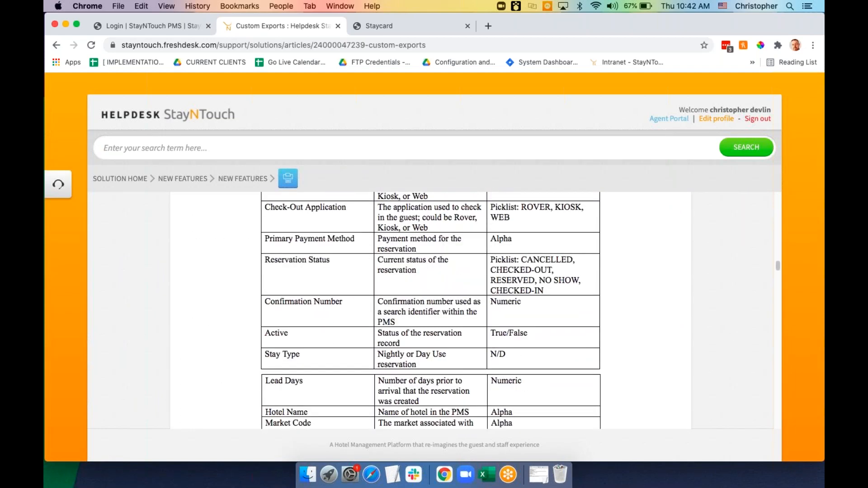
scroll(430, 307, "down", 15)
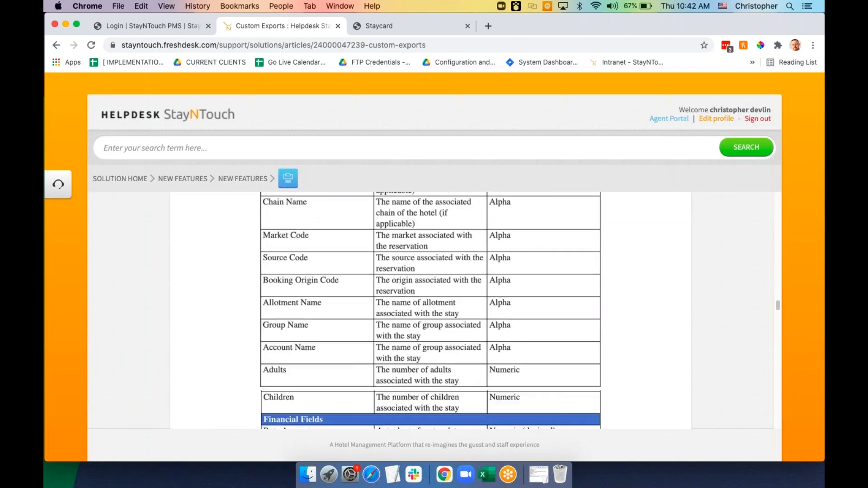
scroll(430, 308, "down", 15)
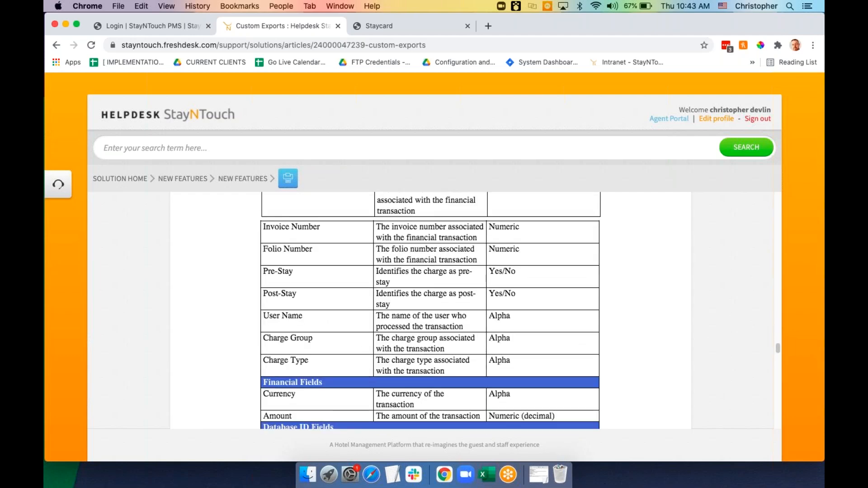
scroll(430, 308, "down", 4)
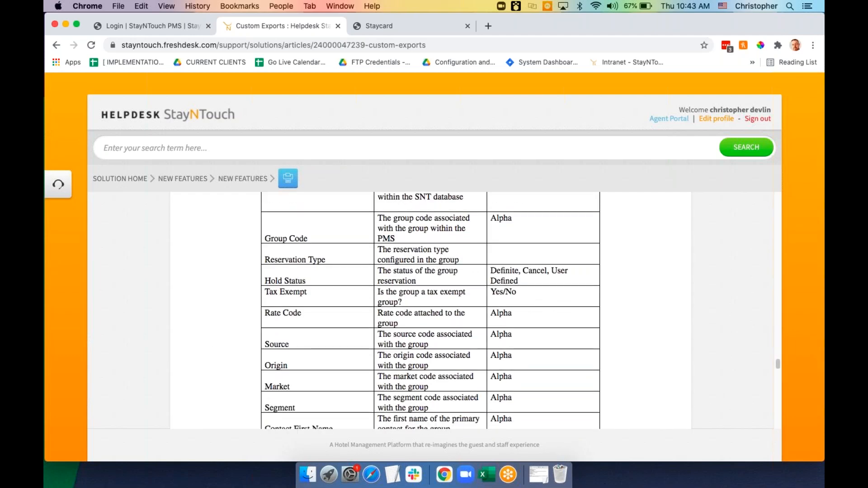
scroll(430, 307, "down", 20)
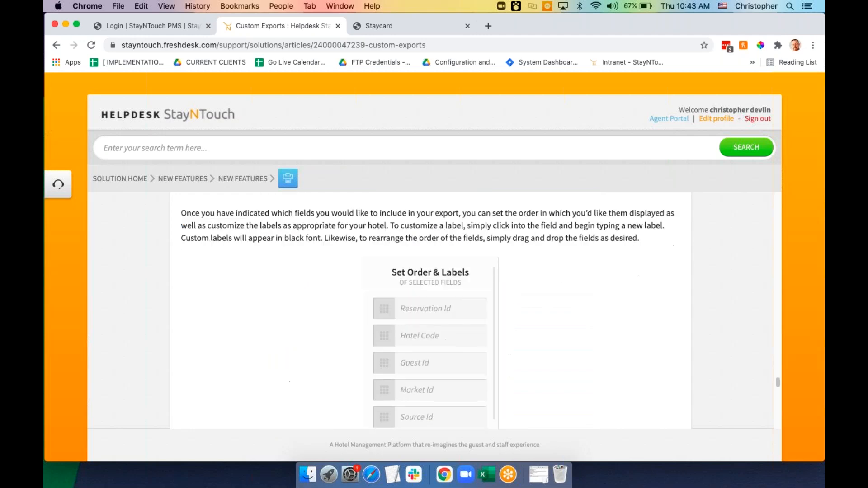
scroll(430, 307, "down", 6)
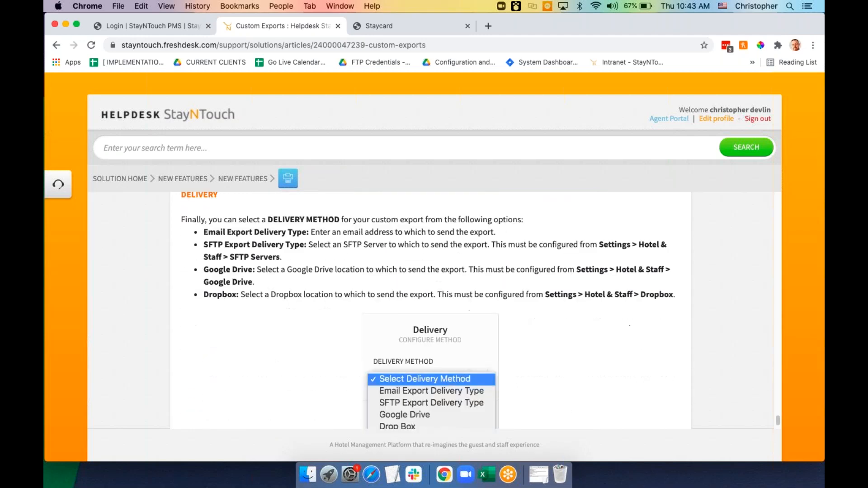